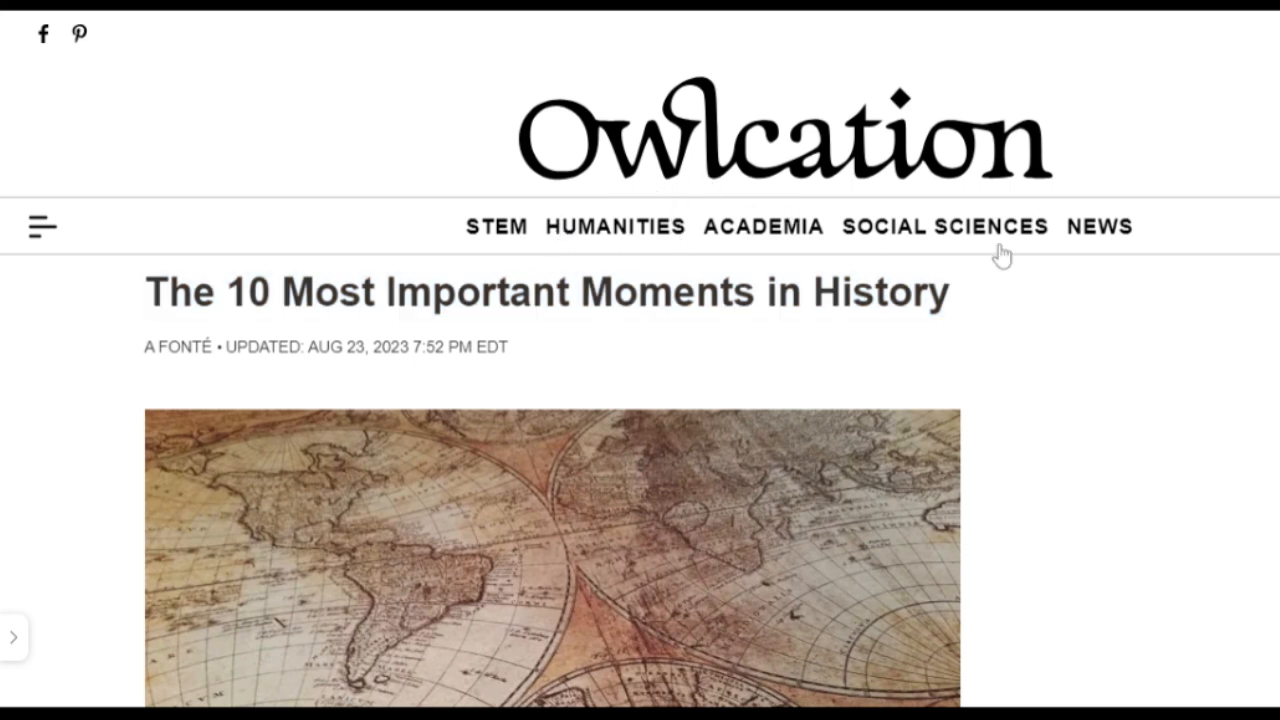
Scroll through the Owlcation article on the 10 most important moments in history
scroll(1001, 255, "down", 15)
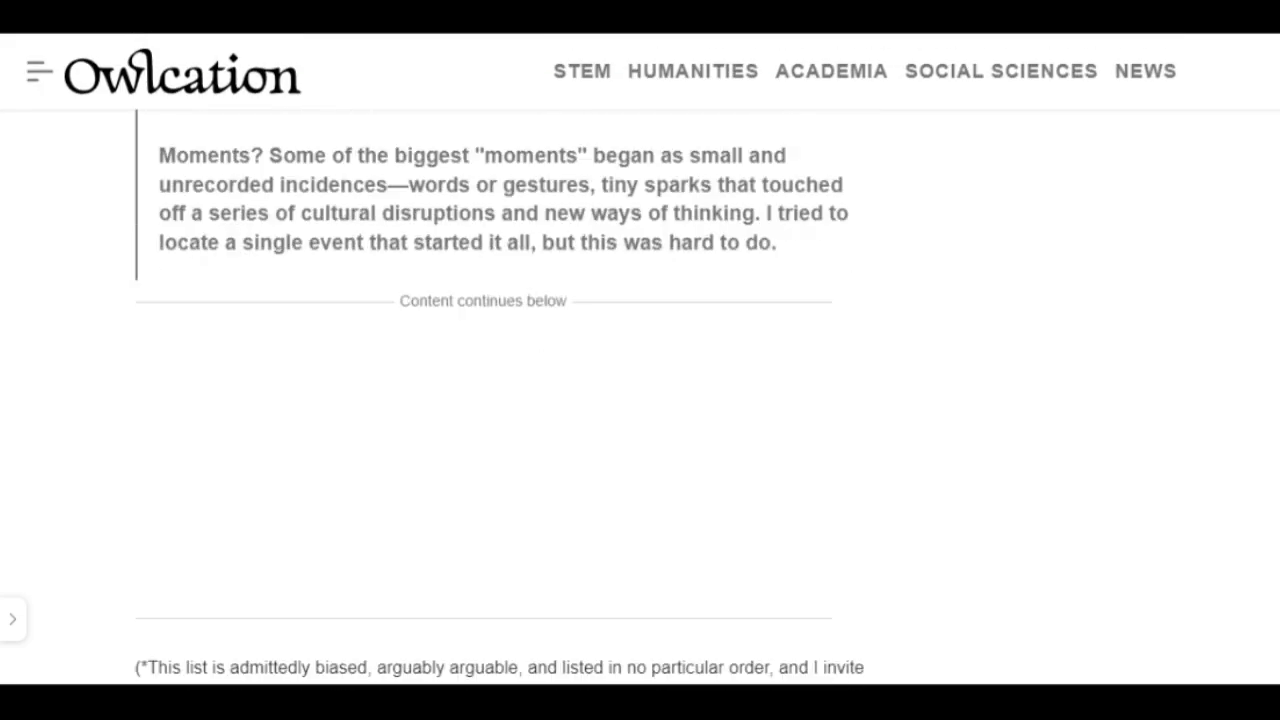
scroll(517, 397, "down", 20)
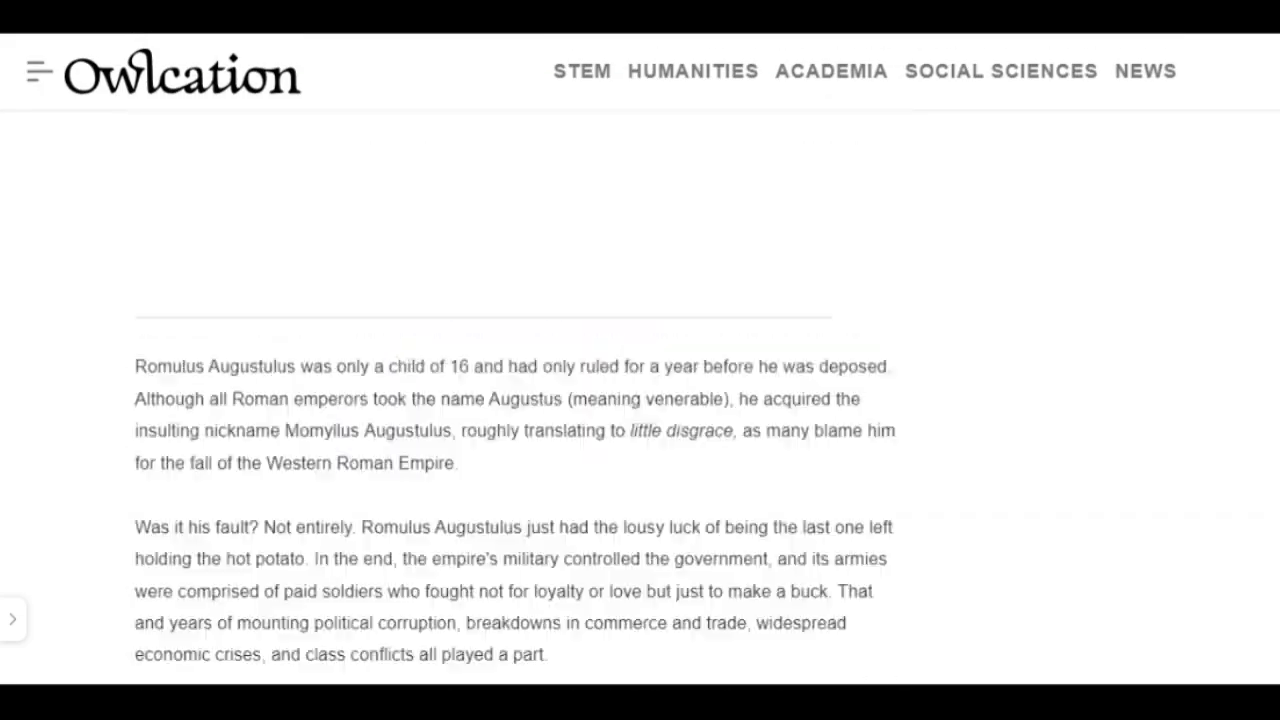
scroll(517, 397, "down", 5)
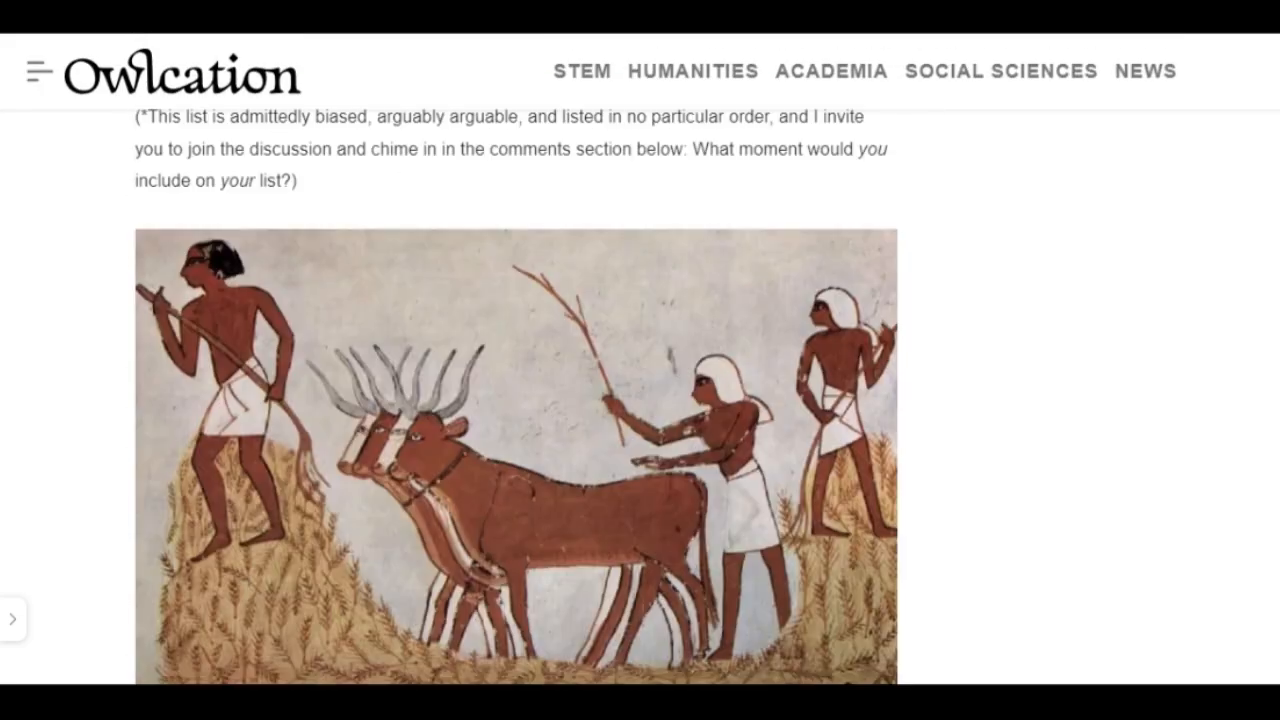
scroll(517, 397, "down", 1)
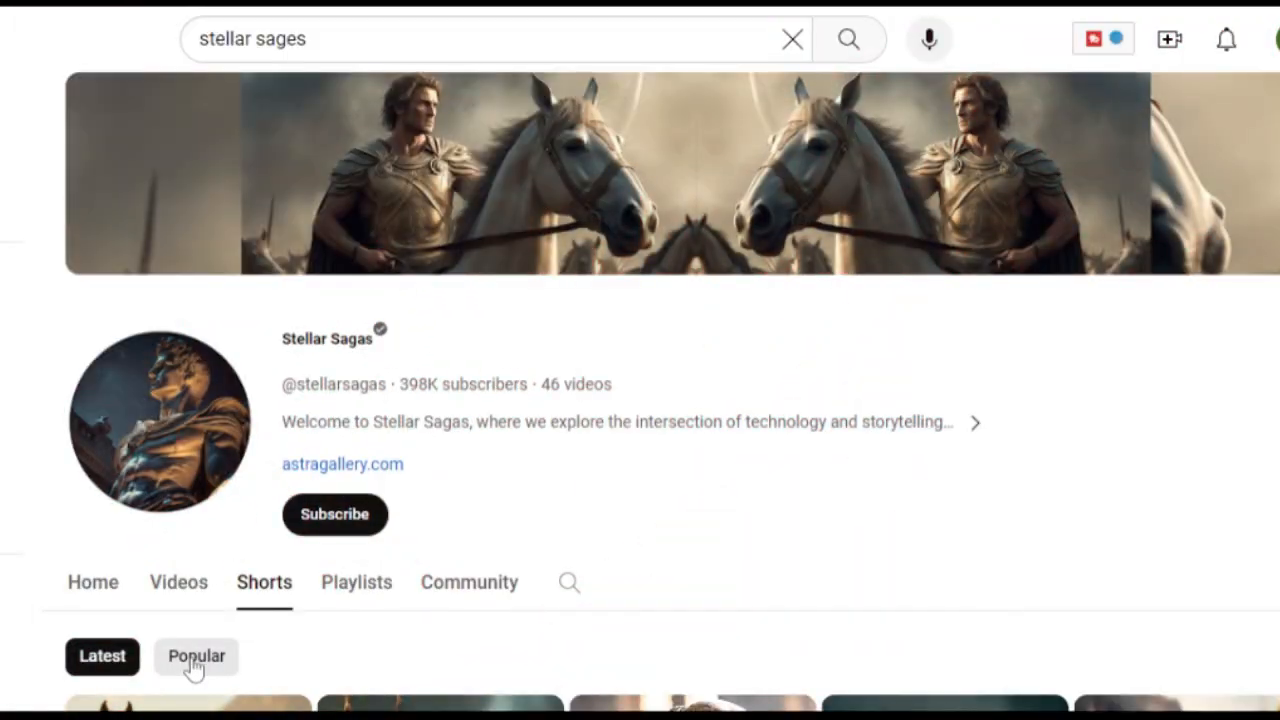
Sort the Stellar Sagas channel's Shorts by Popular and open the Genghis Khan's daughters short
left_click(195, 664)
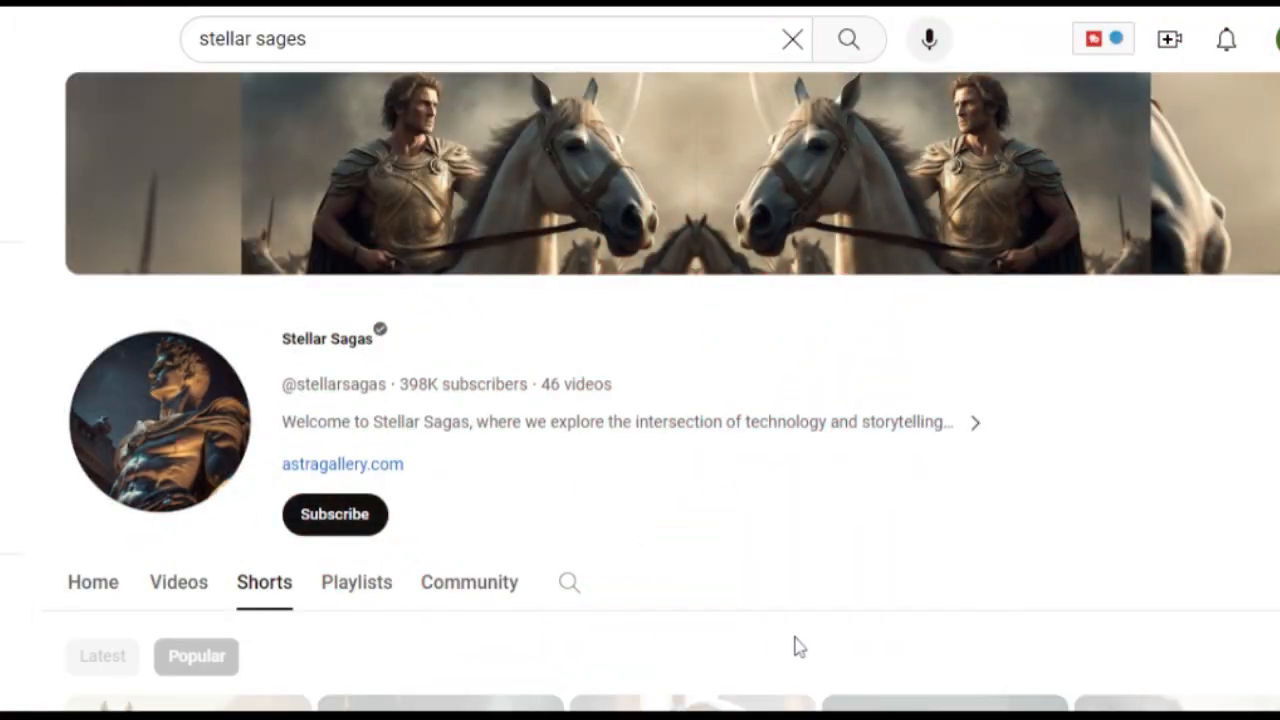
scroll(1005, 250, "down", 5)
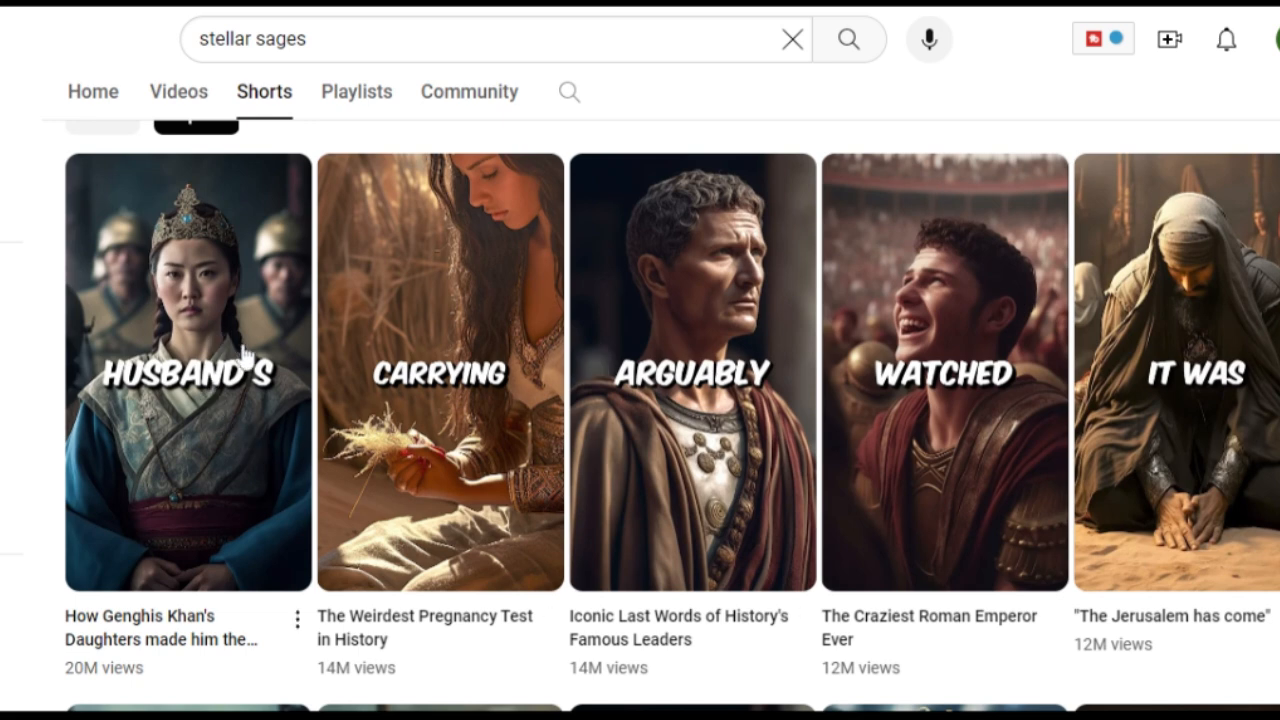
left_click(249, 602)
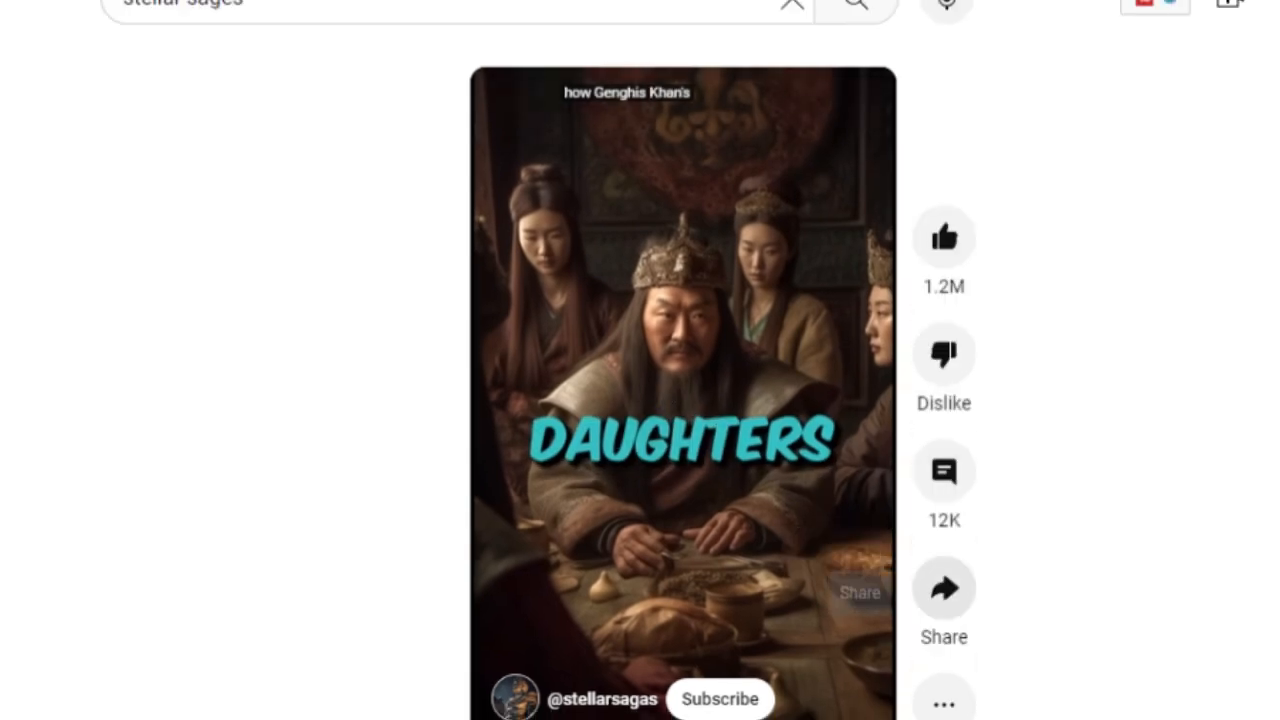
Copy the short's share link and close the Share dialog
left_click(946, 596)
left_click(783, 462)
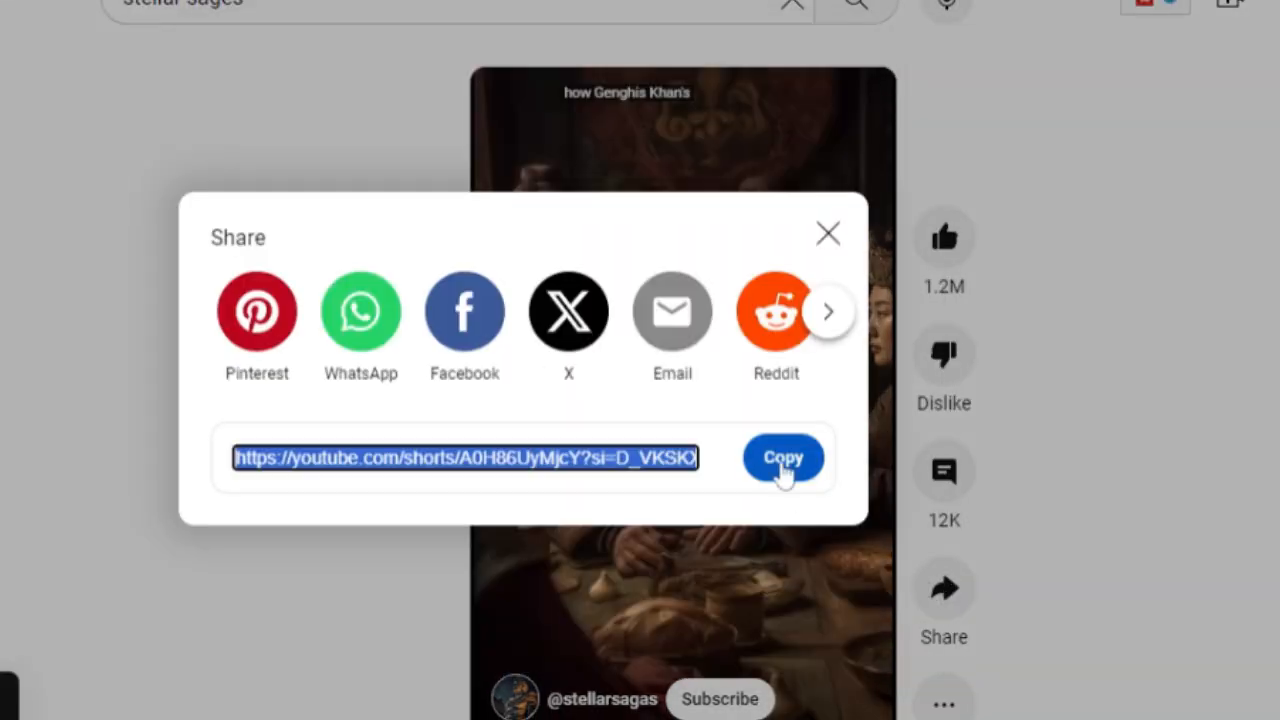
left_click(828, 236)
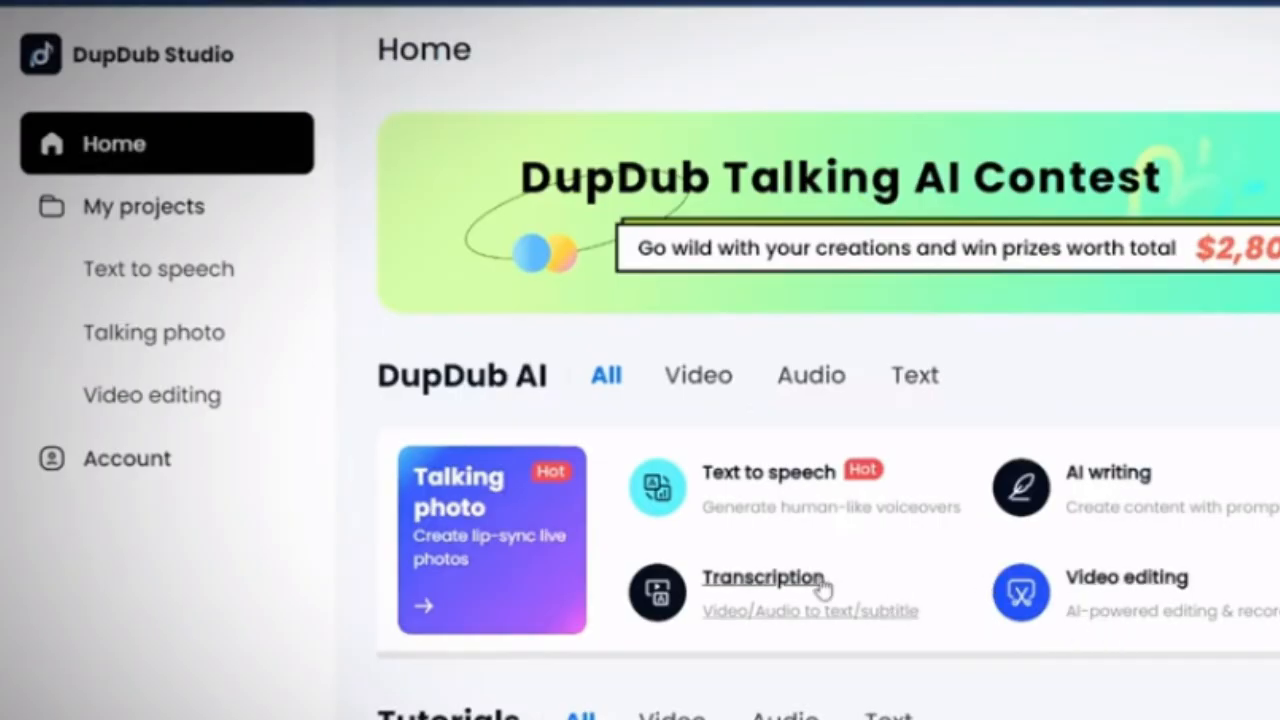
Open the Transcription tool in DupDub Studio and choose to upload by video link
left_click(820, 591)
scroll(624, 601, "down", 3)
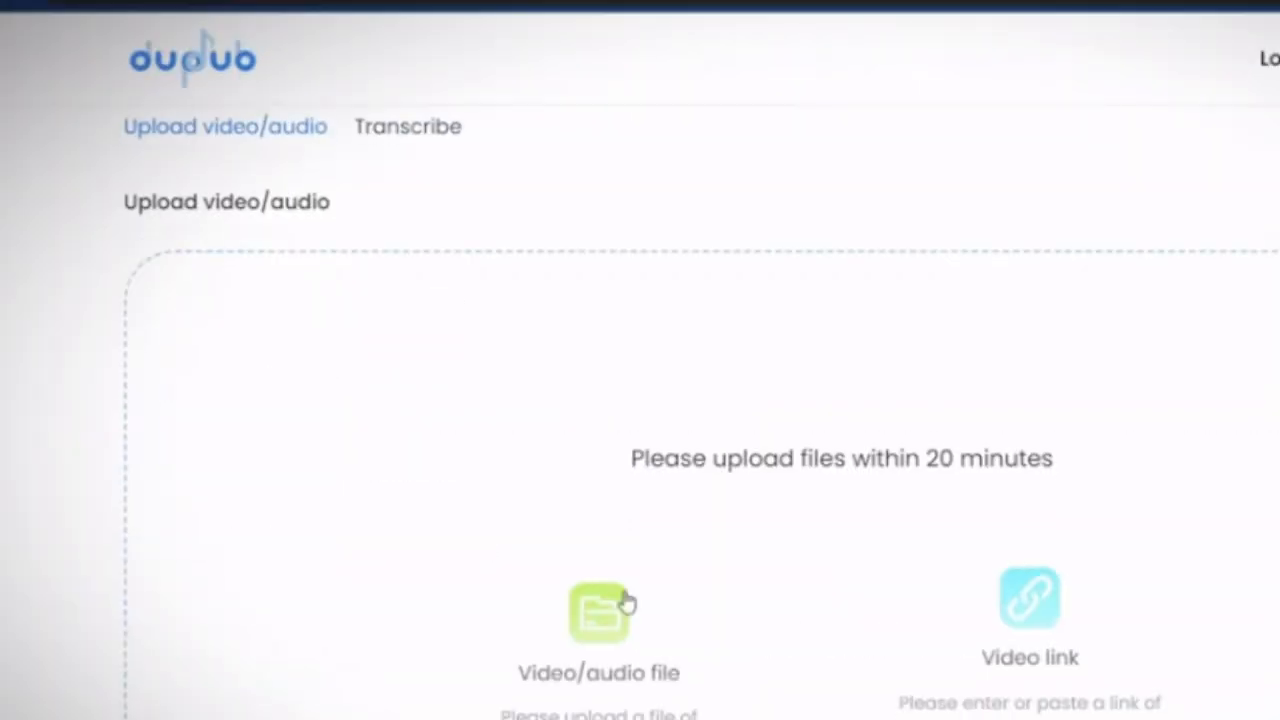
left_click(1033, 632)
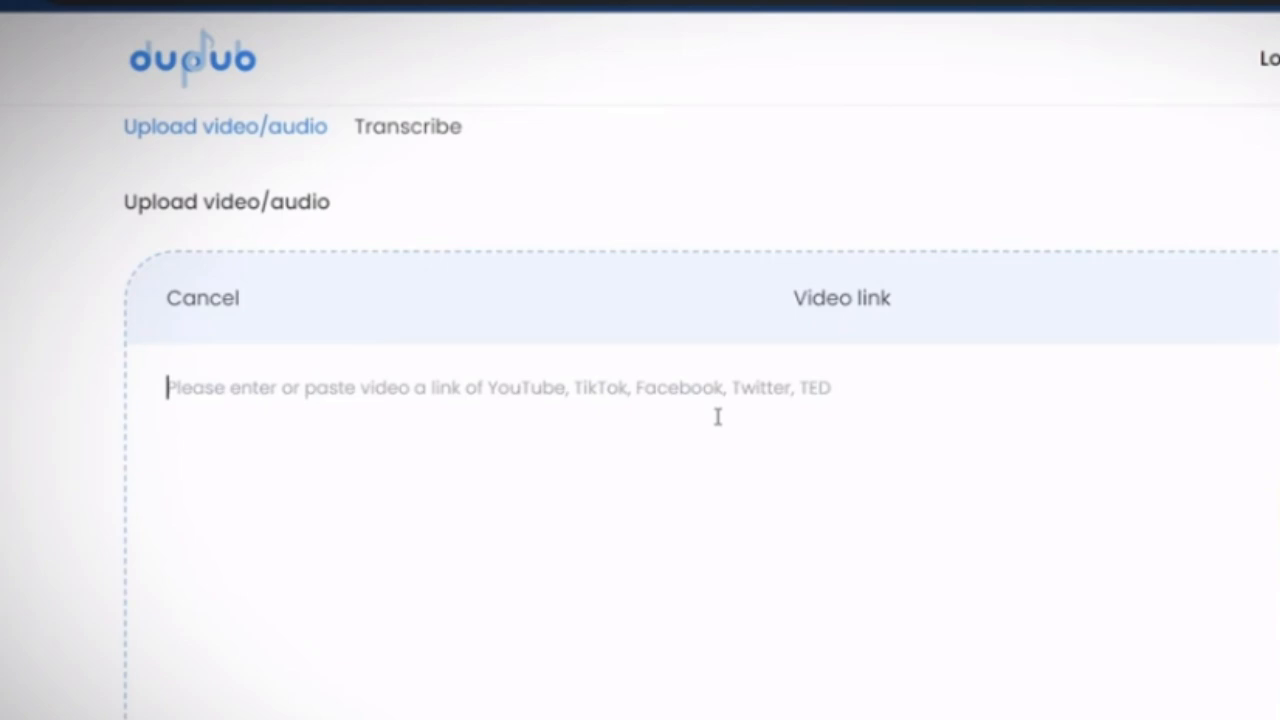
Paste the YouTube short link into the video link field and transcribe the video
key("ctrl+v")
scroll(717, 413, "down", 3)
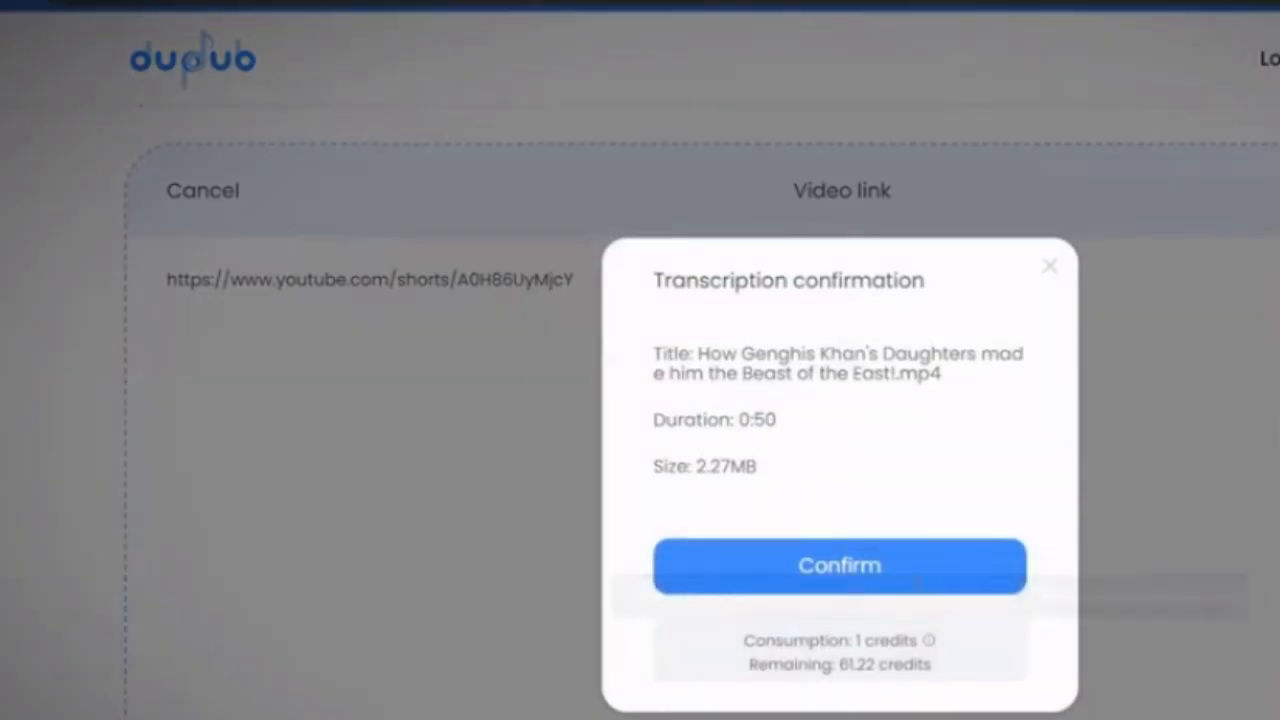
left_click(905, 550)
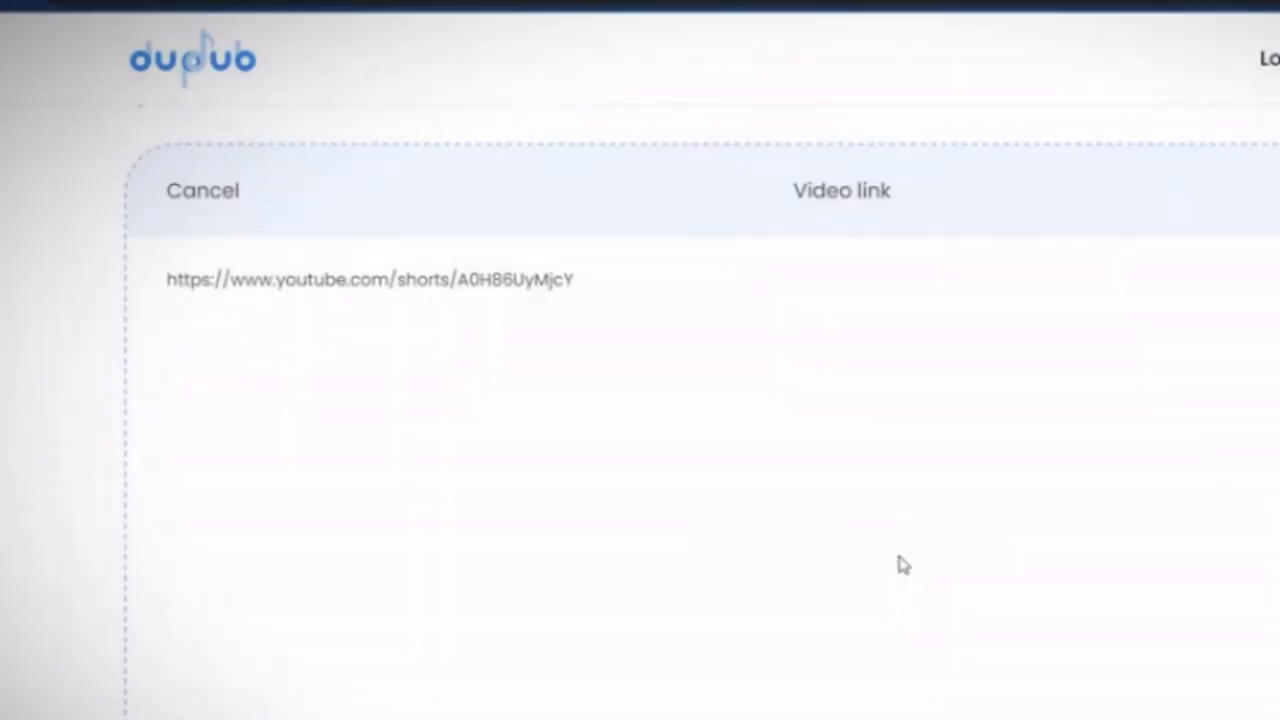
scroll(896, 556, "down", 2)
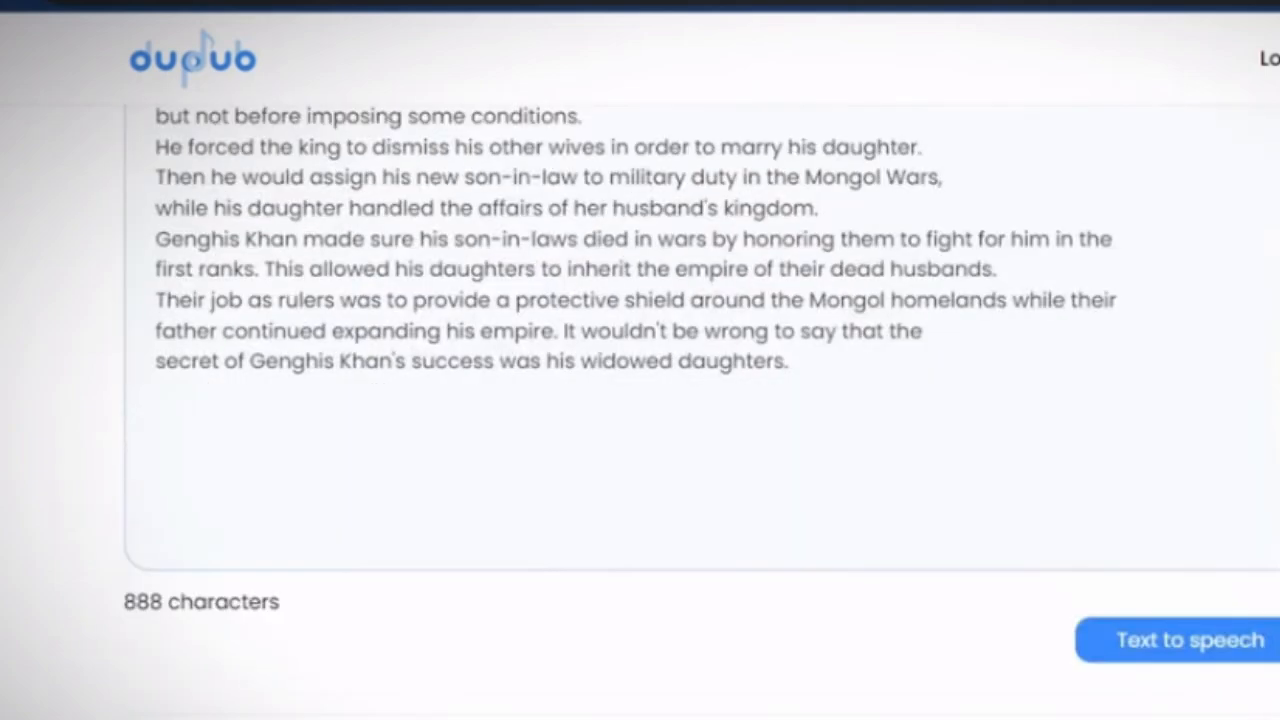
Paste the transcript into ChatGPT followed by "peraphase the text aove" and send it
scroll(640, 360, "up", 1)
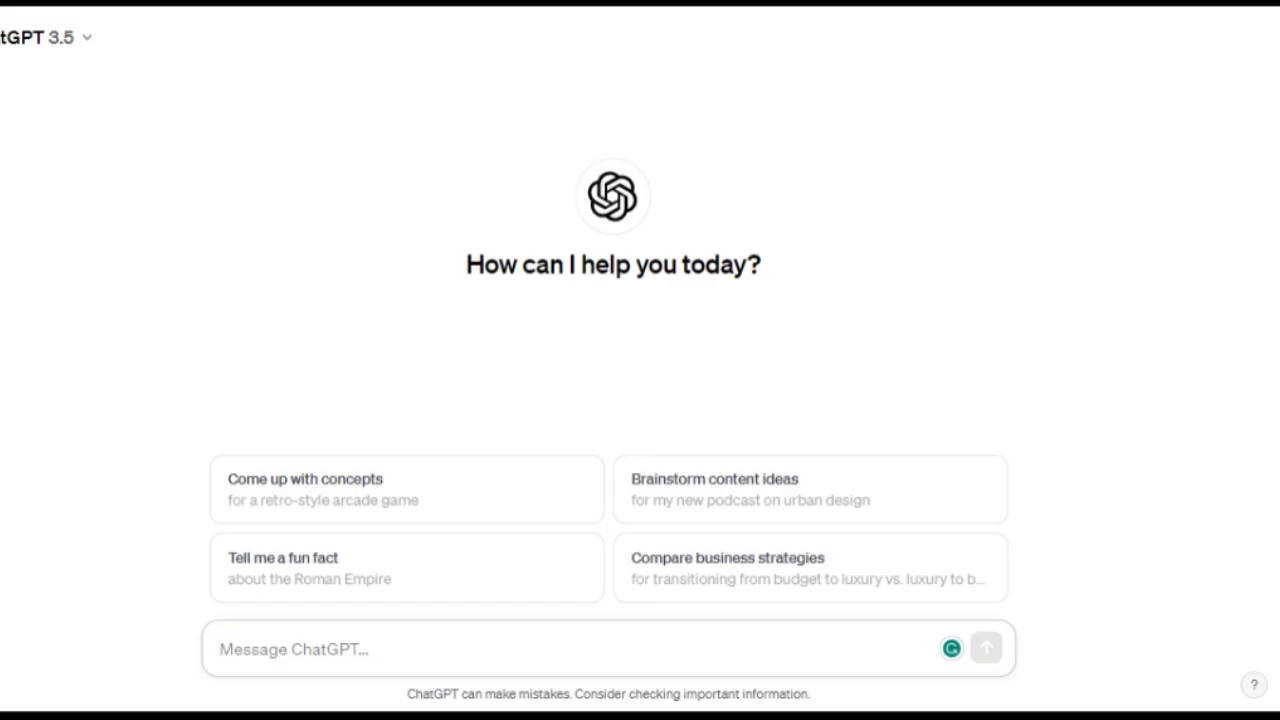
key("ctrl+v")
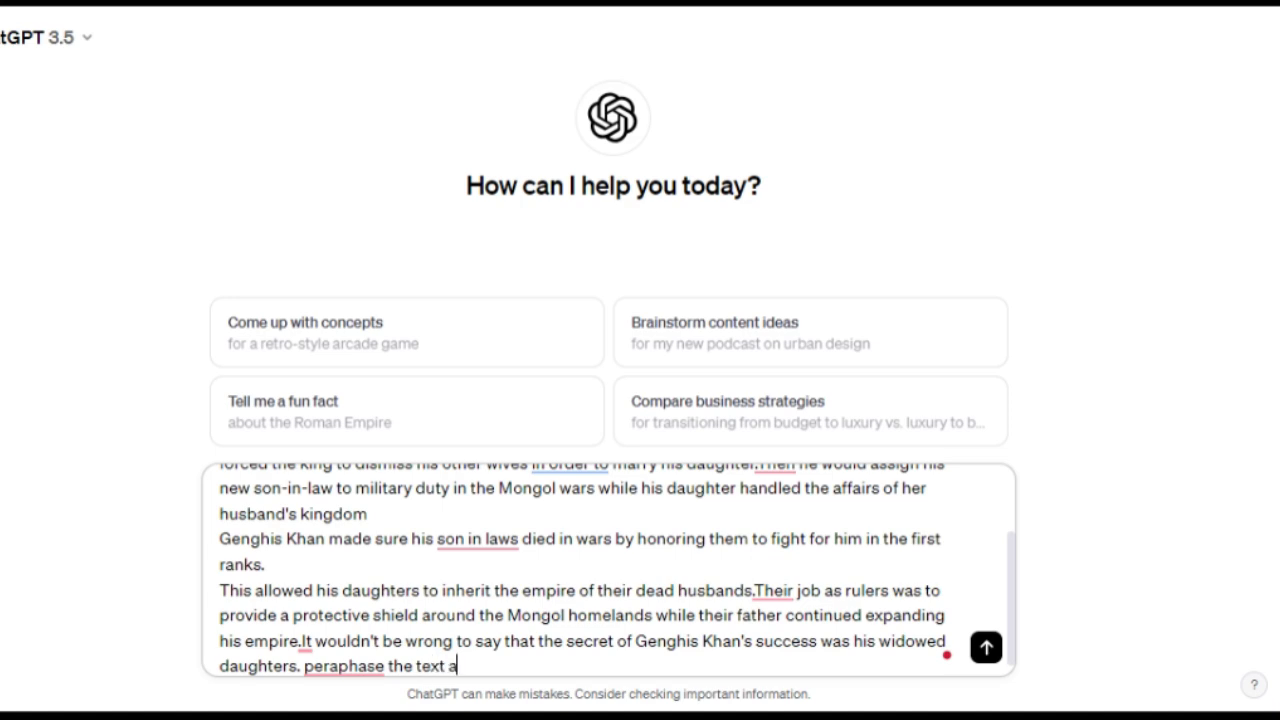
type("peraphase the text aove")
key("Return")
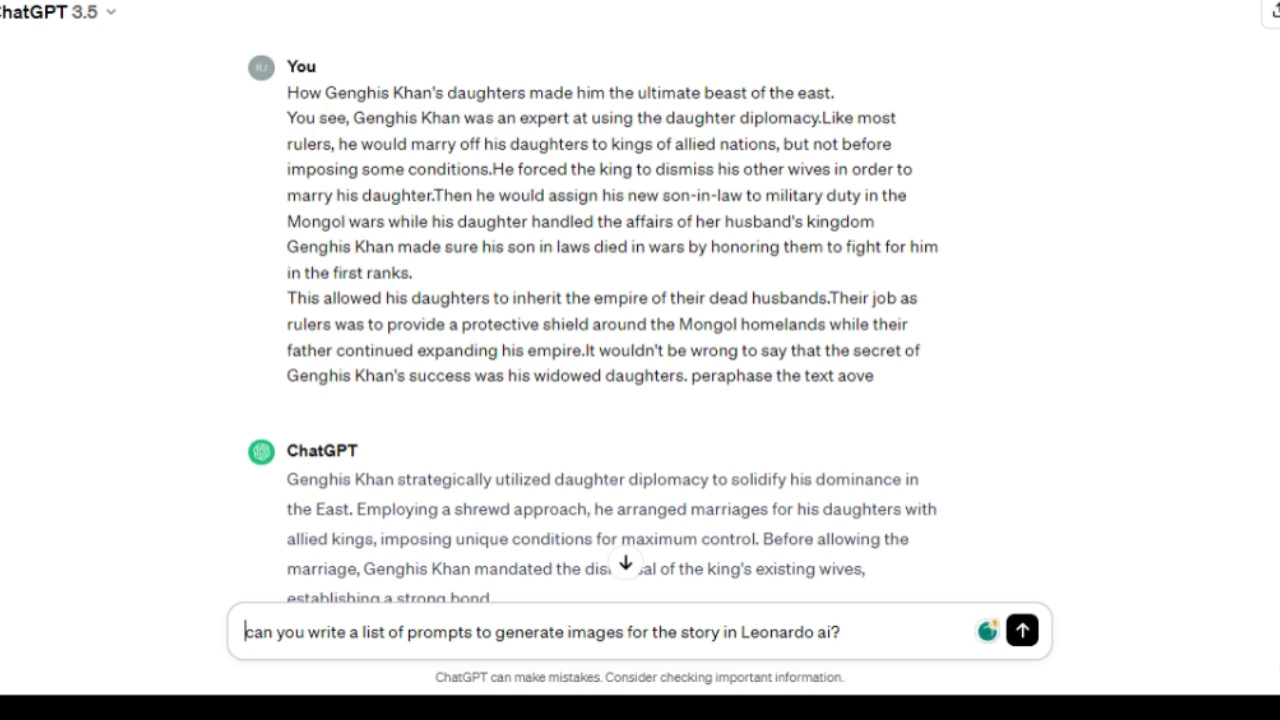
Send the request asking for a list of prompts to generate images for the story in Leonardo ai
left_click_drag(296, 632, 722, 632)
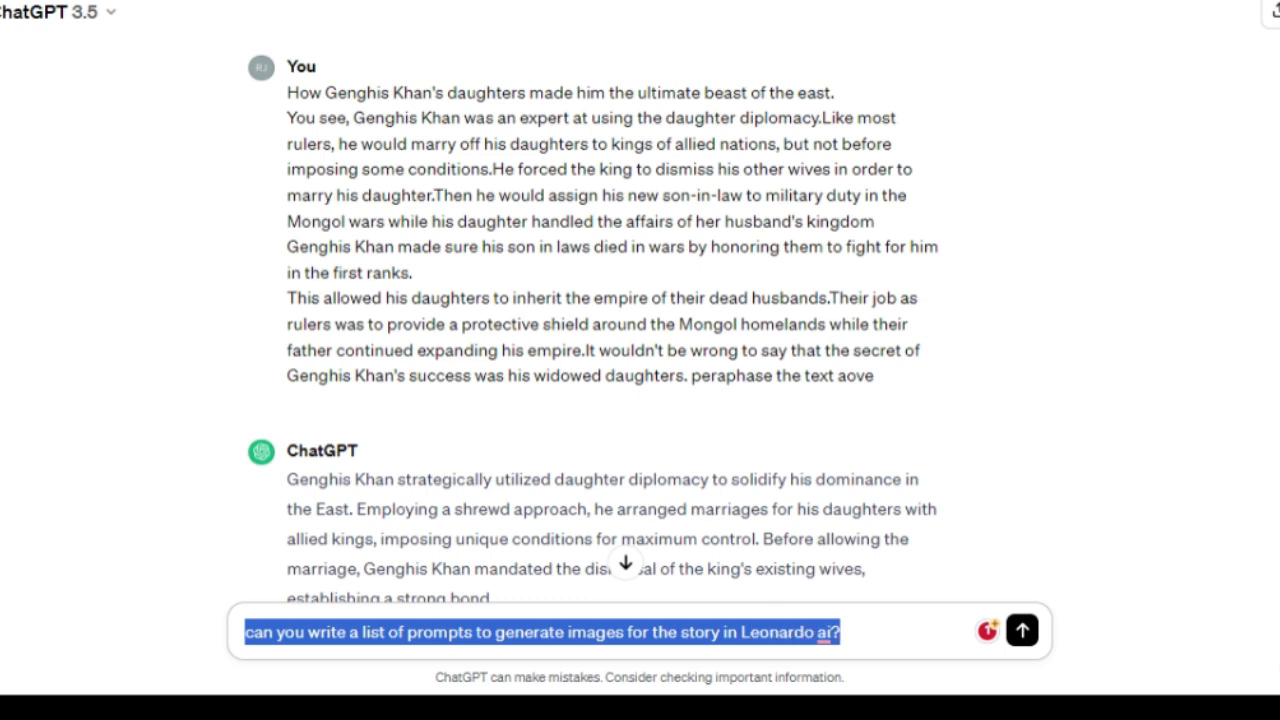
left_click(839, 632)
key("Return")
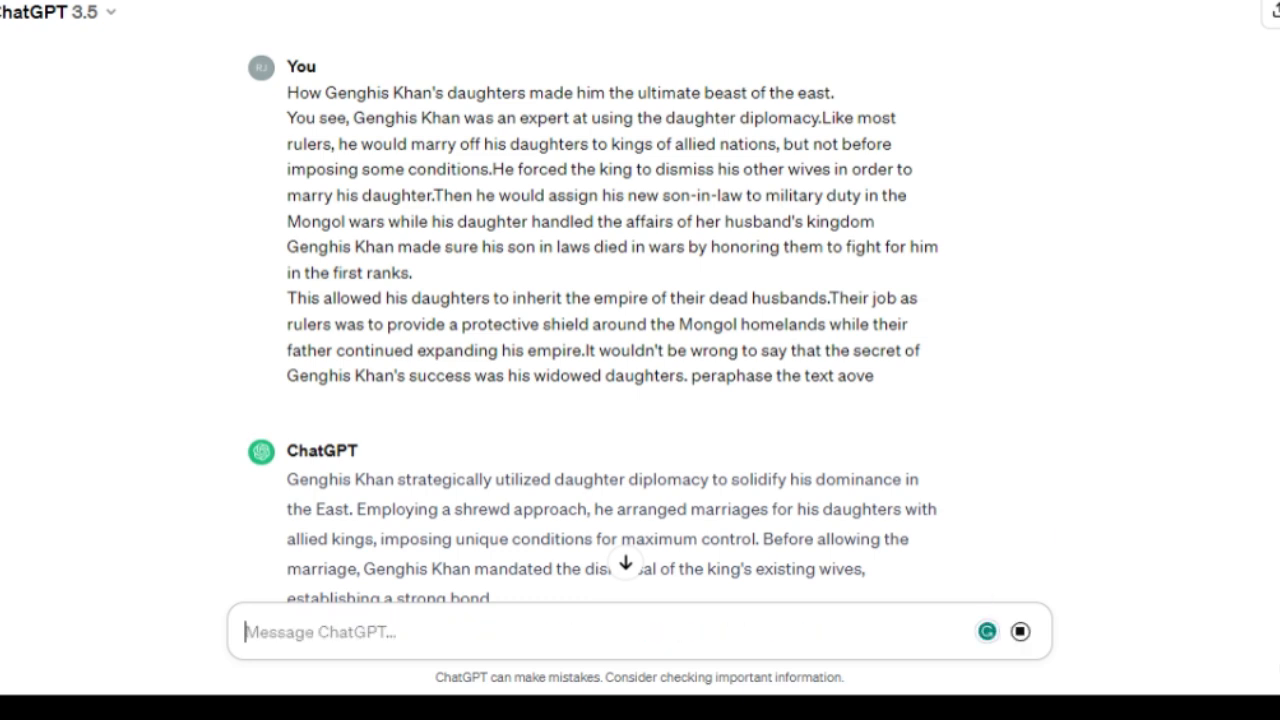
Read through ChatGPT's paraphrased story and the list of image prompts
scroll(612, 340, "down", 10)
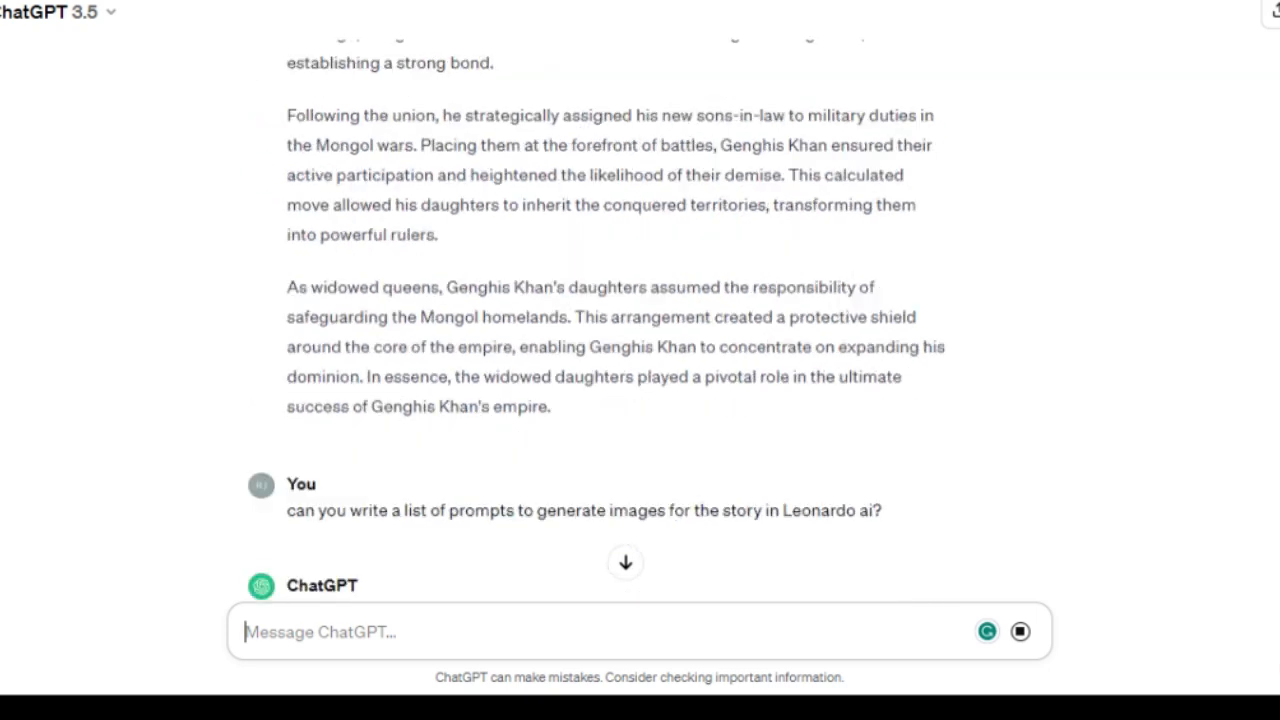
scroll(612, 340, "down", 5)
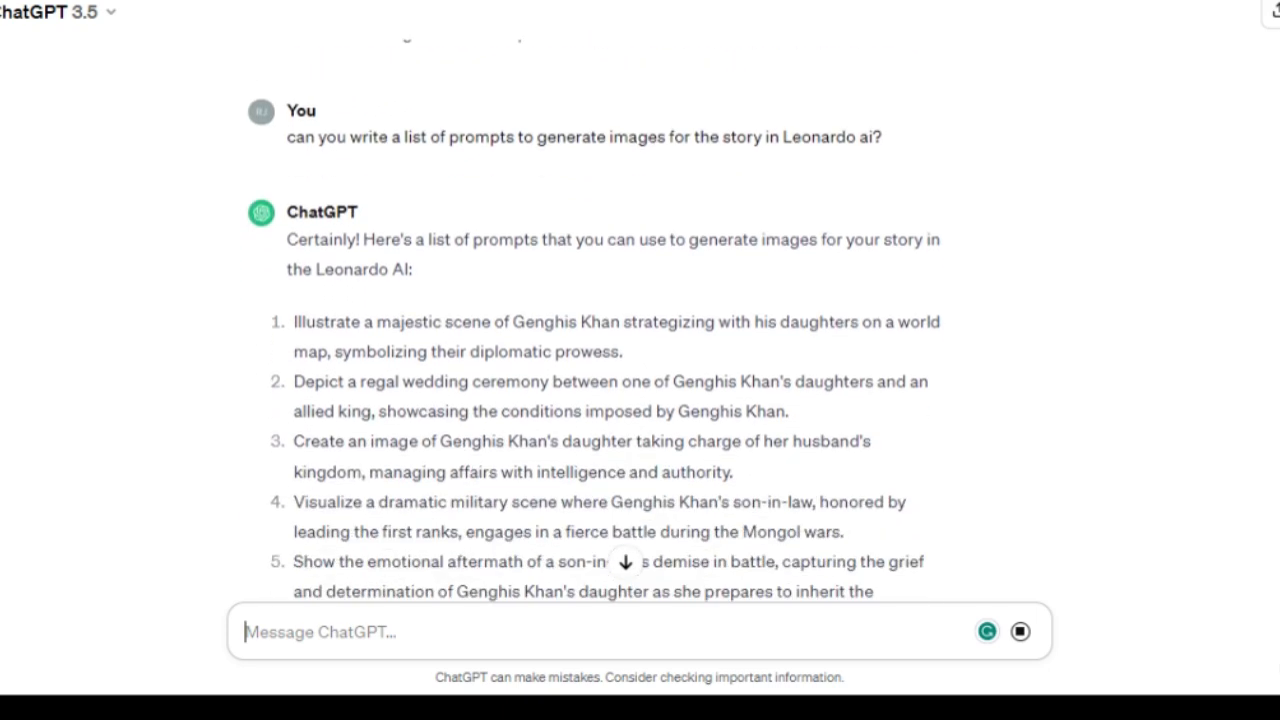
scroll(612, 340, "down", 3)
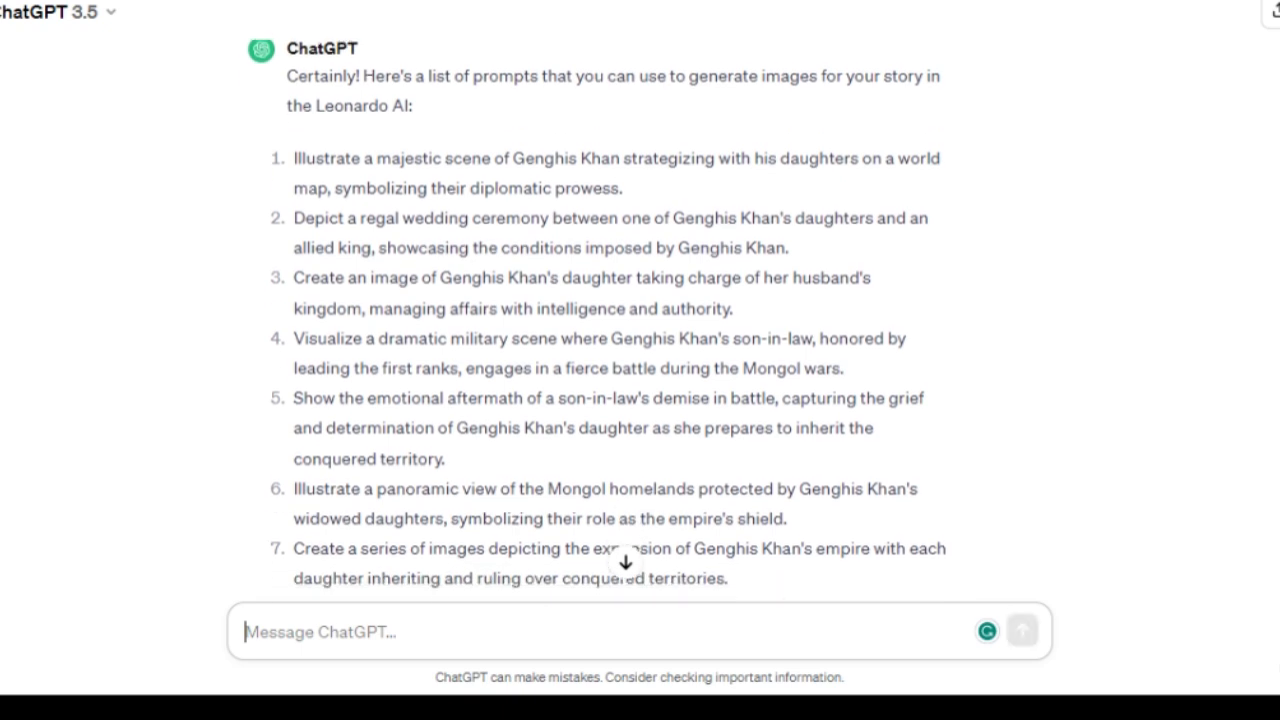
scroll(612, 340, "down", 4)
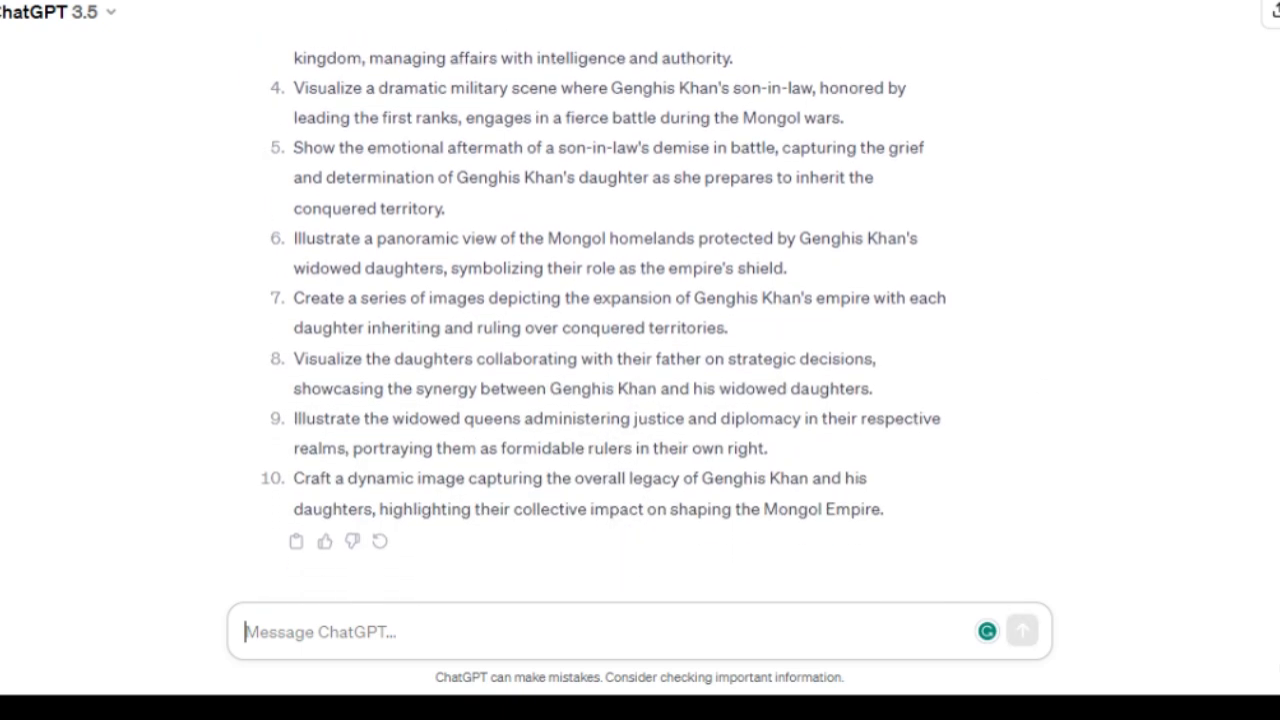
scroll(603, 328, "up", 2)
scroll(612, 330, "up", 4)
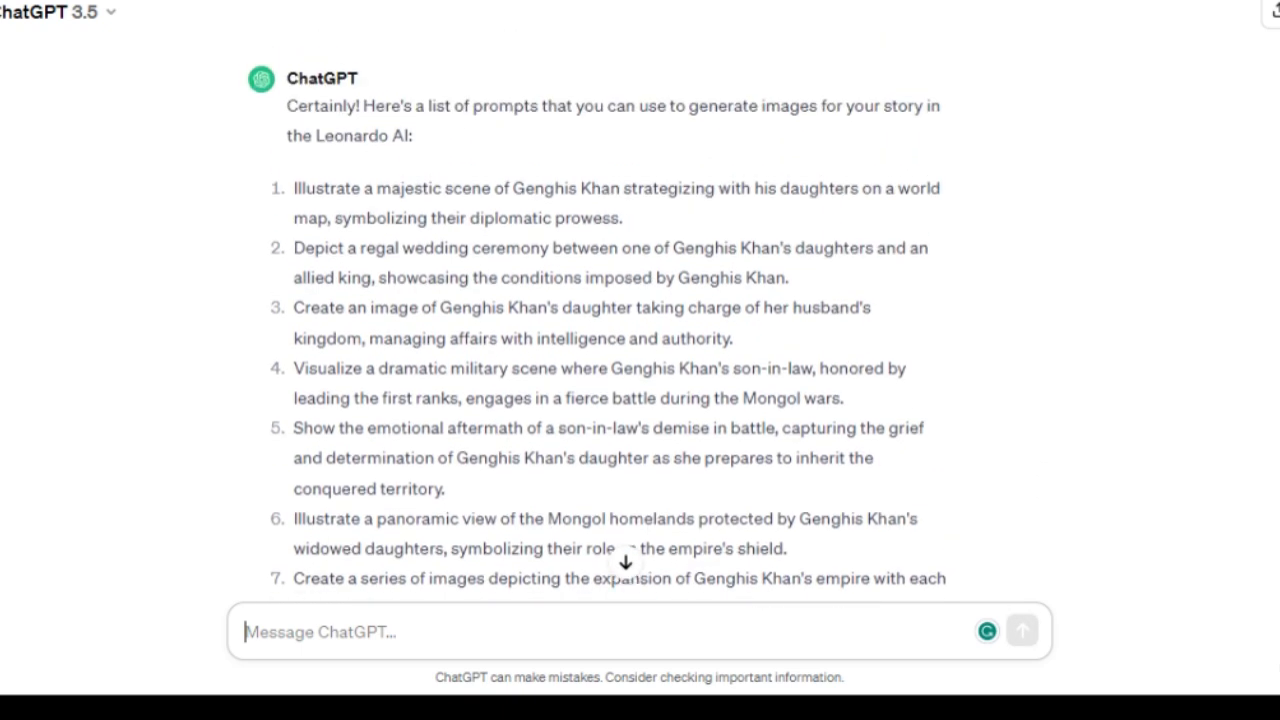
scroll(612, 330, "down", 5)
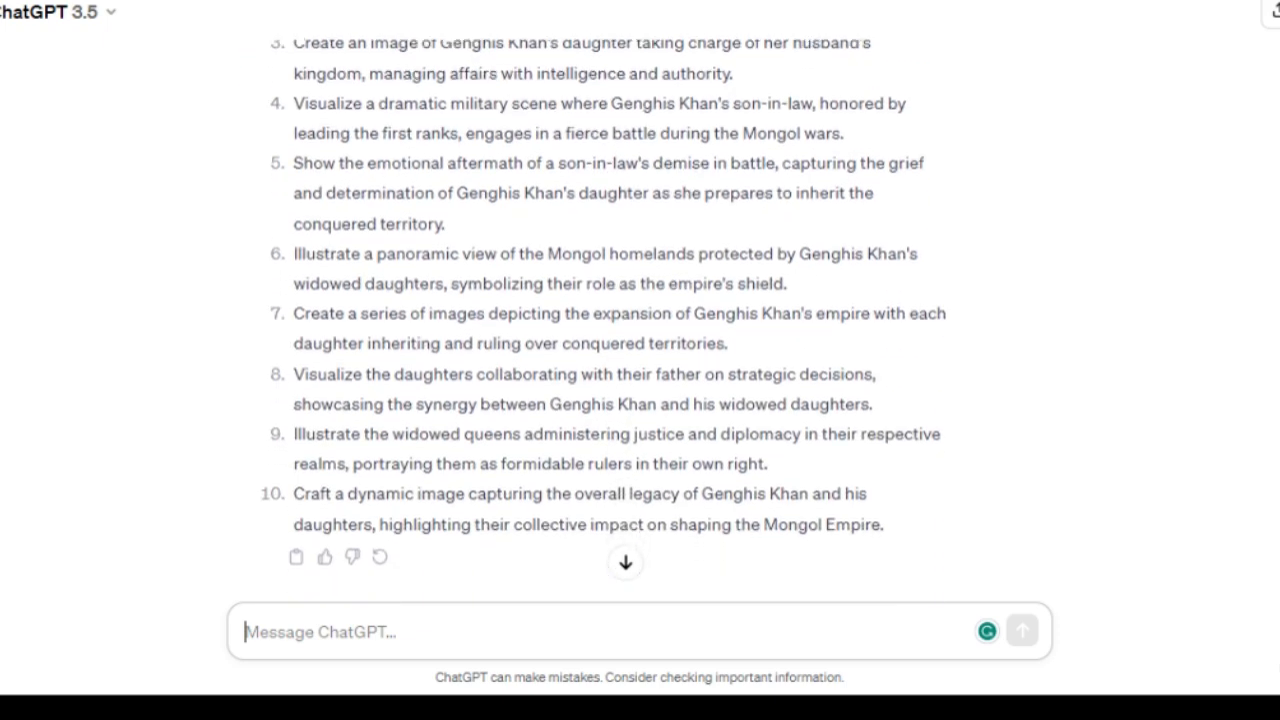
scroll(612, 330, "up", 5)
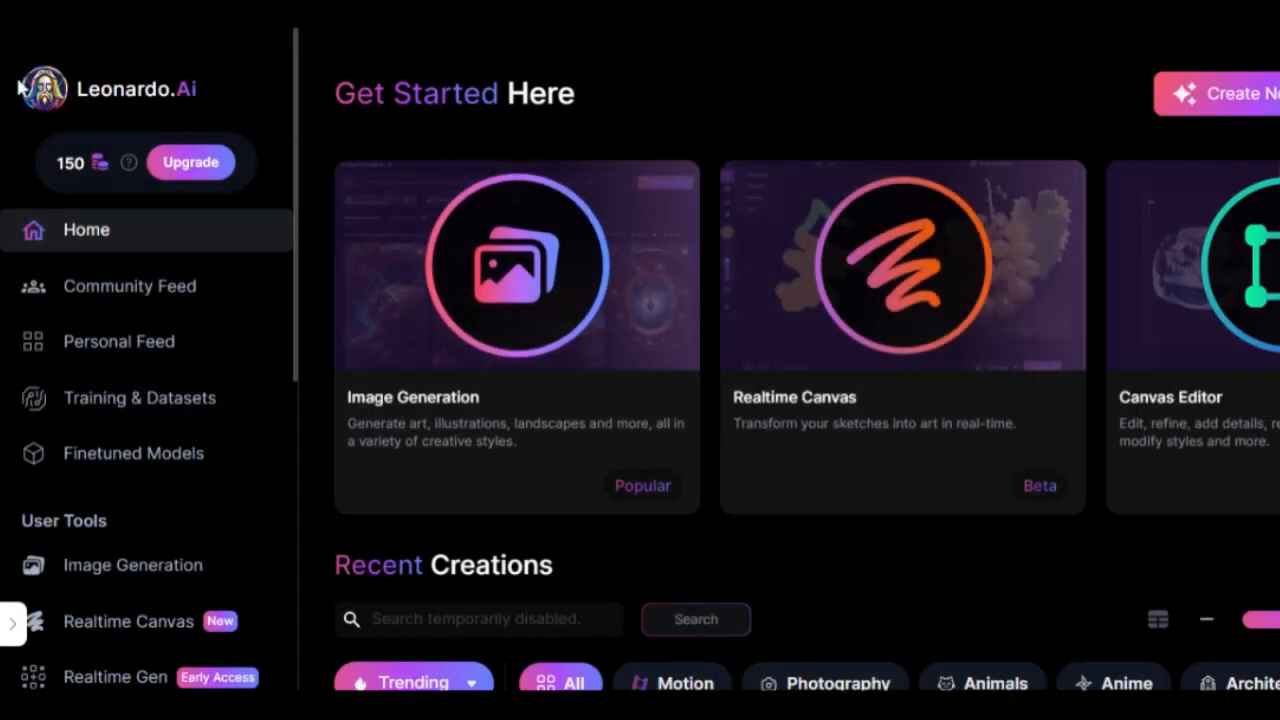
Copy the first image prompt and open the Image Generation tool in Leonardo.Ai
left_click_drag(20, 88, 175, 90)
left_click(224, 92)
left_click_drag(293, 204, 284, 320)
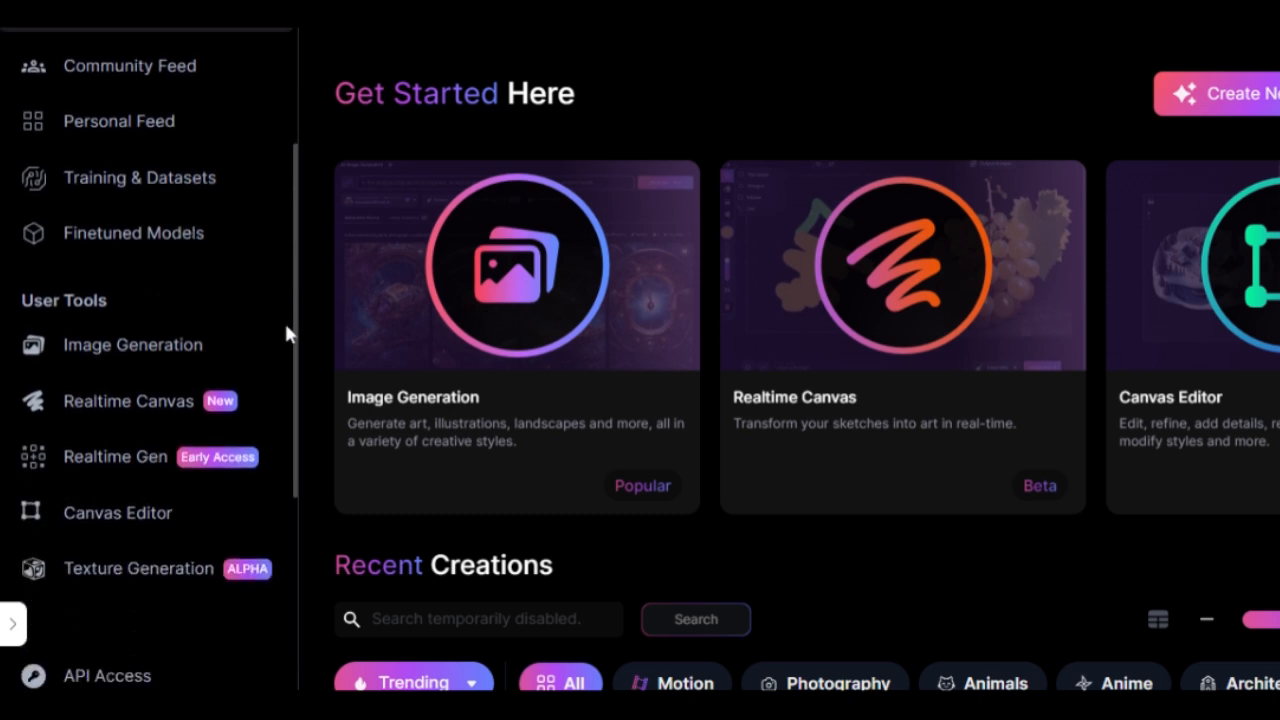
left_click(133, 350)
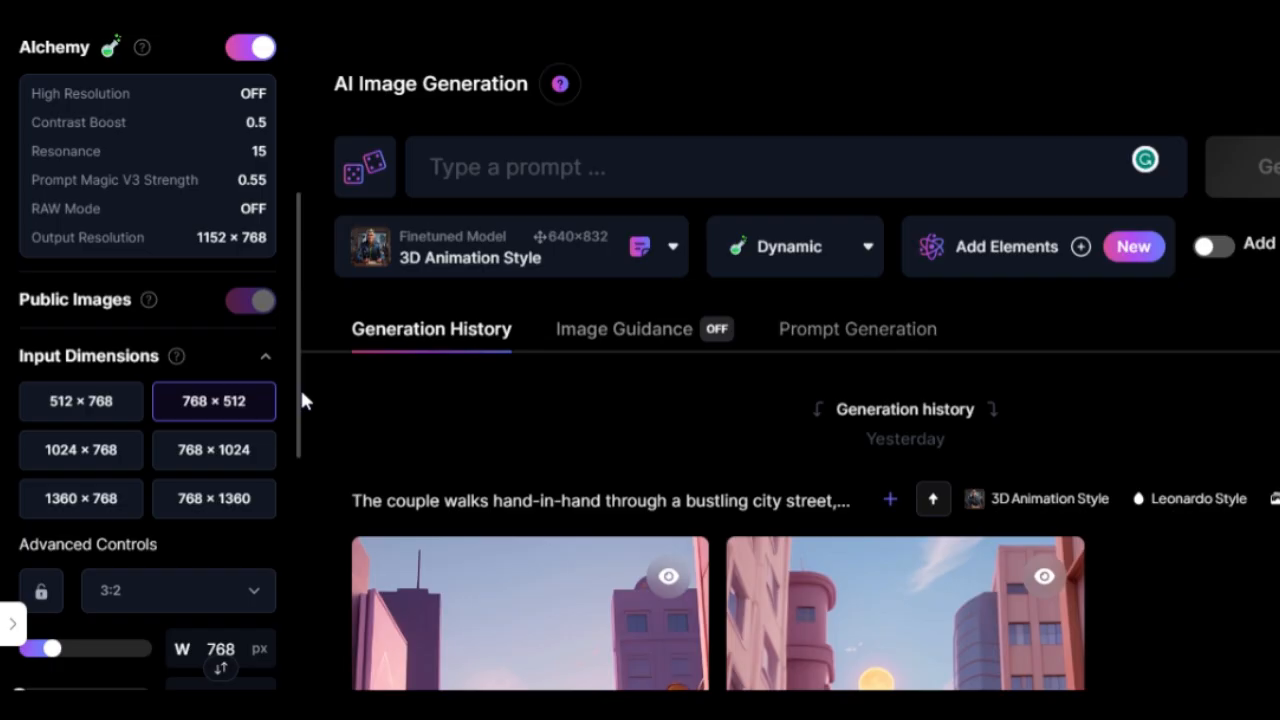
Choose the Absolute Reality v1.6 model and set the preset style to Dynamic
left_click(670, 252)
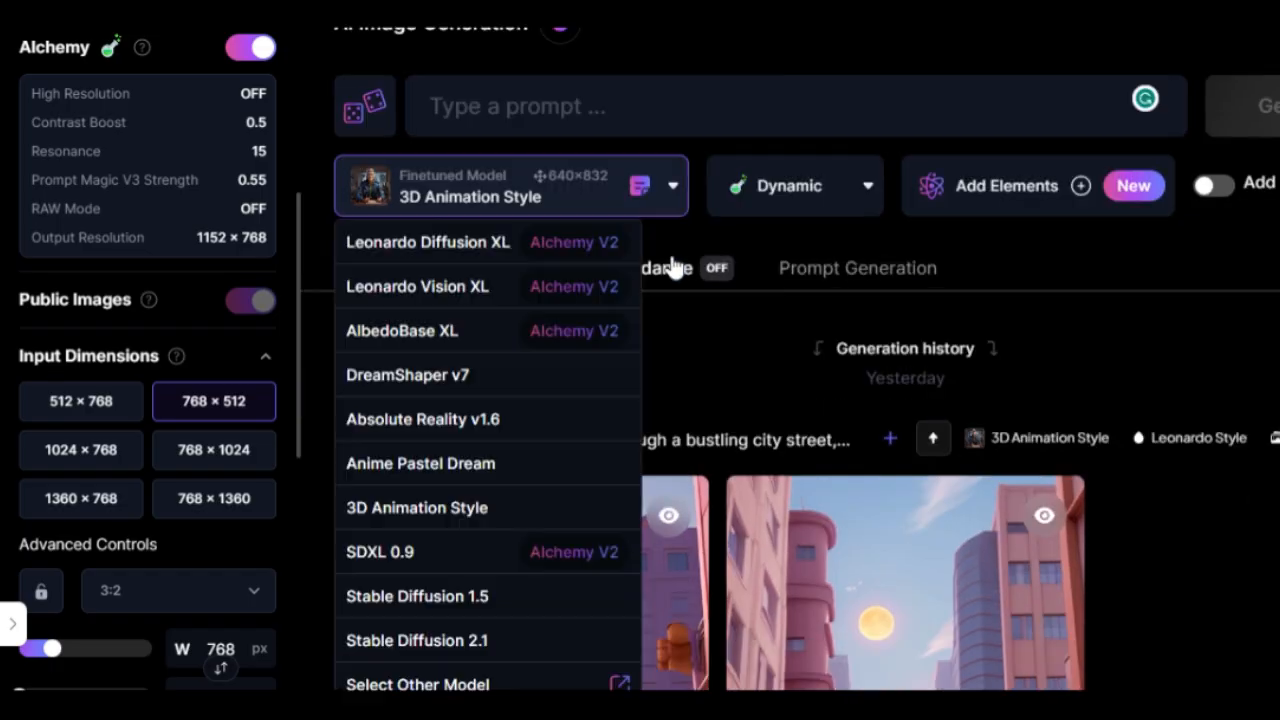
left_click(433, 422)
left_click(835, 203)
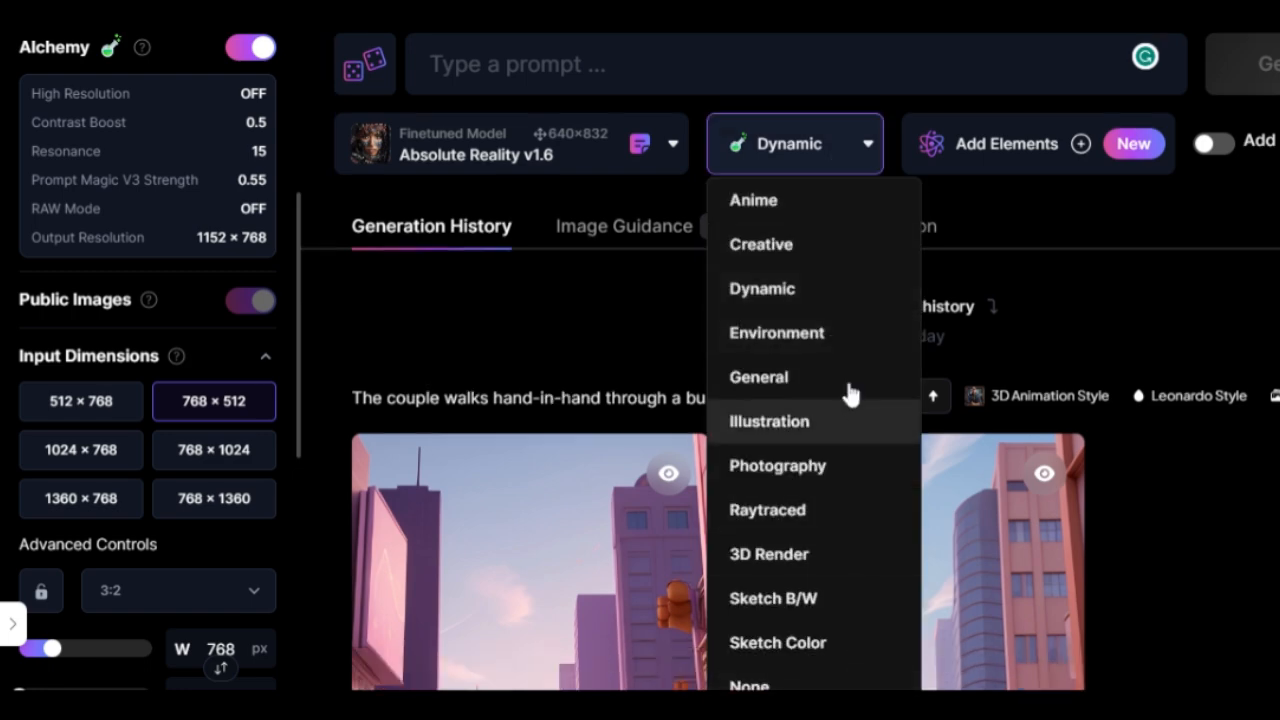
left_click(816, 306)
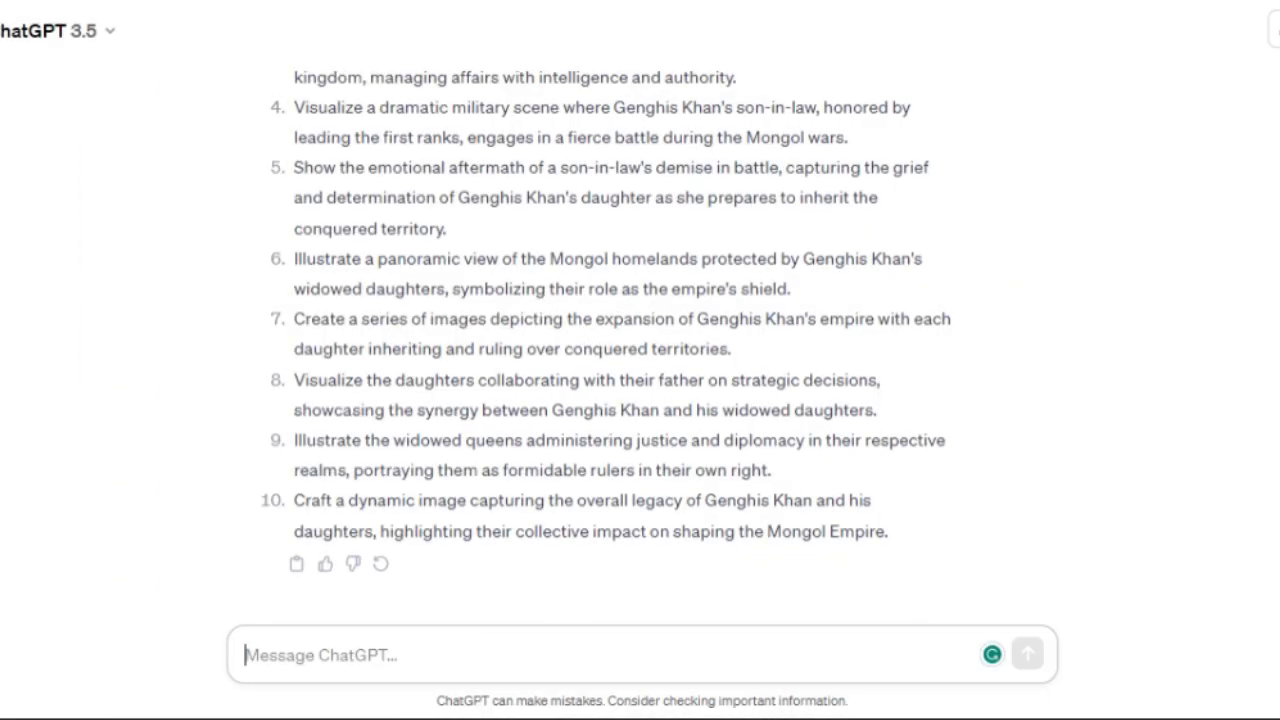
Paste the first prompt, append "hyper relastic", and generate the images
scroll(312, 318, "up", 4)
left_click_drag(296, 293, 583, 323)
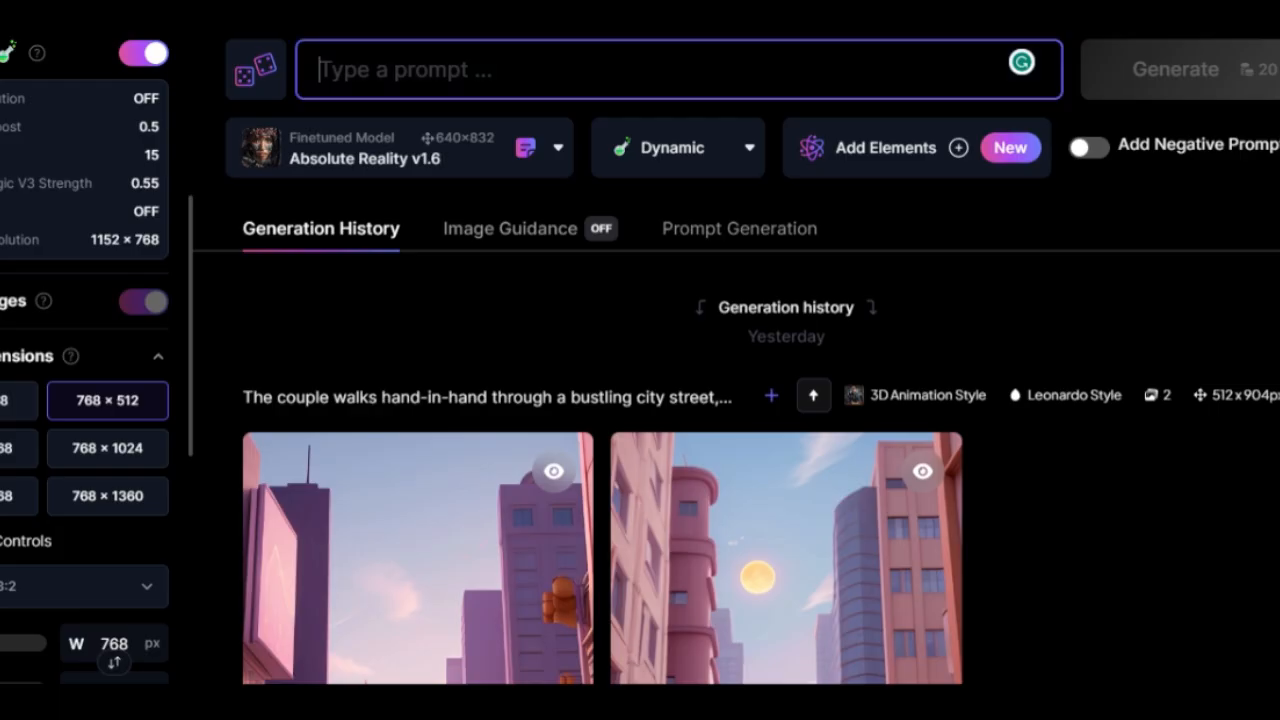
type("Illustrate a majestic scene of Genghis Khan strategizing with his daughters on a world map, symbolizing their diplomatic prowess.")
type("hyper relastic")
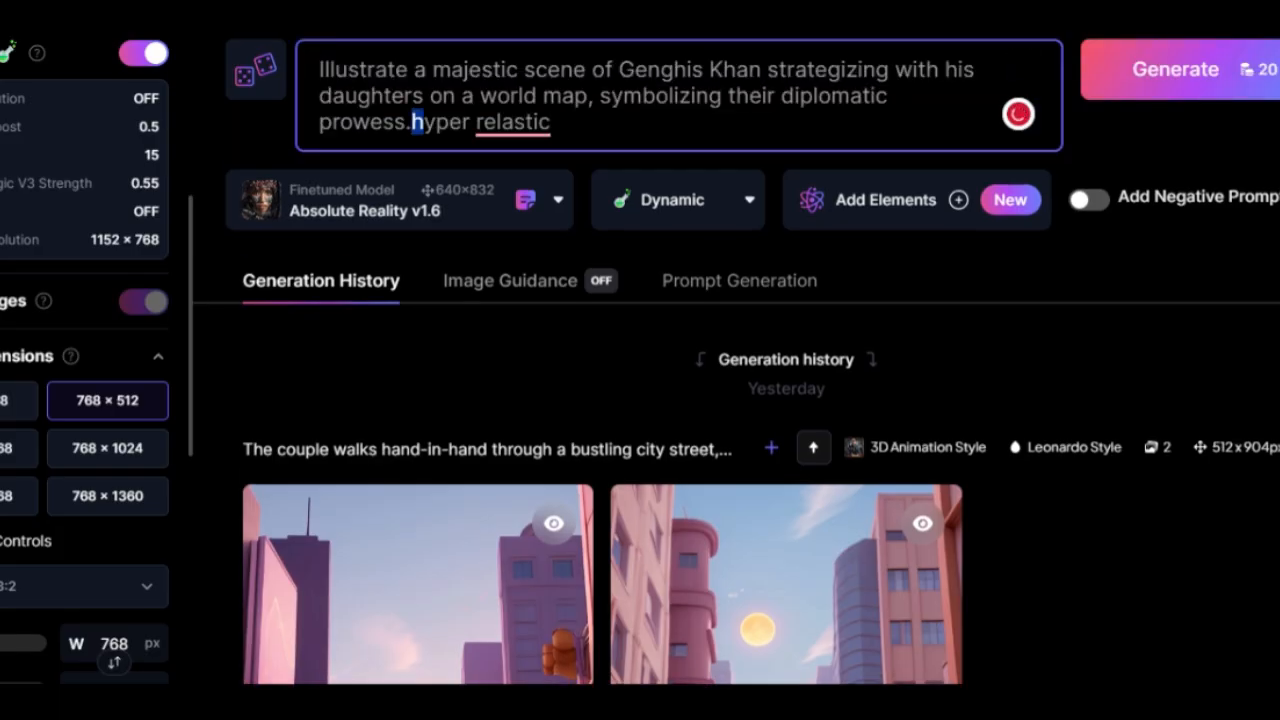
left_click_drag(412, 121, 550, 121)
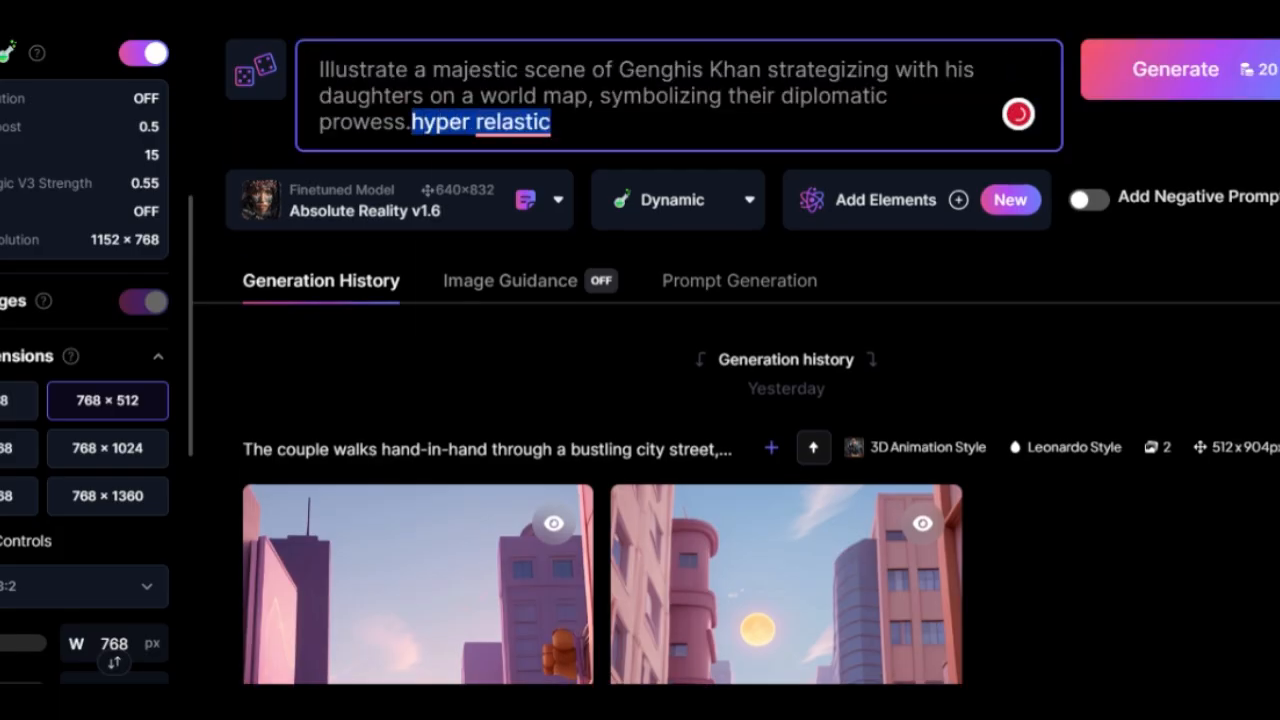
left_click(1123, 77)
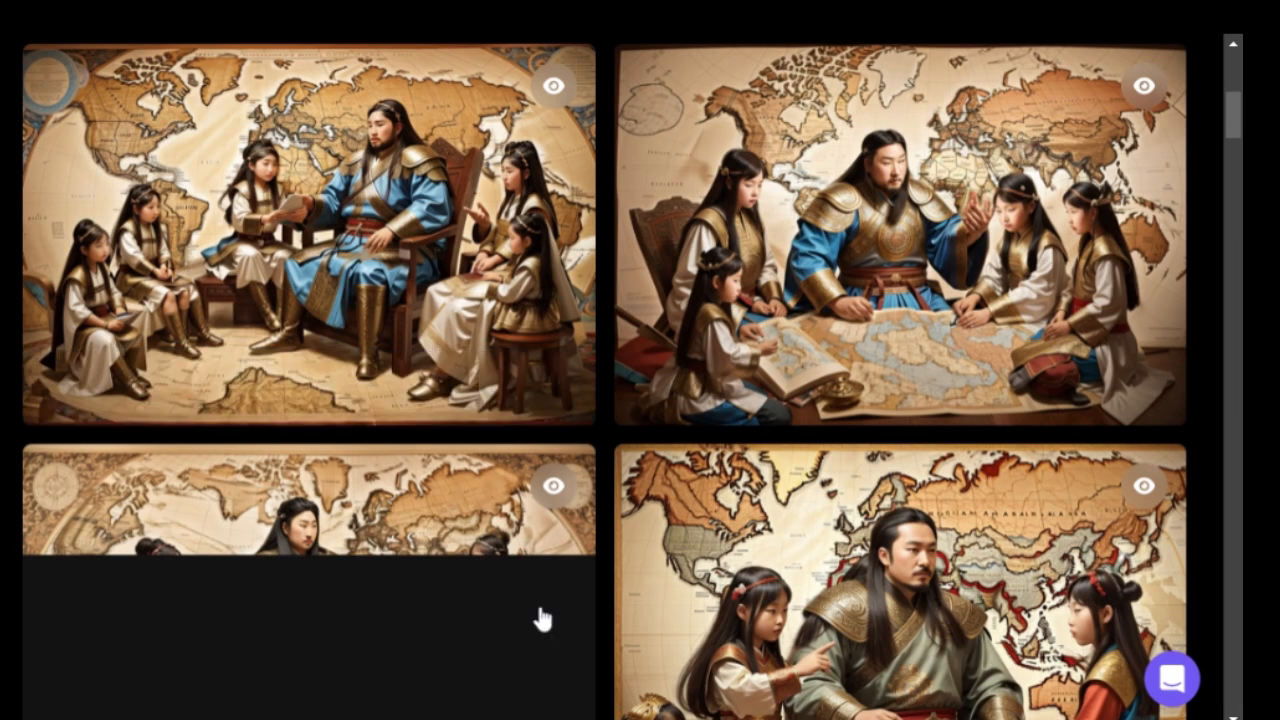
Review the four generated images of Genghis Khan with his daughters
scroll(543, 619, "down", 2)
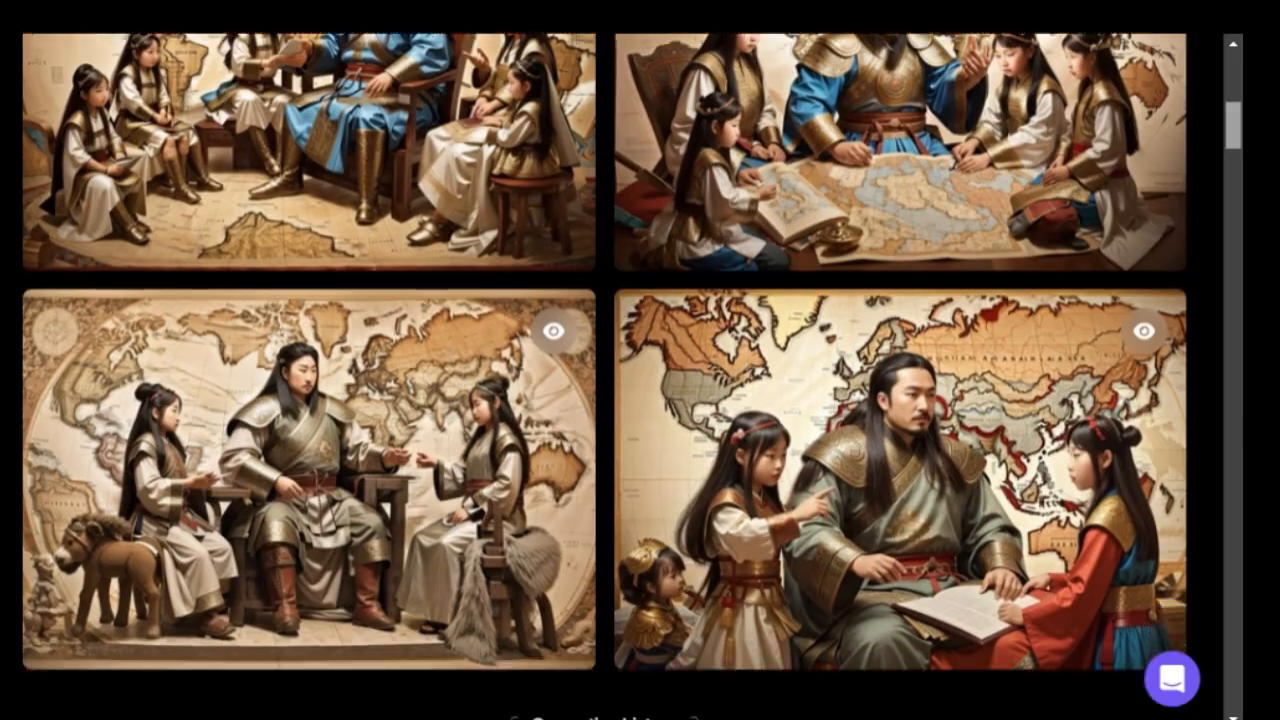
scroll(543, 619, "up", 2)
scroll(543, 619, "down", 1)
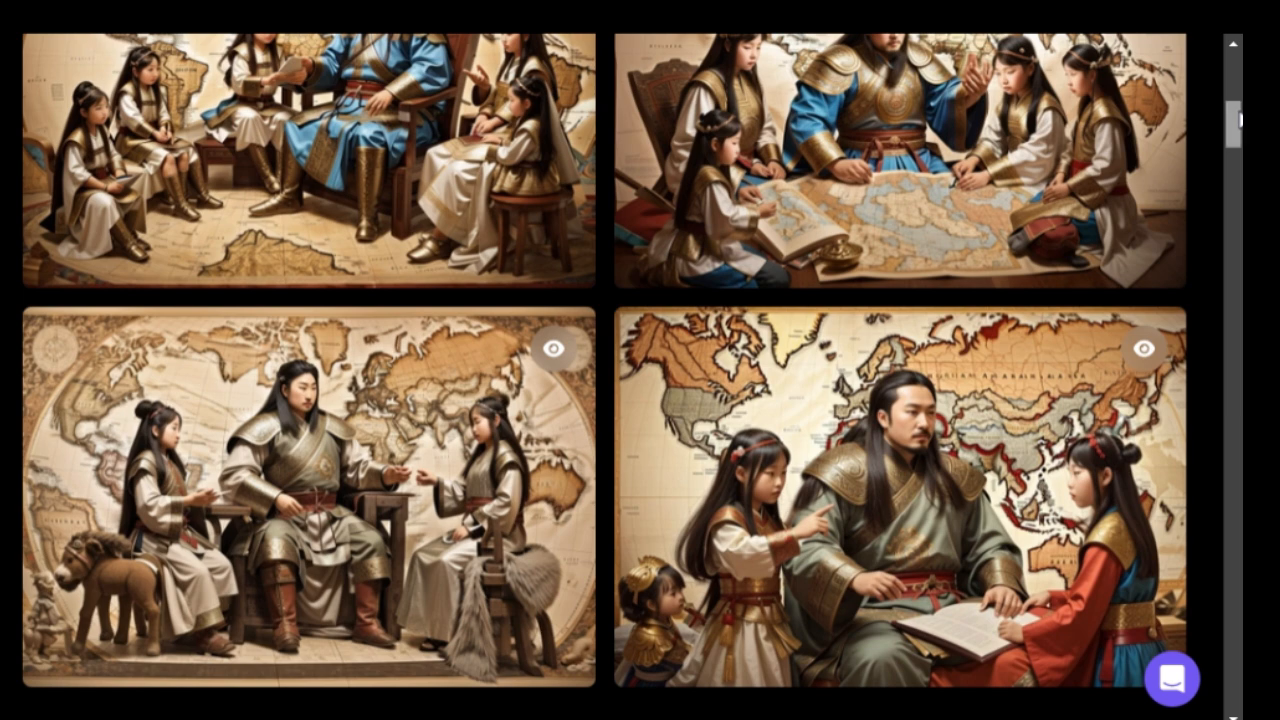
scroll(1240, 120, "up", 2)
scroll(1240, 120, "down", 1)
scroll(1240, 122, "up", 1)
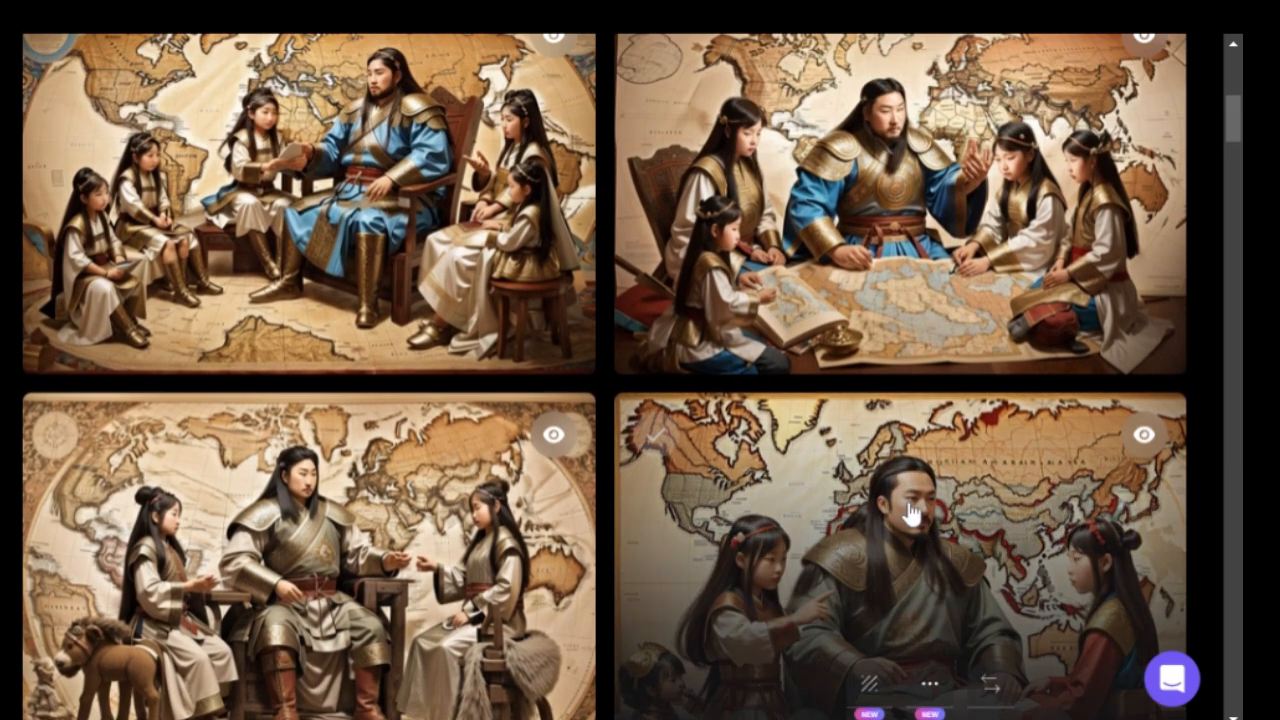
Enlarge the fourth Genghis Khan image, then generate an Image2Motion video from it at motion strength 4
left_click(910, 514)
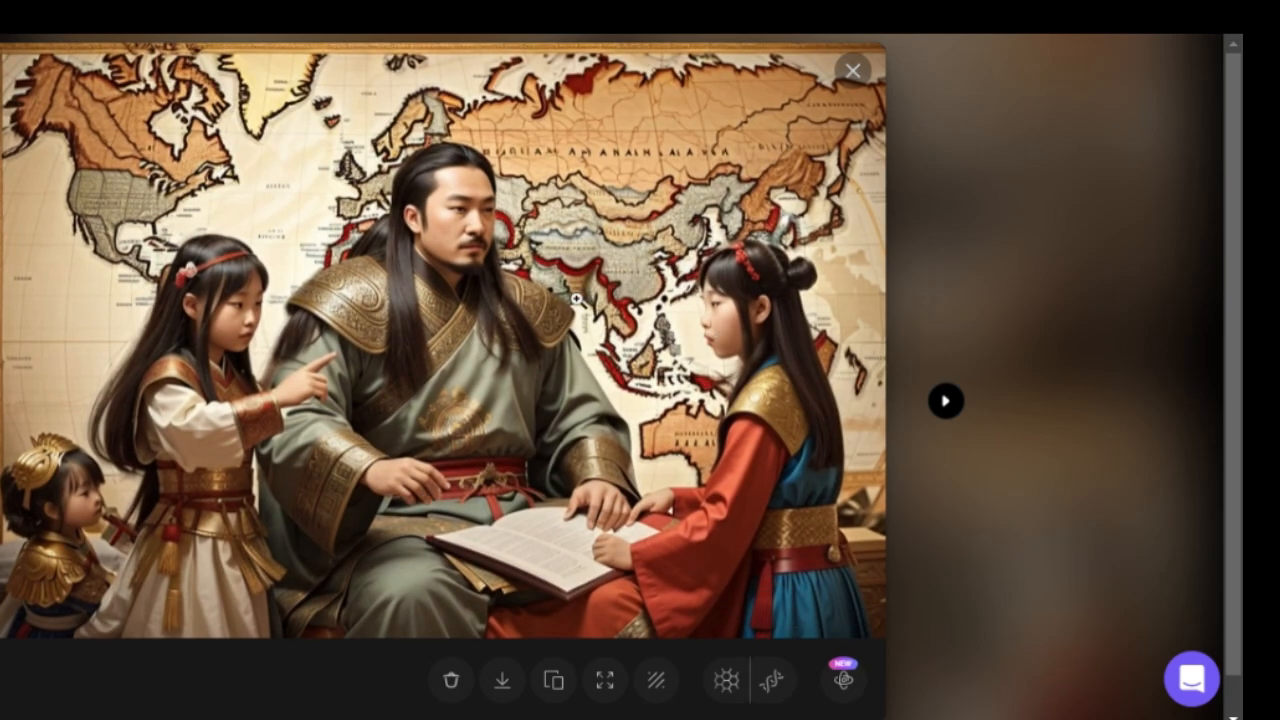
left_click(576, 299)
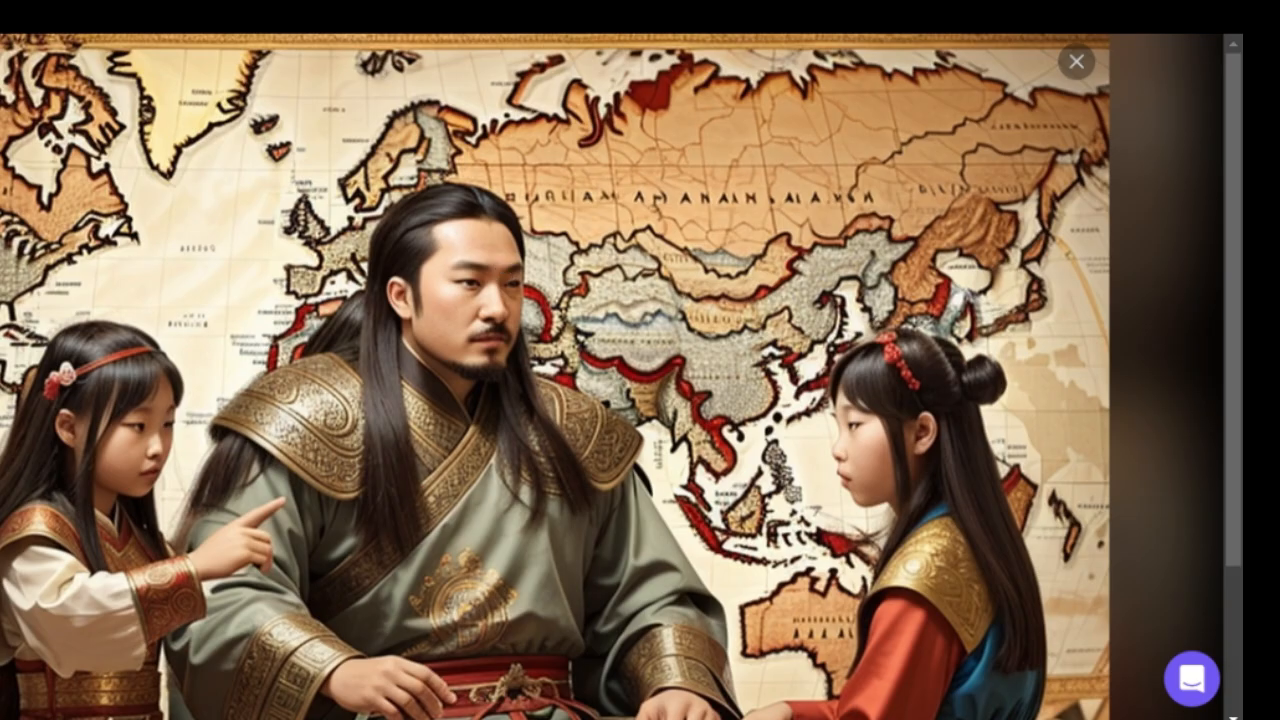
key("Escape")
left_click(992, 490)
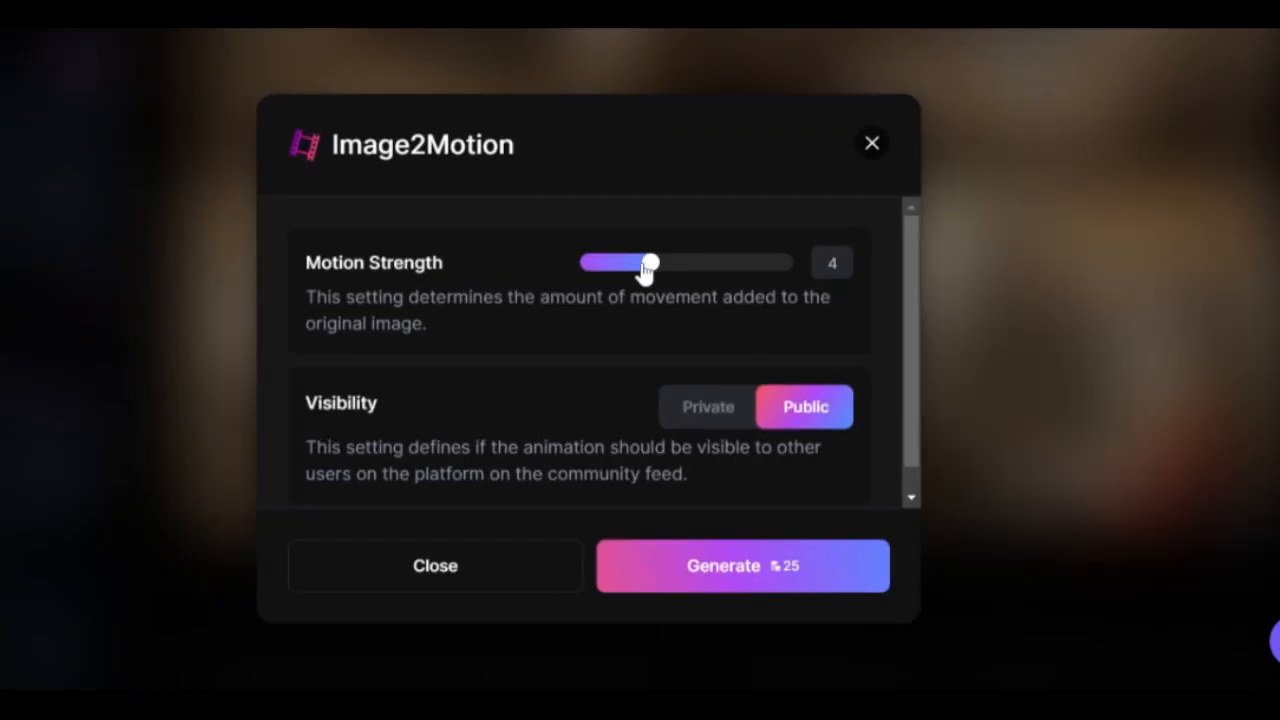
left_click(709, 568)
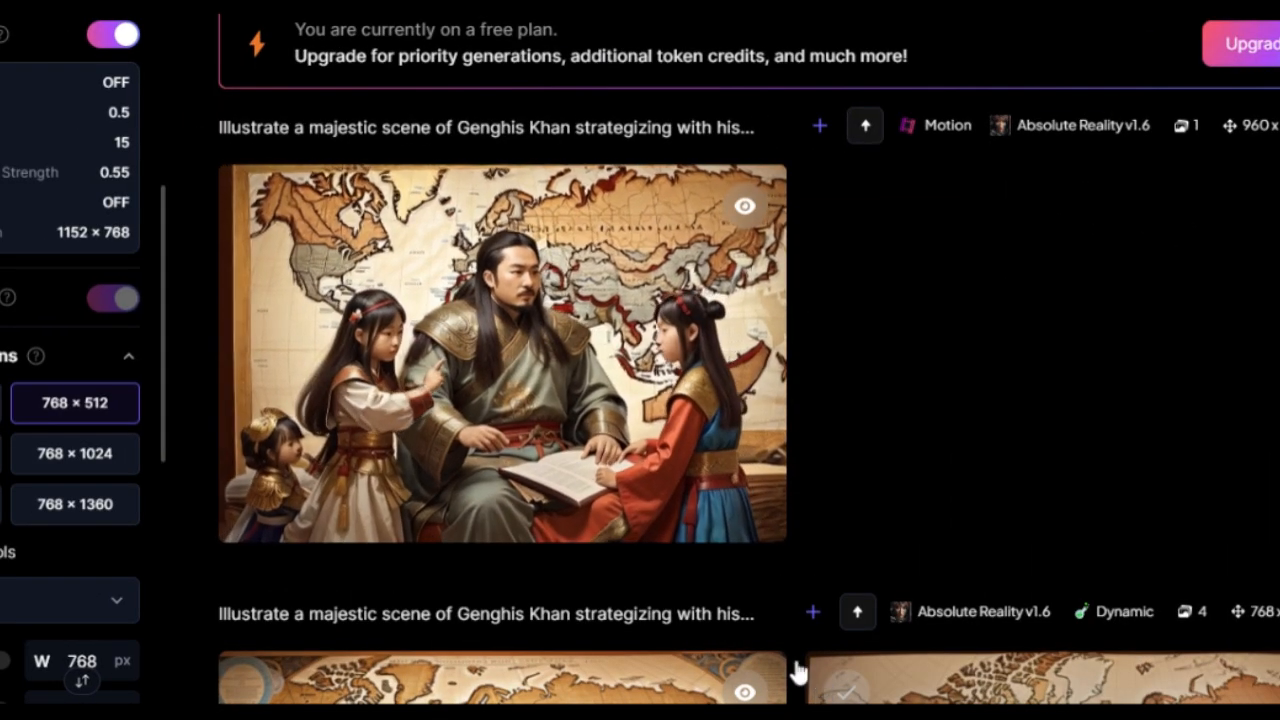
Copy the second ChatGPT prompt about the regal wedding ceremony, correct "hyper realistic" in the prompt, and generate the images
left_click(563, 431)
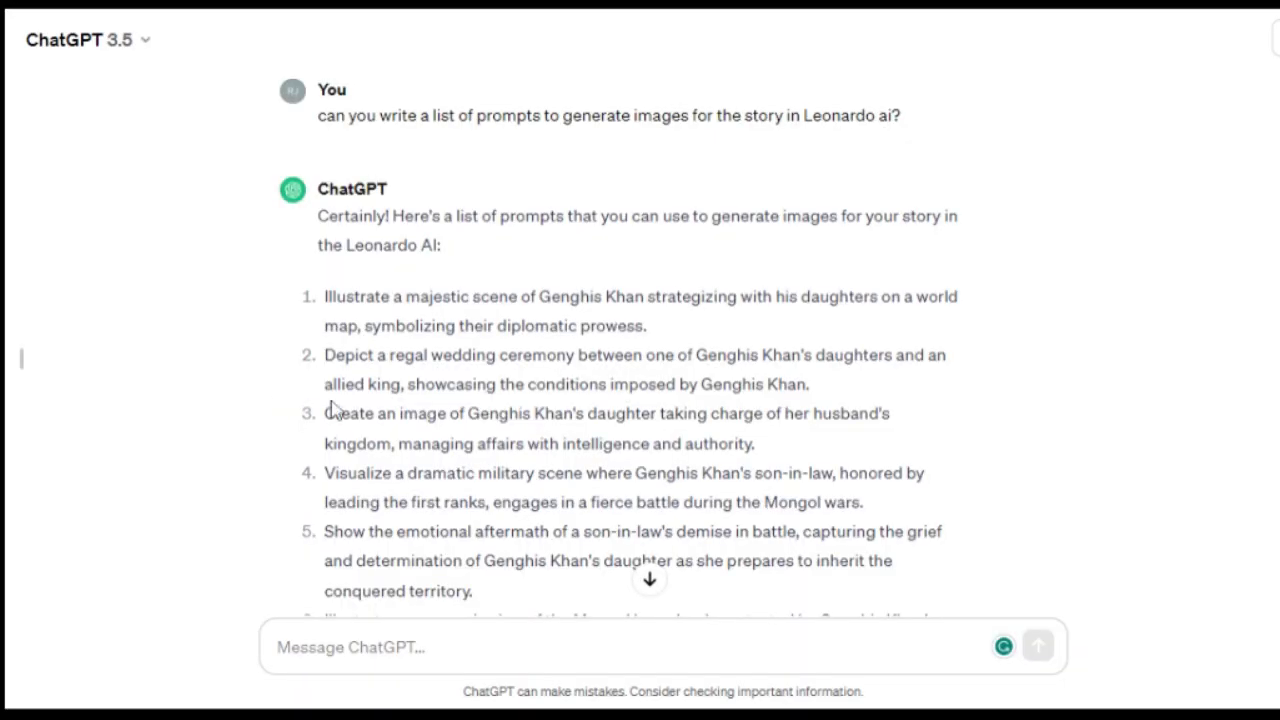
left_click_drag(320, 365, 814, 383)
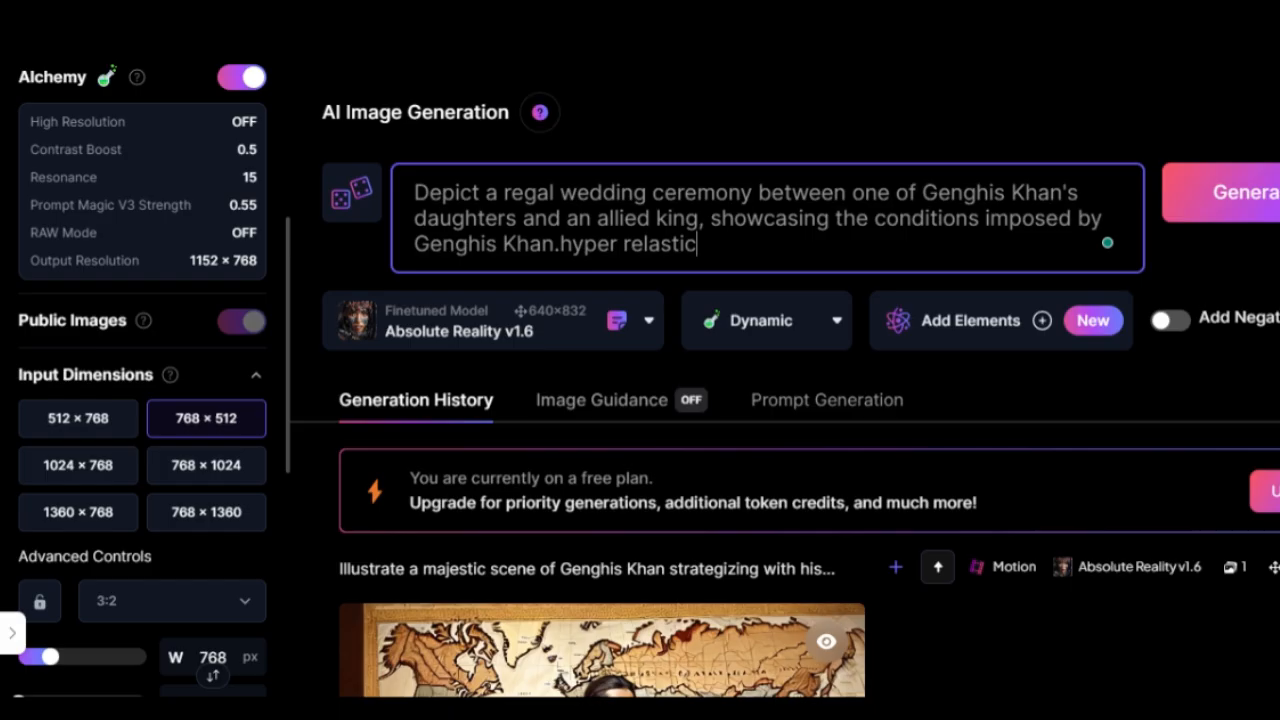
left_click(660, 244)
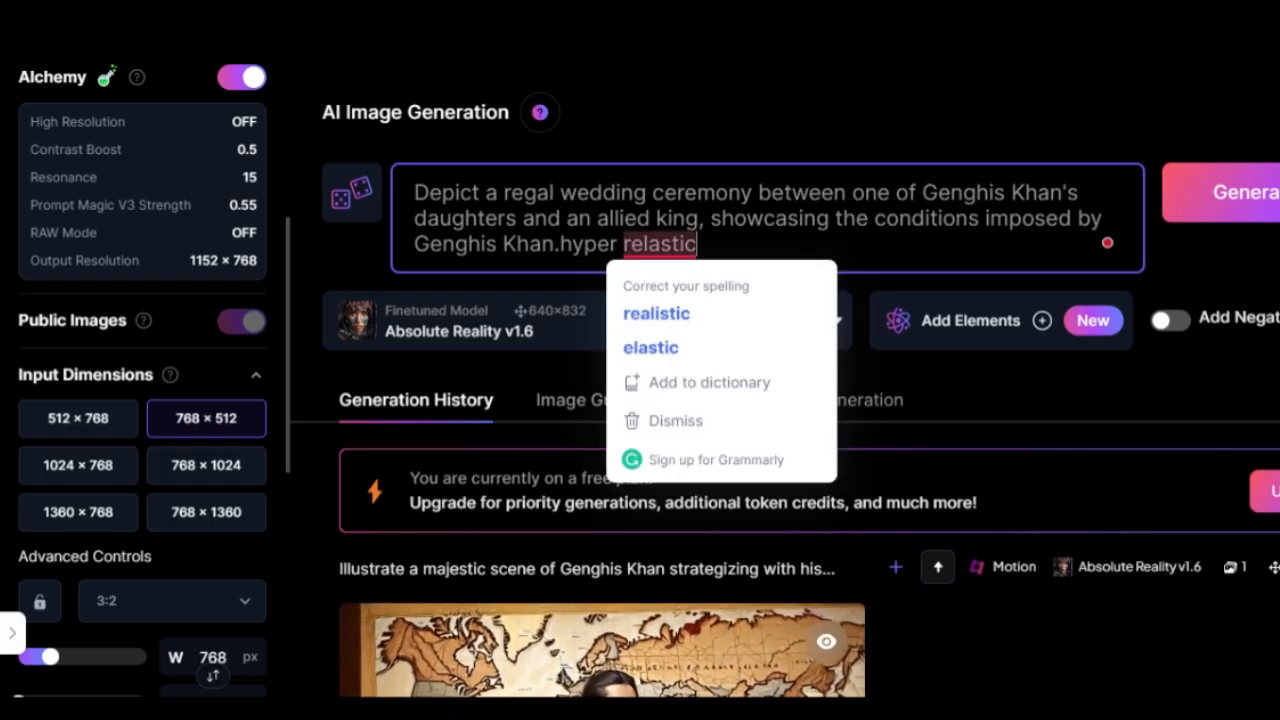
left_click(648, 312)
left_click(1225, 192)
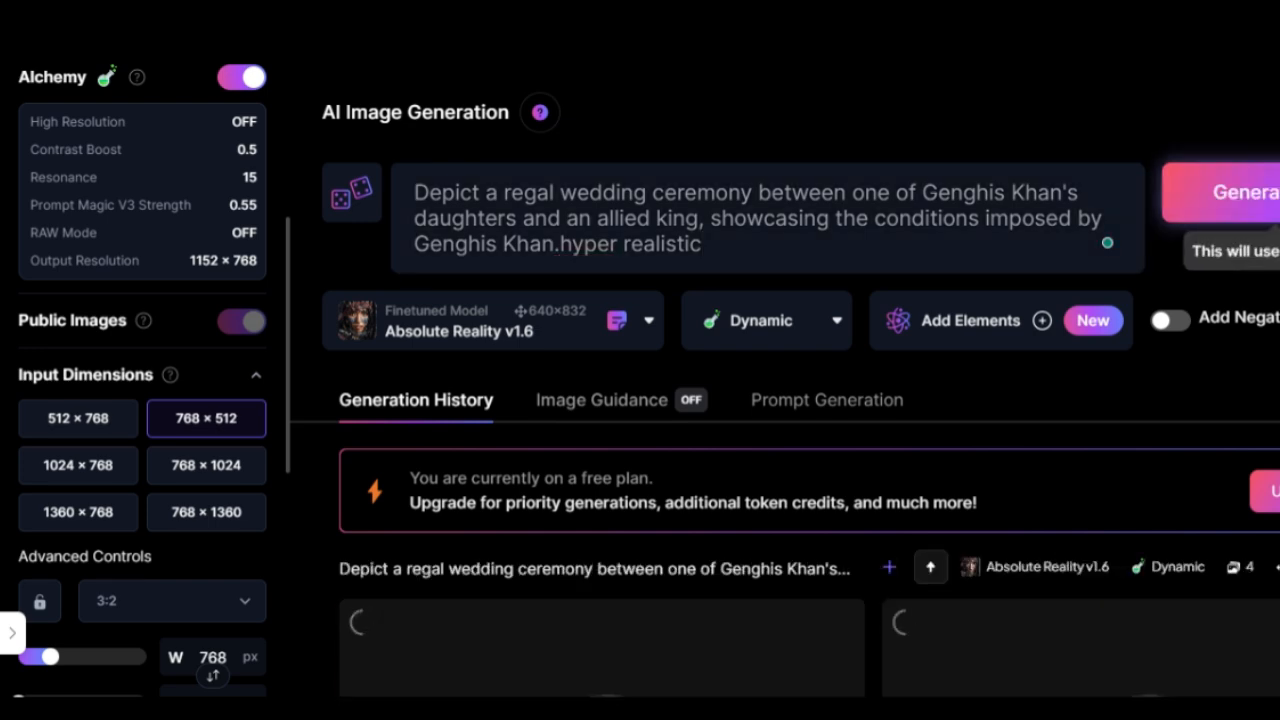
Generate an Image2Motion video from the fourth wedding ceremony image at motion strength 3
scroll(800, 400, "down", 5)
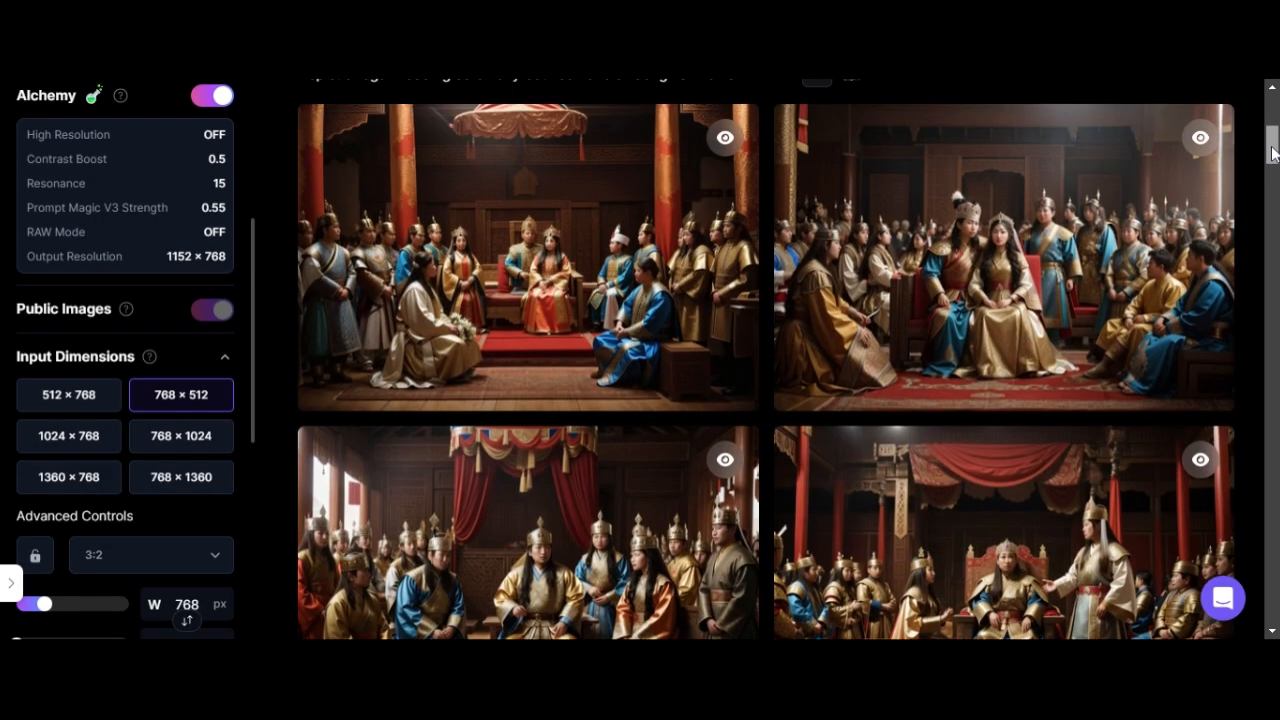
left_click_drag(1272, 149, 1272, 167)
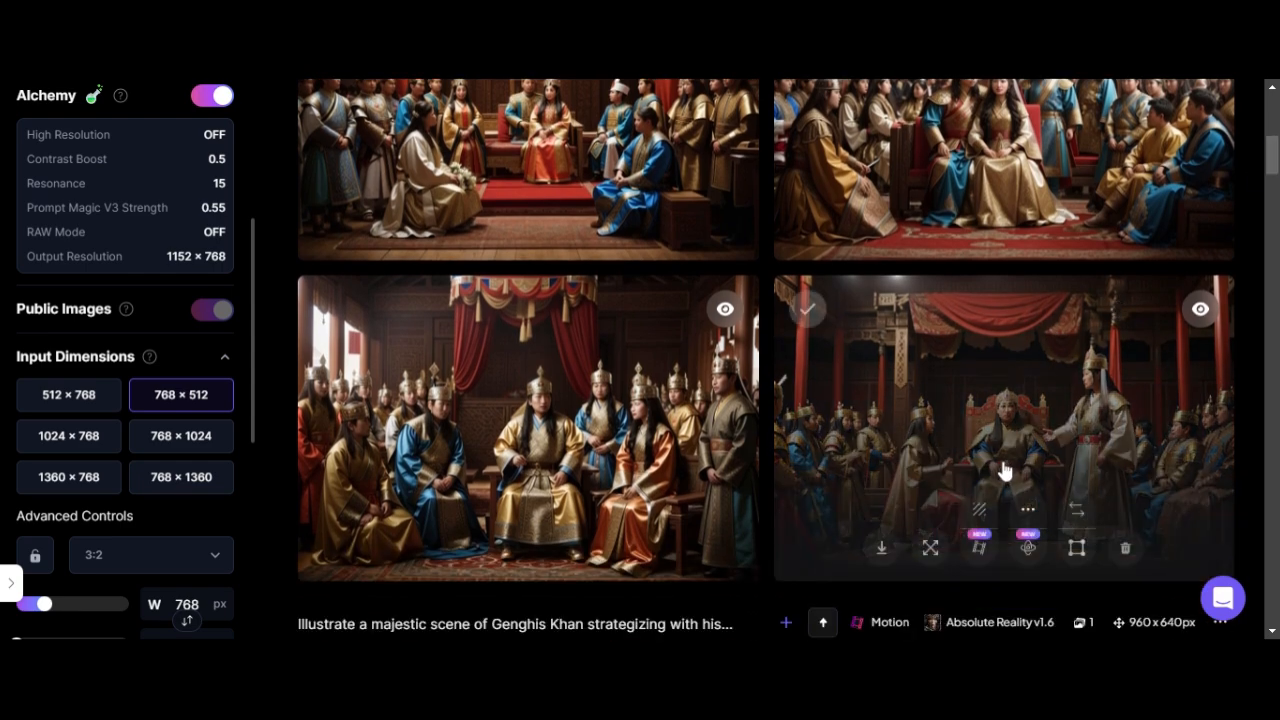
left_click(979, 547)
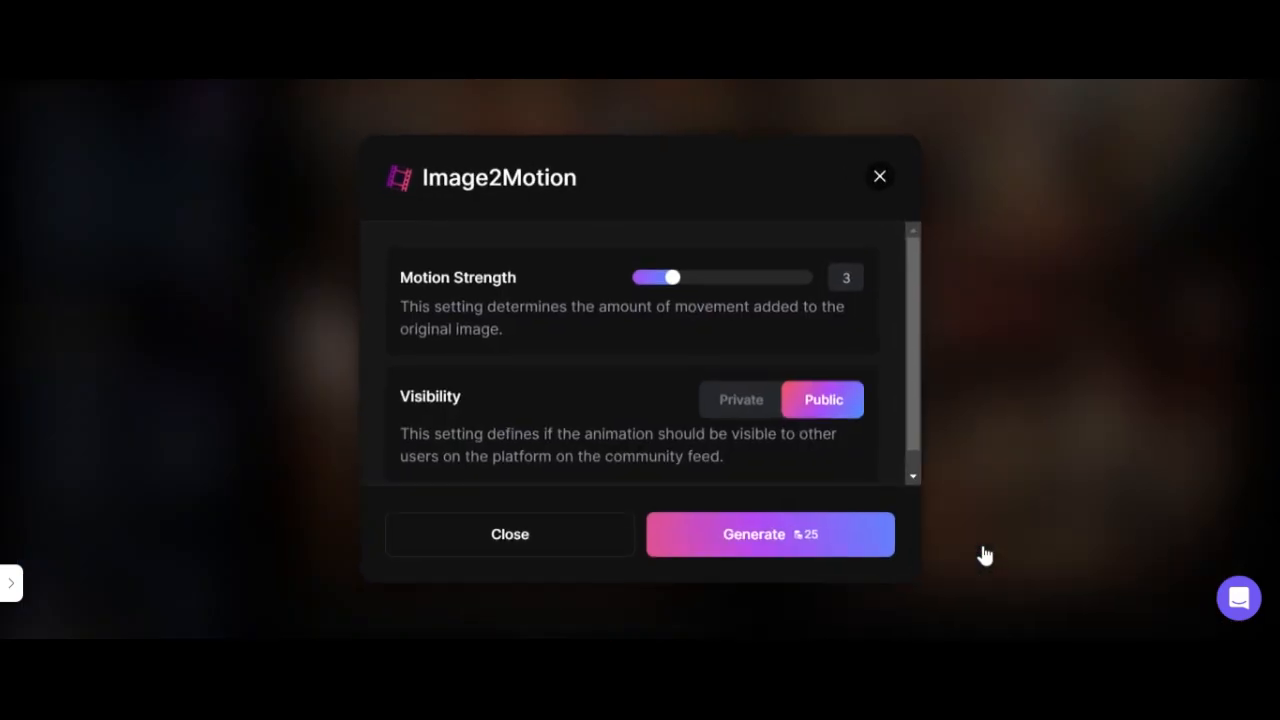
left_click(831, 543)
left_click_drag(1272, 160, 1276, 143)
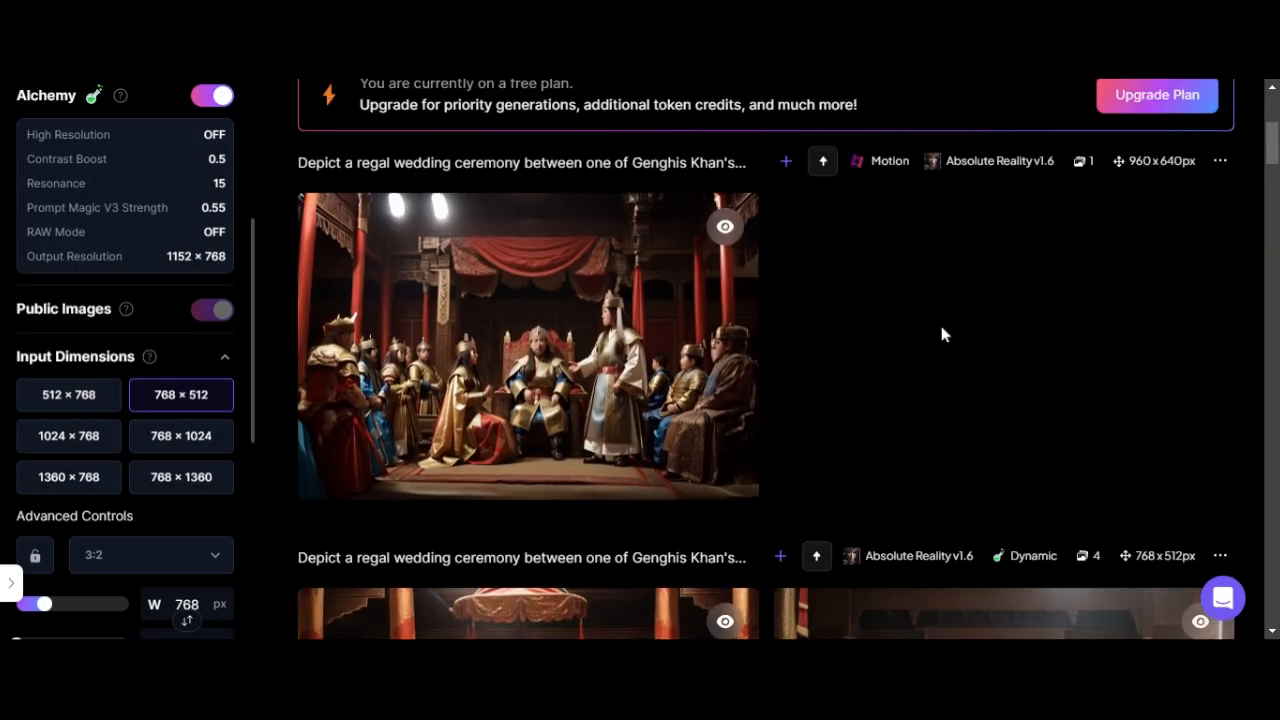
mouse_move(502, 479)
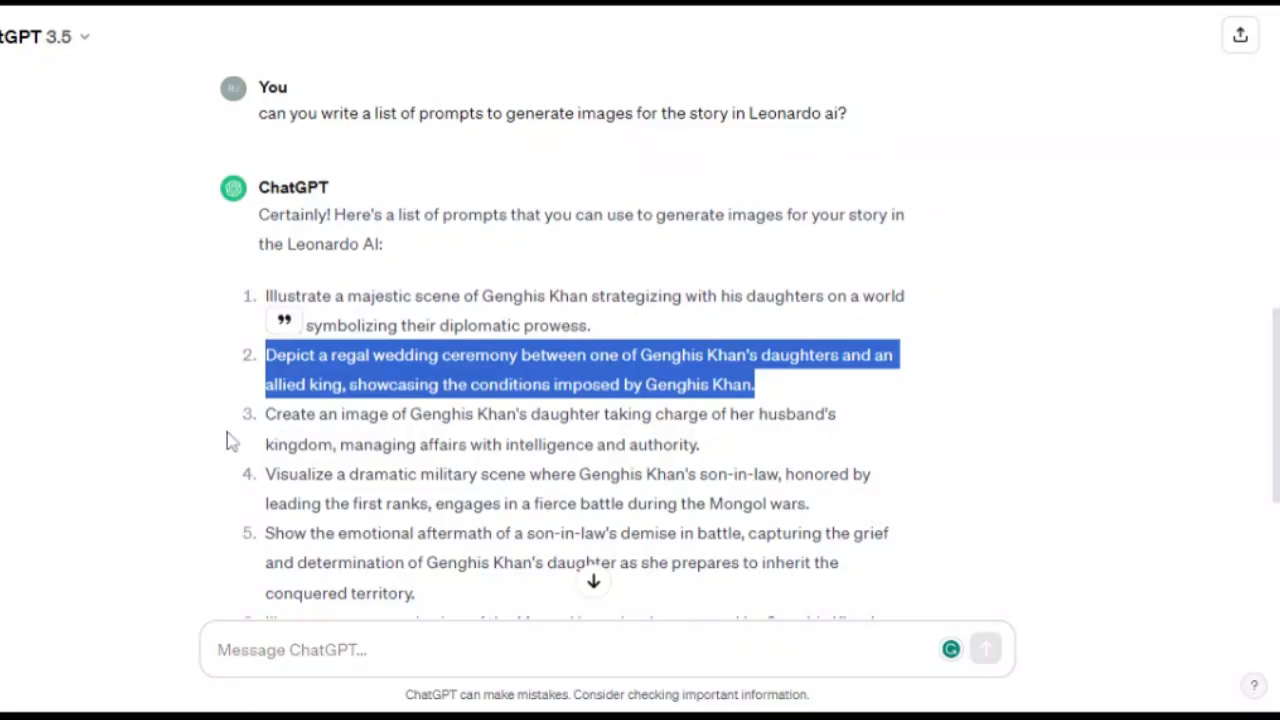
Copy the third prompt about Genghis Khan's daughter taking charge of the kingdom and generate images from it
left_click(226, 441)
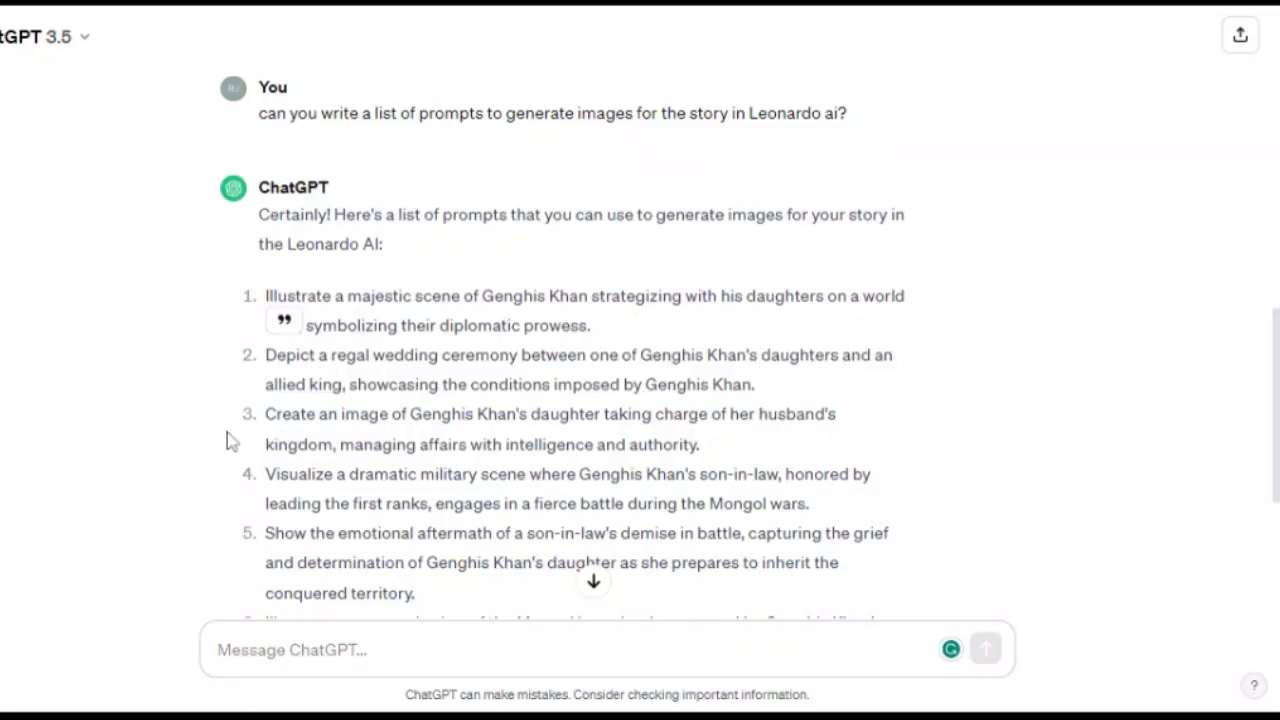
left_click_drag(283, 414, 731, 457)
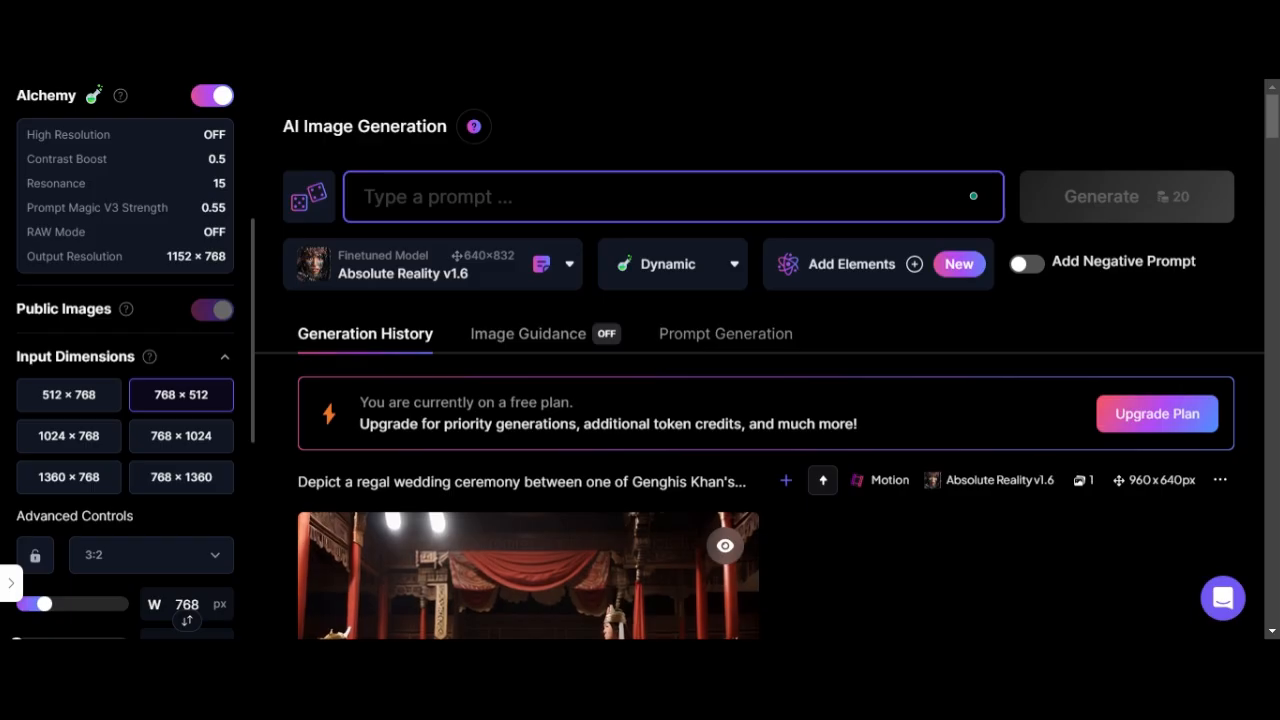
left_click(1117, 201)
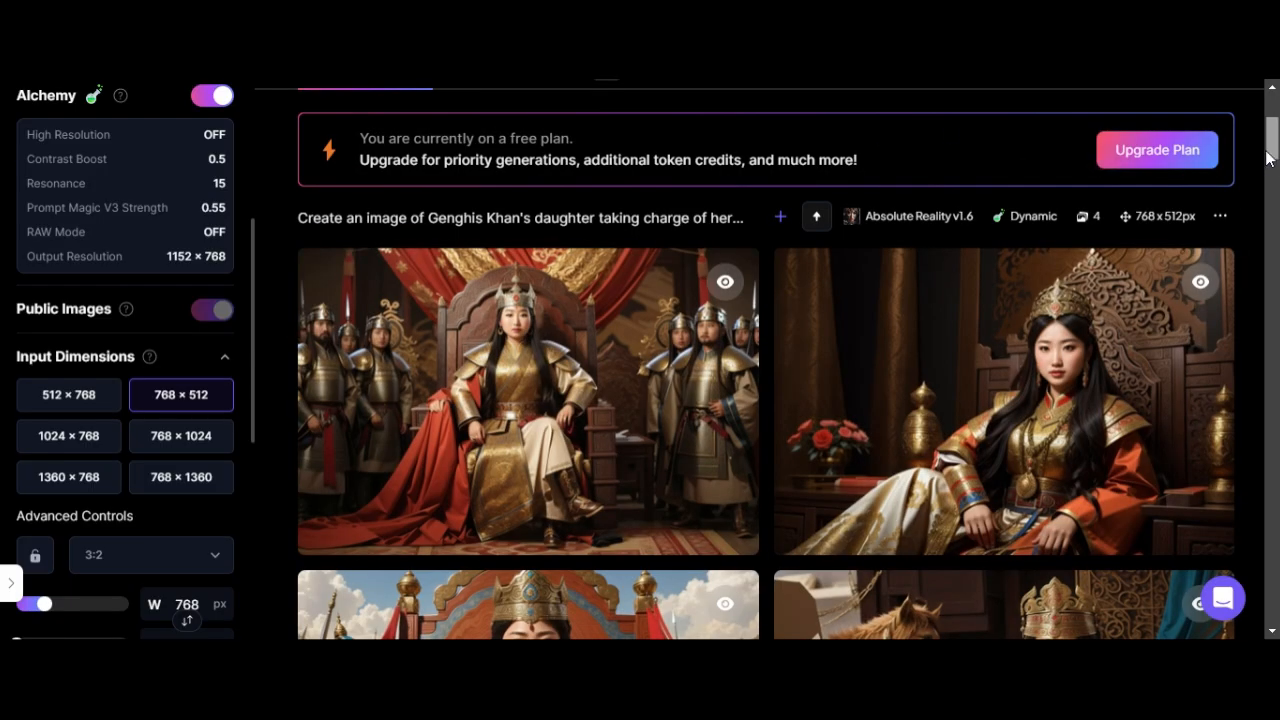
Generate a motion video from the image of the daughter seated on the throne
scroll(1129, 294, "down", 3)
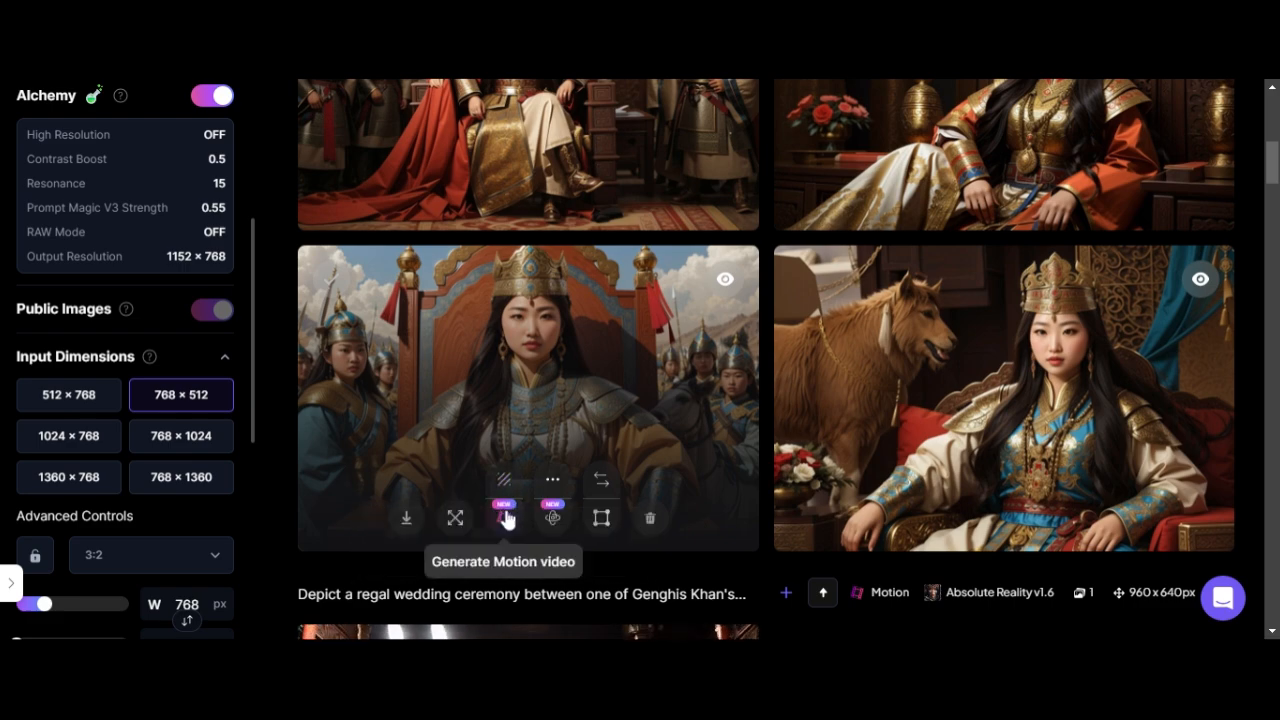
left_click(512, 510)
left_click(749, 555)
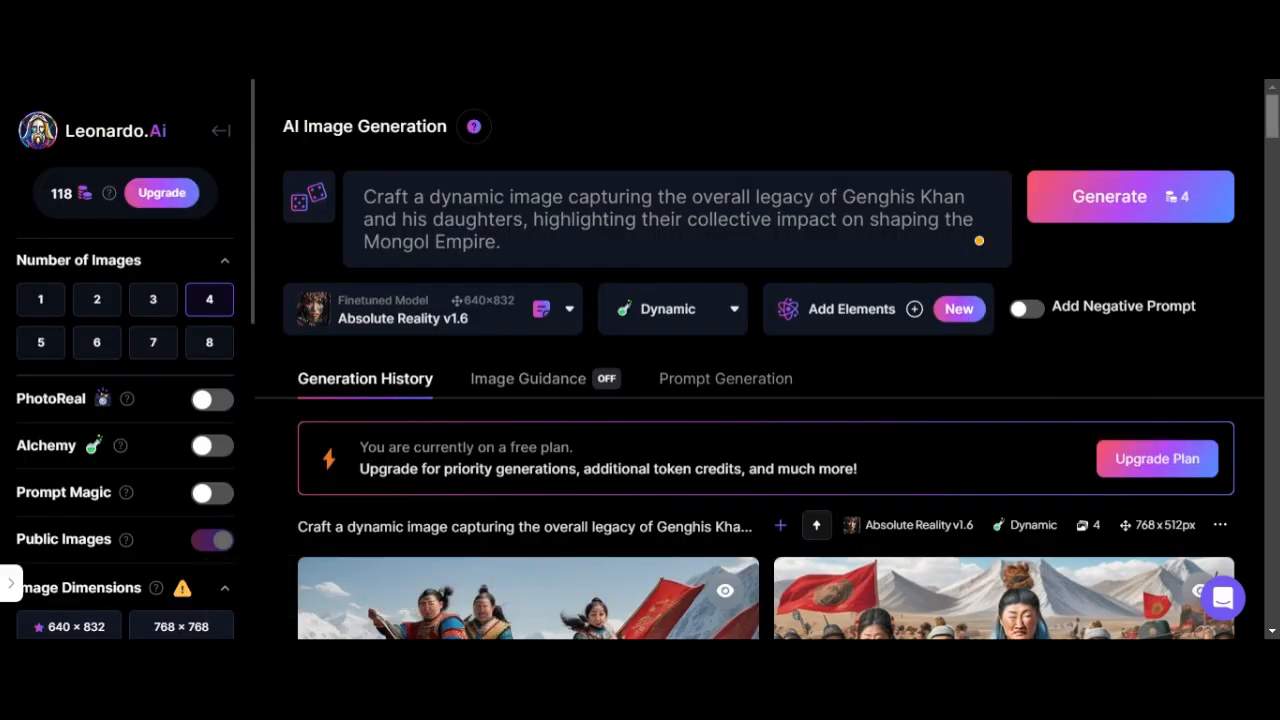
Browse the Breaking Copyright channel's videos and open the Adventure & Pirate track "THREE SHEETS TO THE WIND"
left_click_drag(1270, 133, 1255, 480)
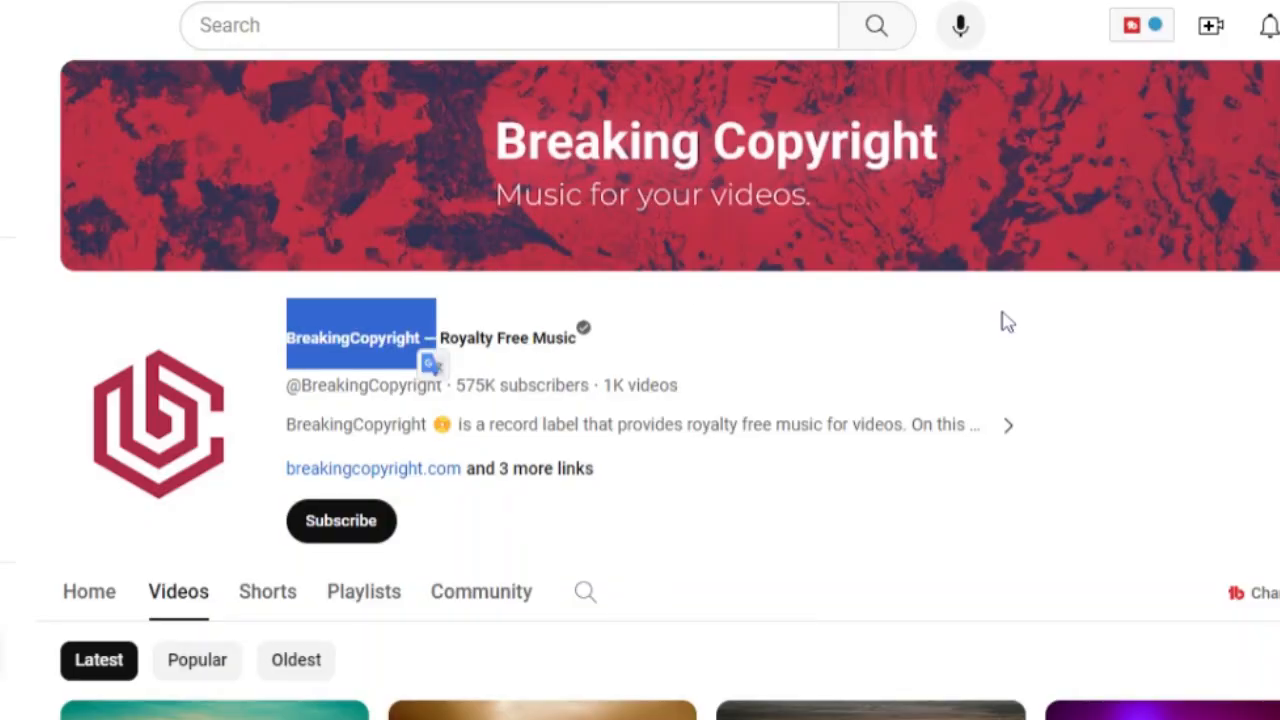
scroll(640, 400, "down", 12)
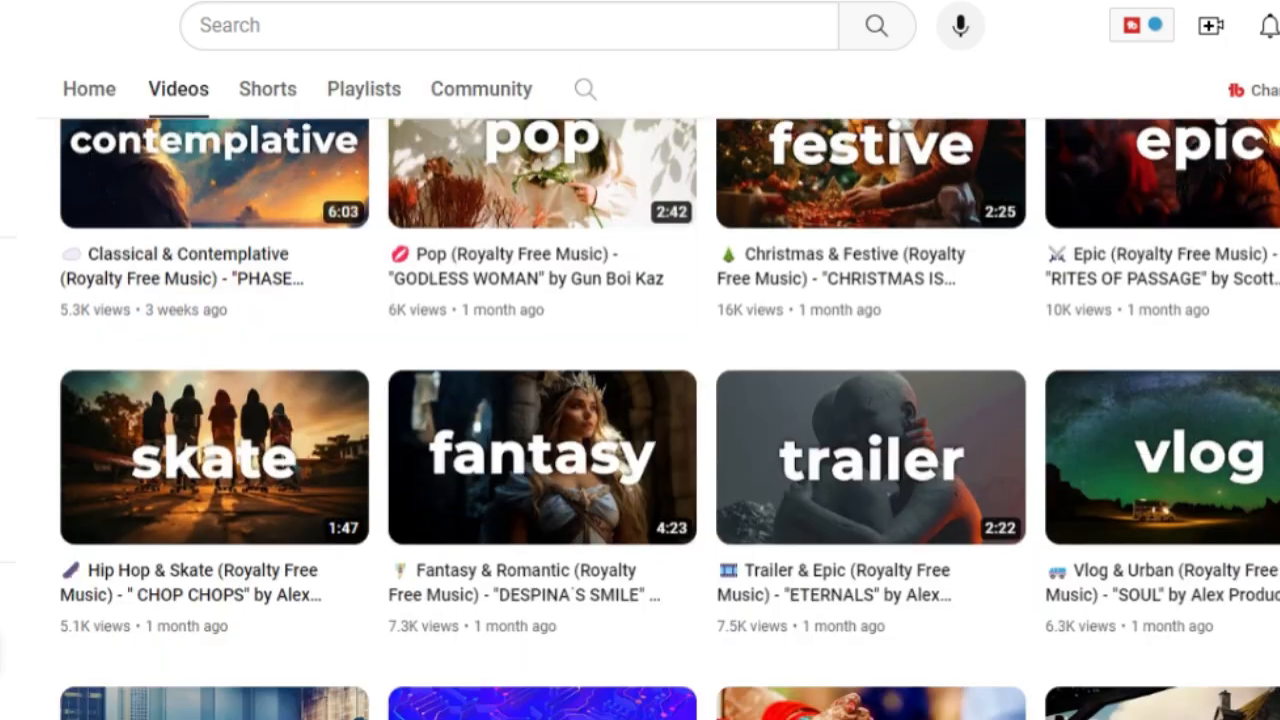
scroll(640, 400, "down", 5)
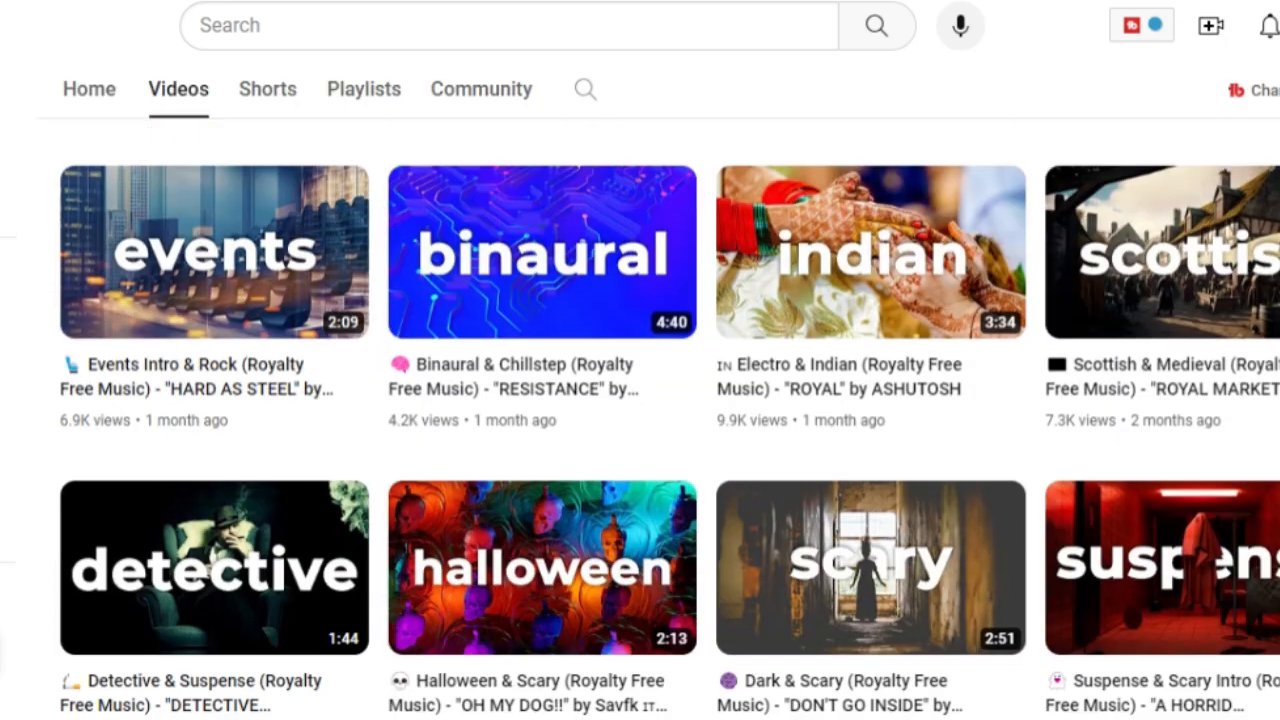
scroll(640, 400, "down", 9)
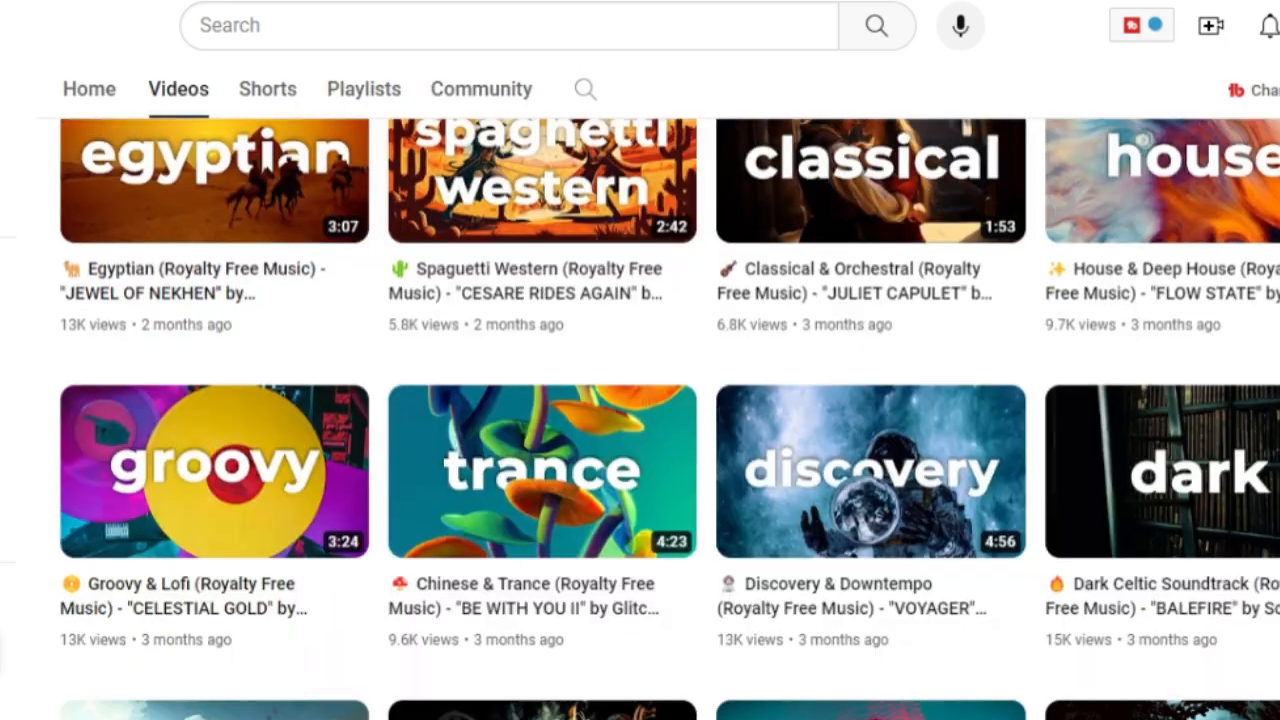
scroll(640, 400, "down", 7)
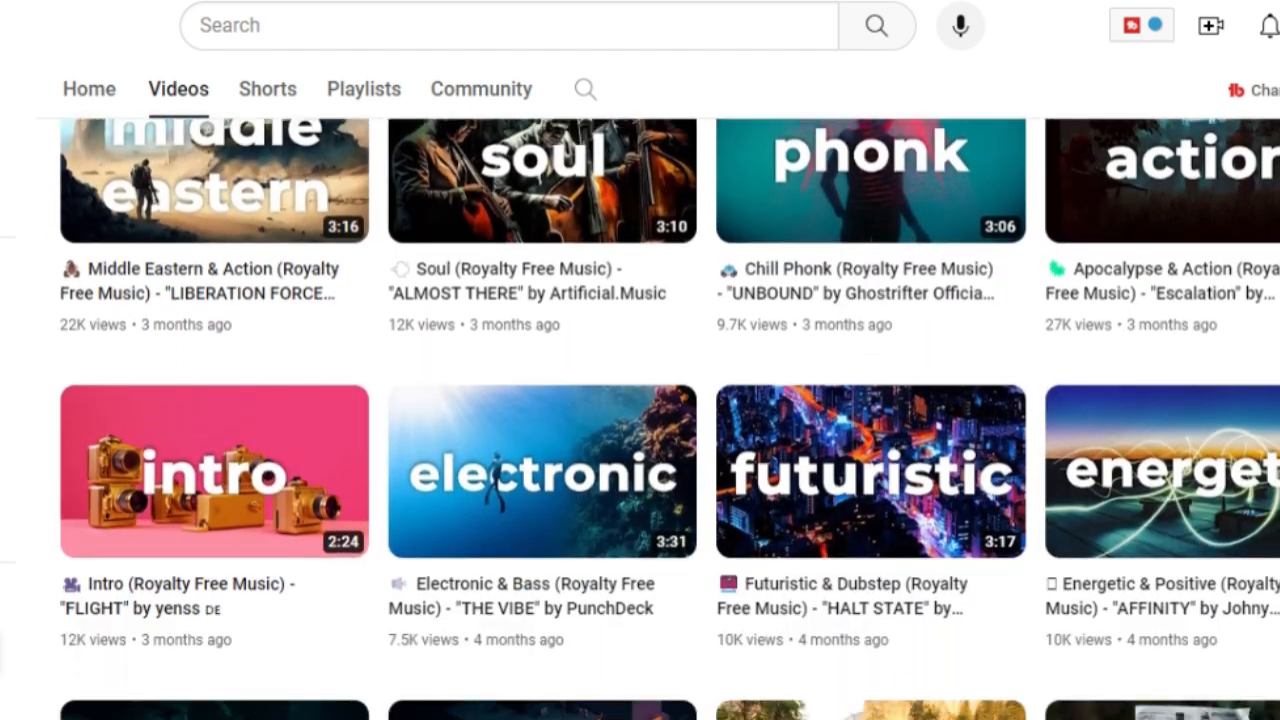
scroll(640, 400, "down", 9)
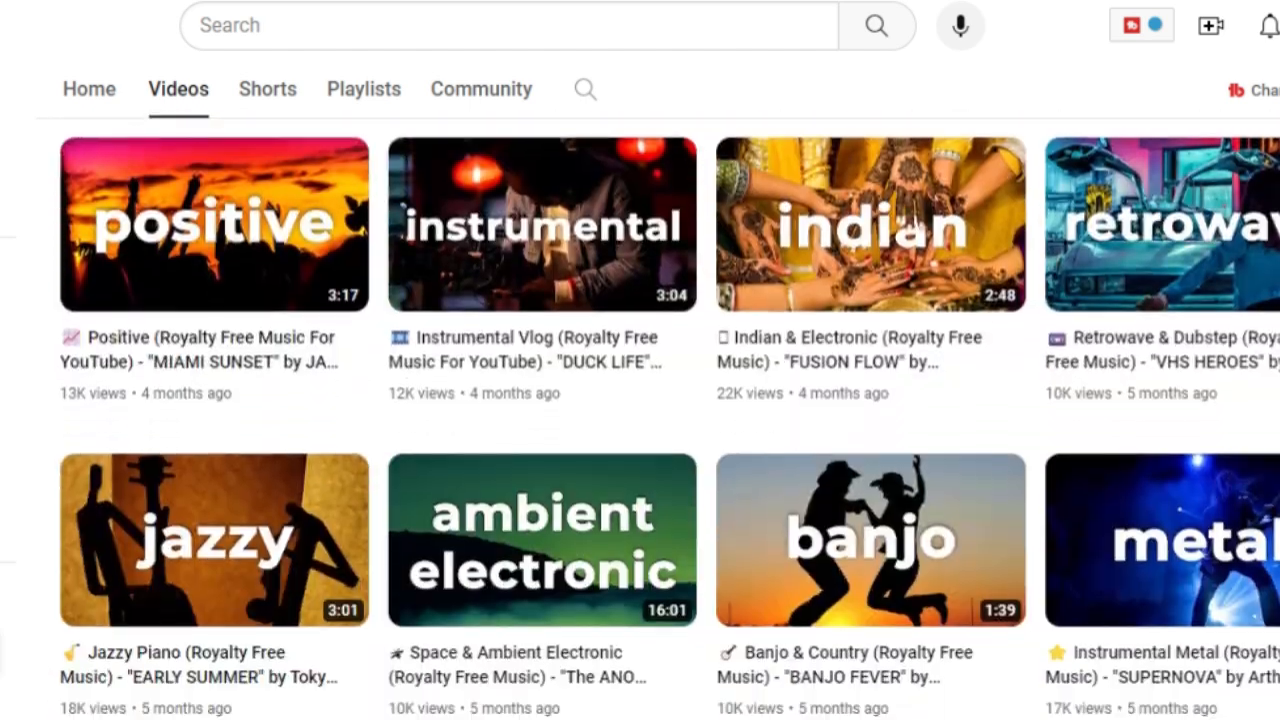
scroll(640, 400, "down", 3)
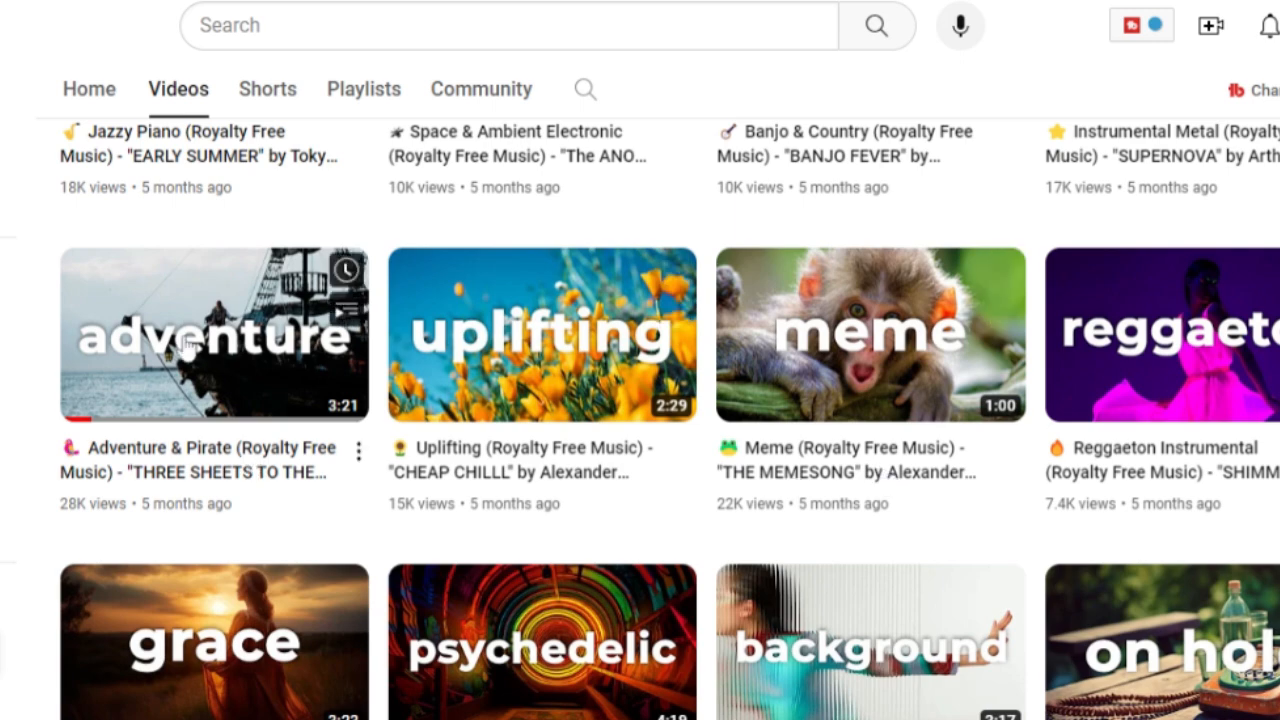
left_click_drag(46, 440, 116, 450)
left_click(48, 432)
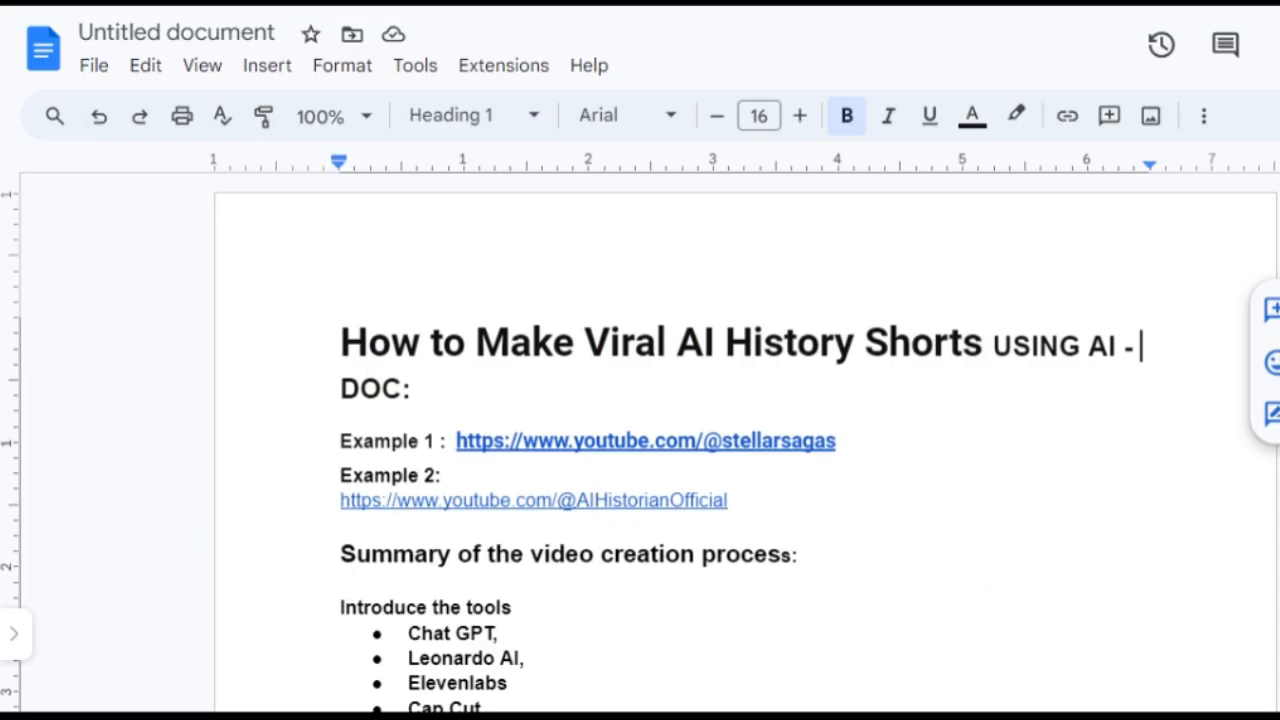
scroll(640, 440, "down", 8)
scroll(640, 440, "down", 15)
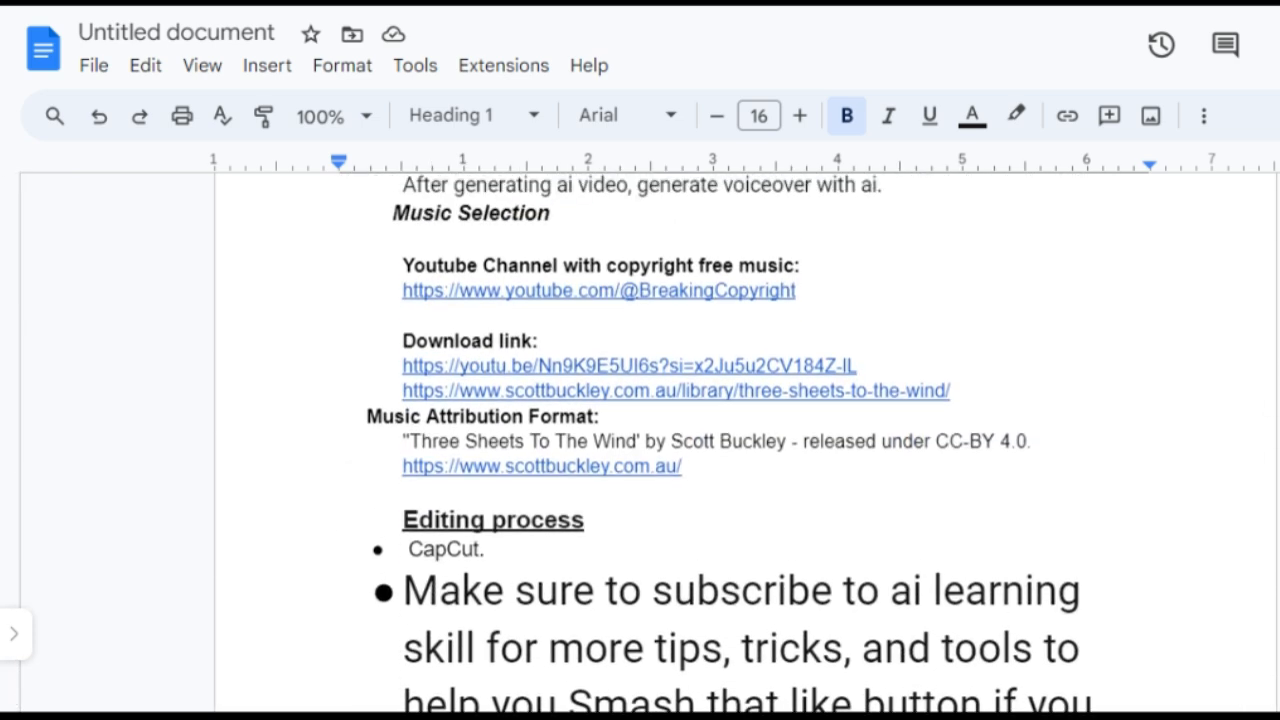
Review the music selection notes with the download links and attribution format in the document
left_click_drag(403, 366, 634, 366)
left_click(549, 341)
left_click(859, 366)
left_click_drag(403, 391, 958, 391)
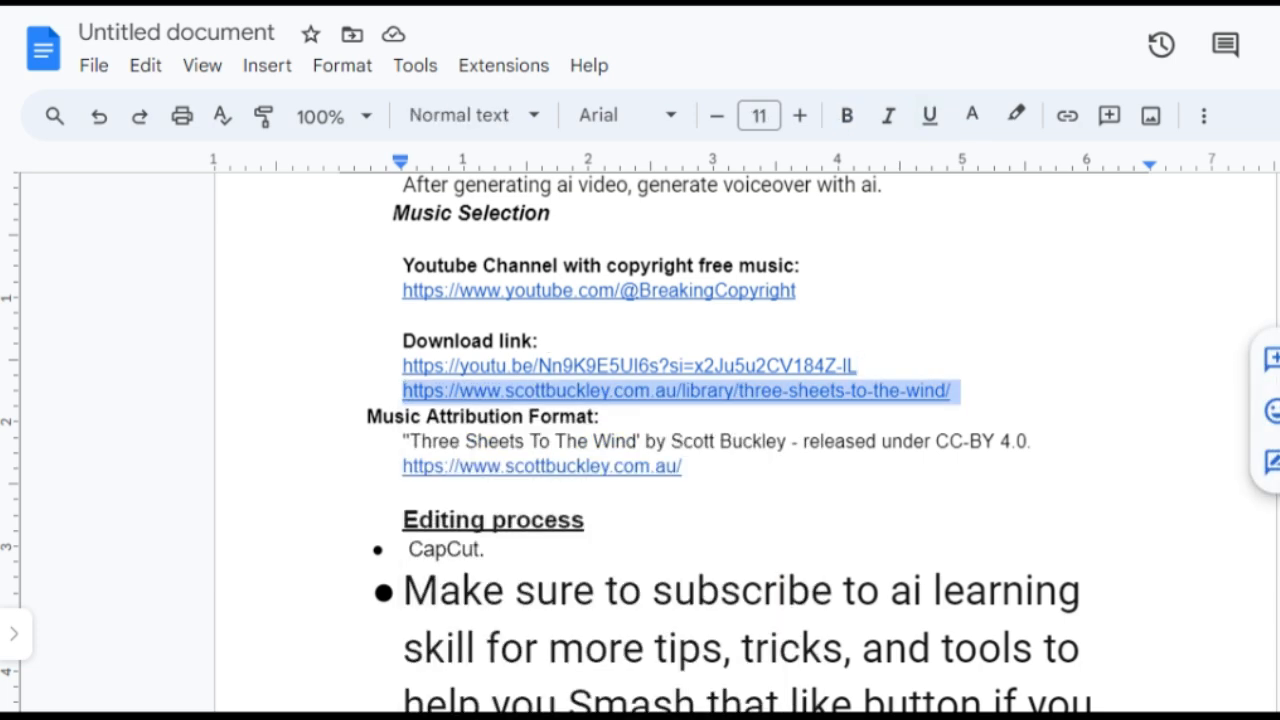
left_click(951, 391)
scroll(640, 440, "down", 2)
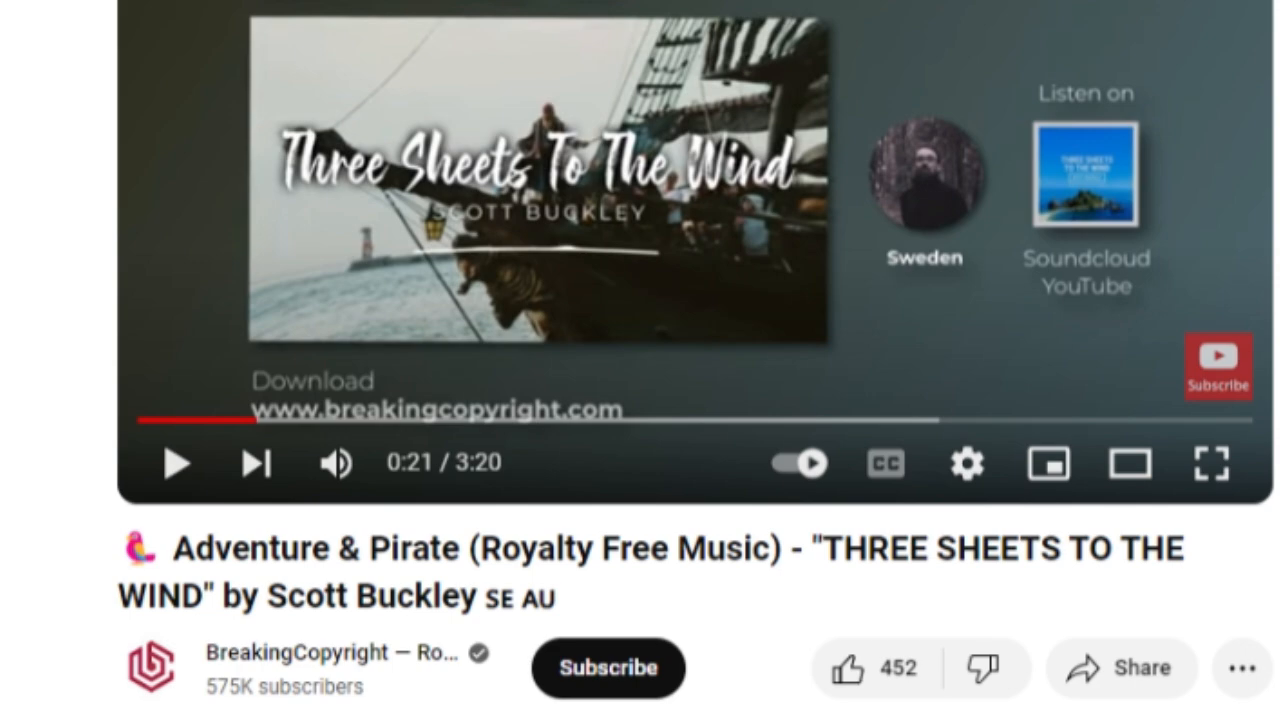
left_click_drag(174, 548, 1214, 566)
scroll(1214, 566, "down", 2)
scroll(860, 639, "down", 1)
left_click(857, 648)
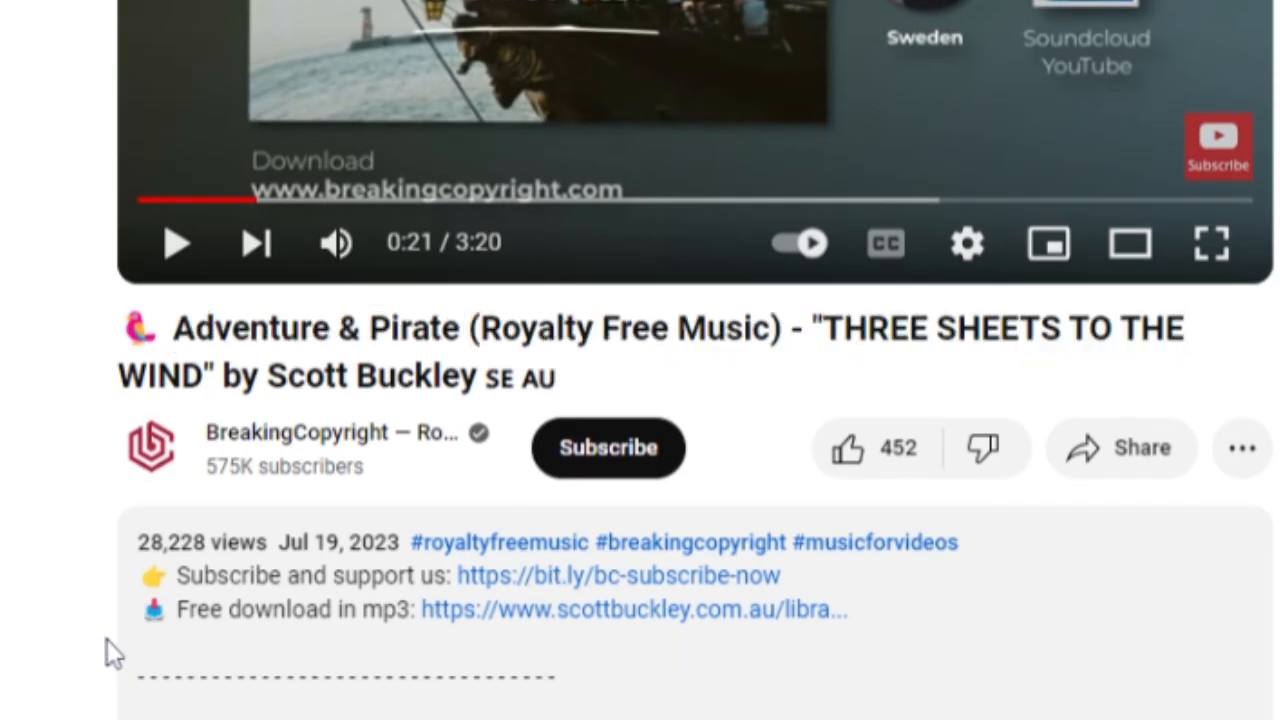
Follow the track's free MP3 download link to scottbuckley.com and locate the MP3 download and attribution format
left_click_drag(497, 609, 846, 609)
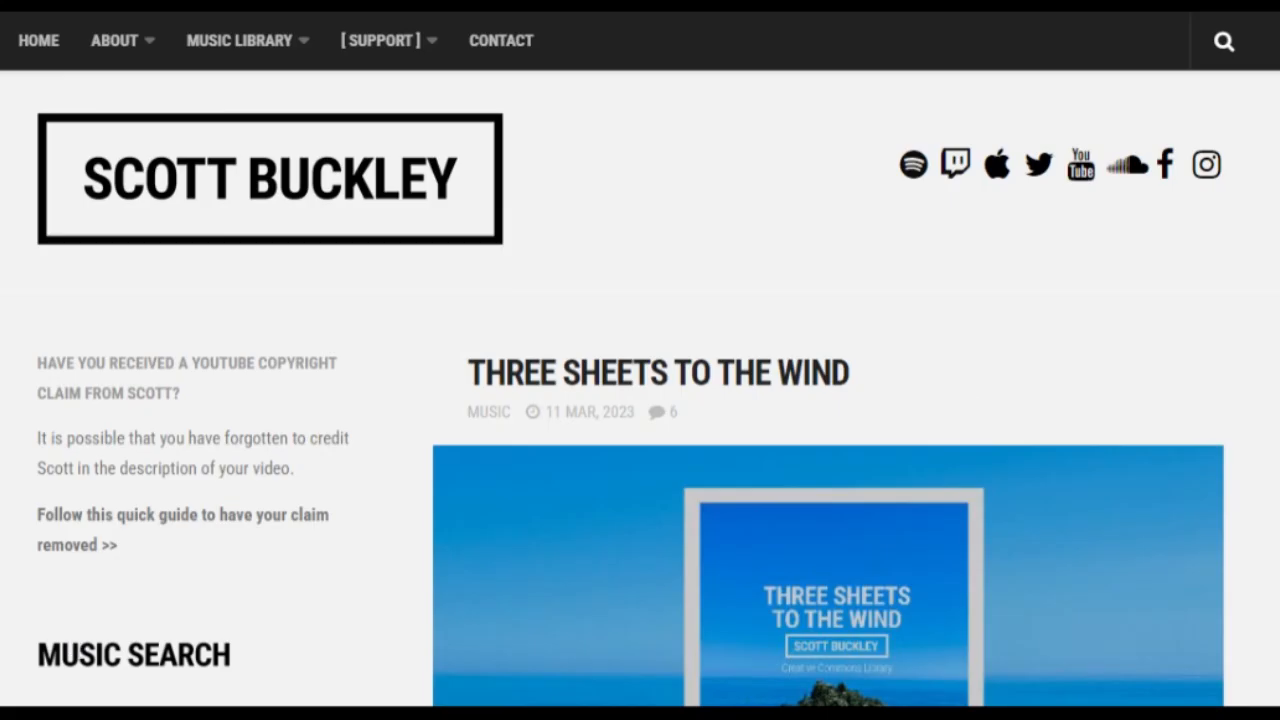
left_click_drag(469, 384, 864, 379)
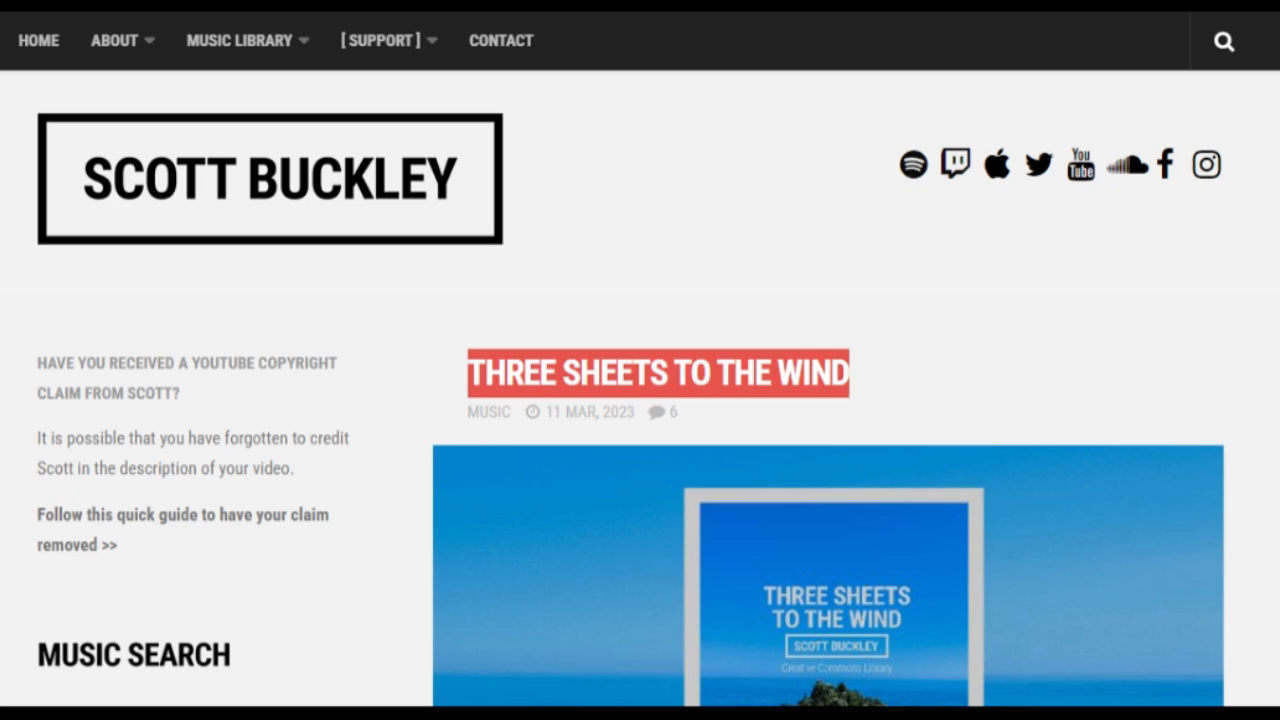
scroll(640, 400, "down", 8)
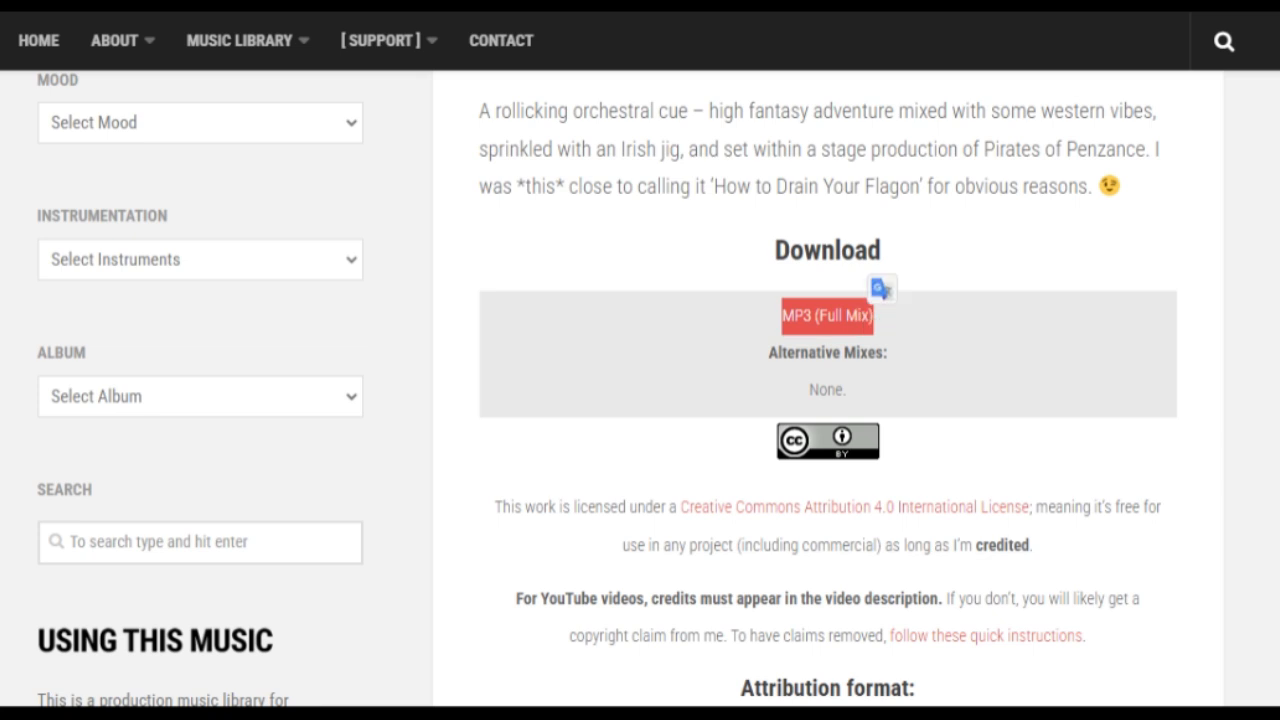
scroll(1148, 338, "down", 4)
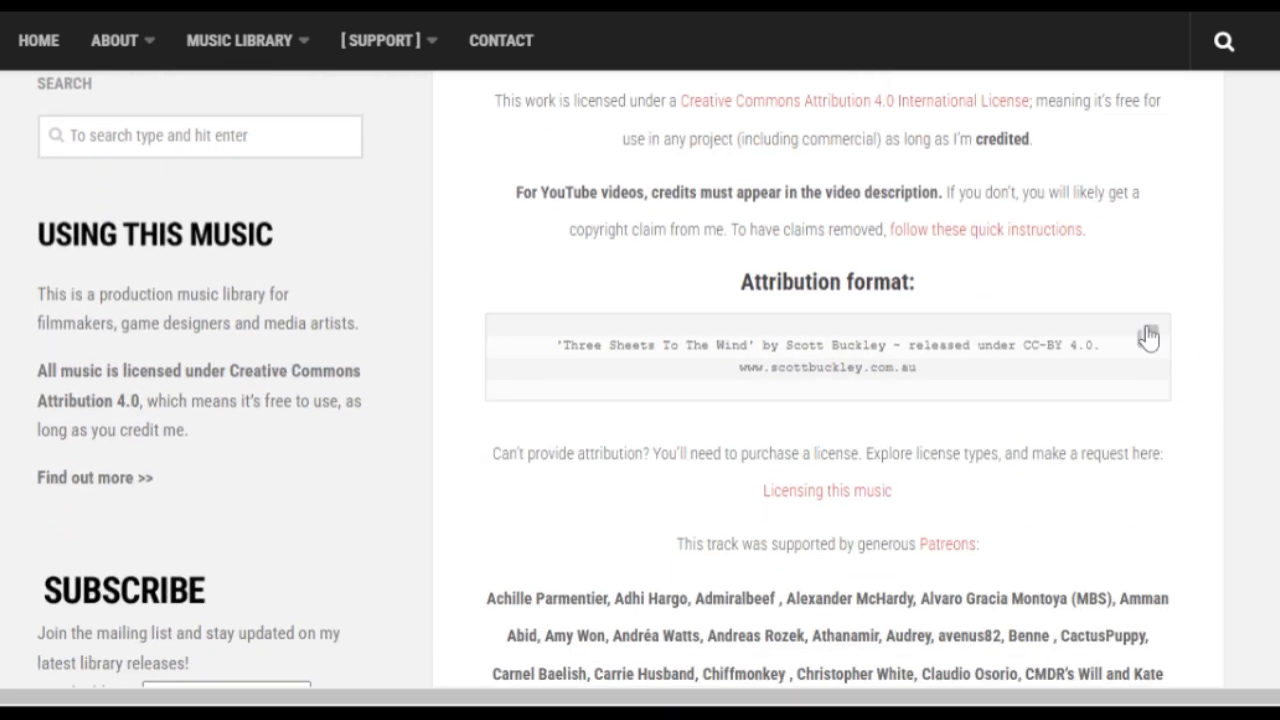
Paste the paraphrased script into the Text to Speech text box, keeping the Adam voice
left_click_drag(256, 72, 330, 85)
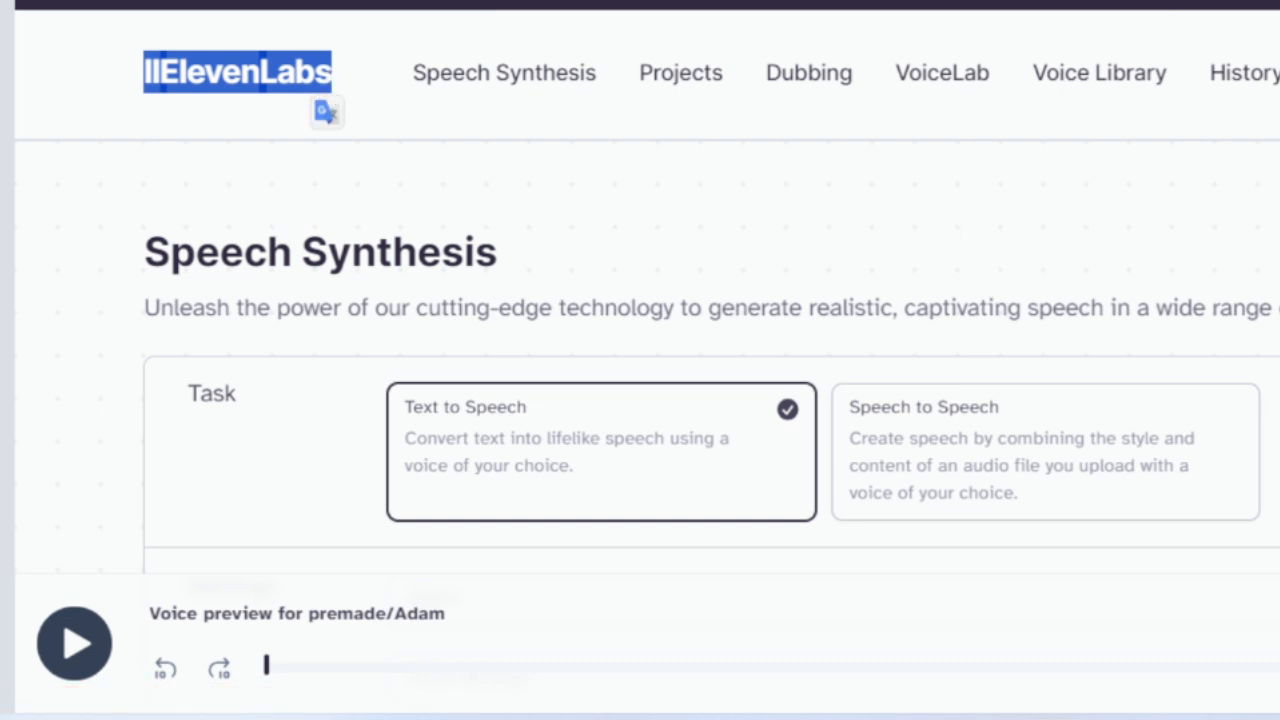
scroll(640, 300, "down", 4)
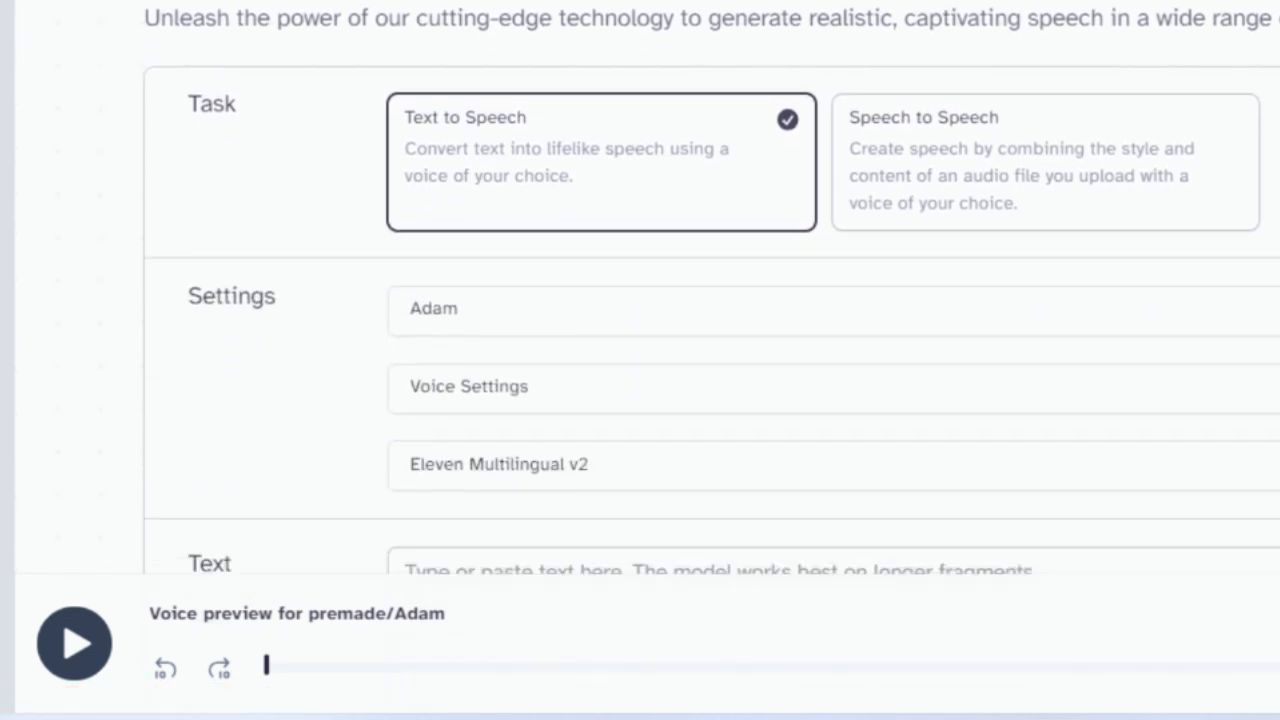
left_click(815, 263)
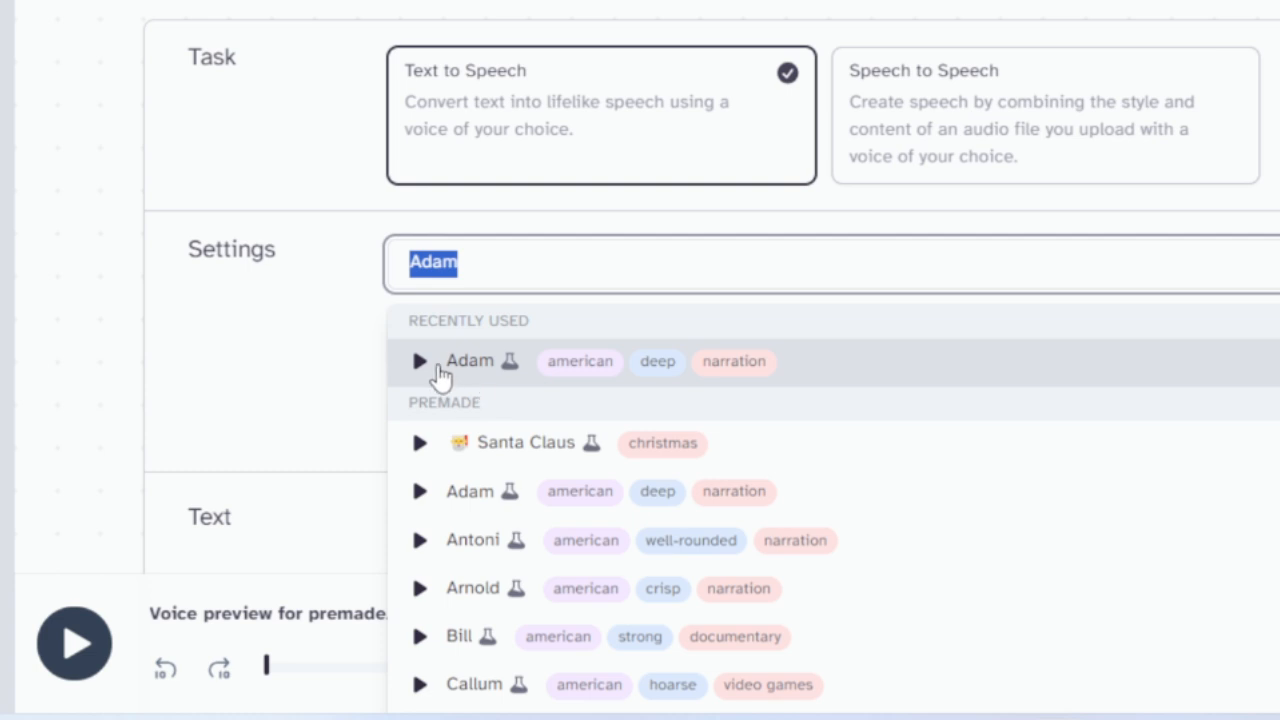
scroll(710, 360, "down", 1)
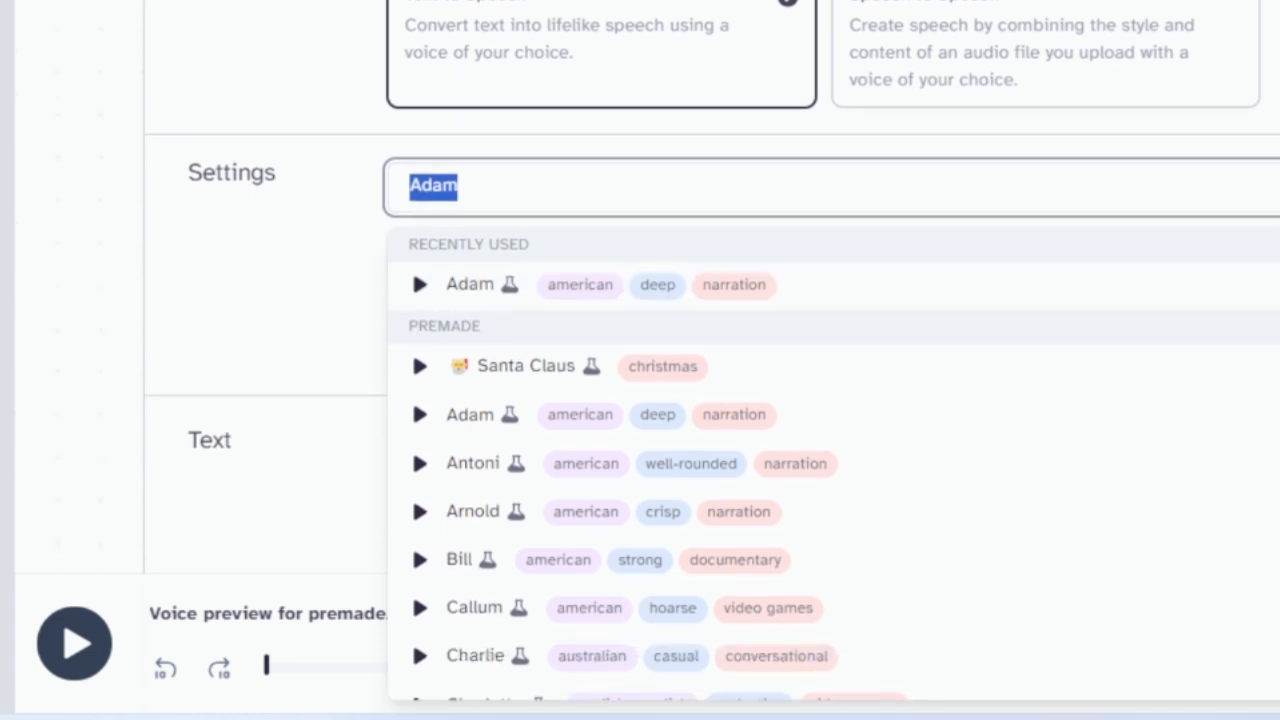
key("Escape")
scroll(710, 300, "down", 2)
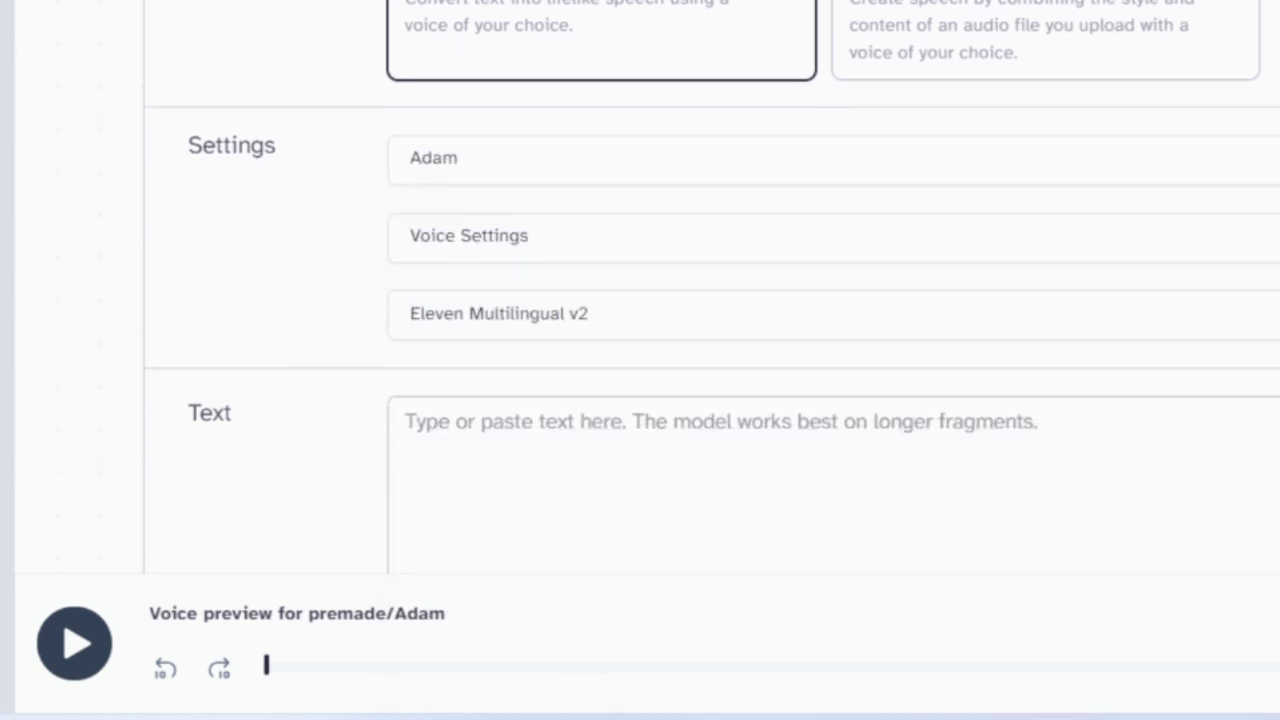
left_click(751, 369)
type("Genghis Khan employed daughter diplomacy to consolidate power in the East. He strategically married daughters to allied kings, imposing conditions such as the dismissal of existing wives. Sons-in-law were tactically placed in Mongol wars, ensuring active involvement and higher mortality rates. Daughters inherited conquered territories, becoming powerful rulers. As widowed queens, they shielded Mongol homelands, freeing Genghis Khan to expand. Widowed daughters played a crucial role in Genghis Khan's empire success.")
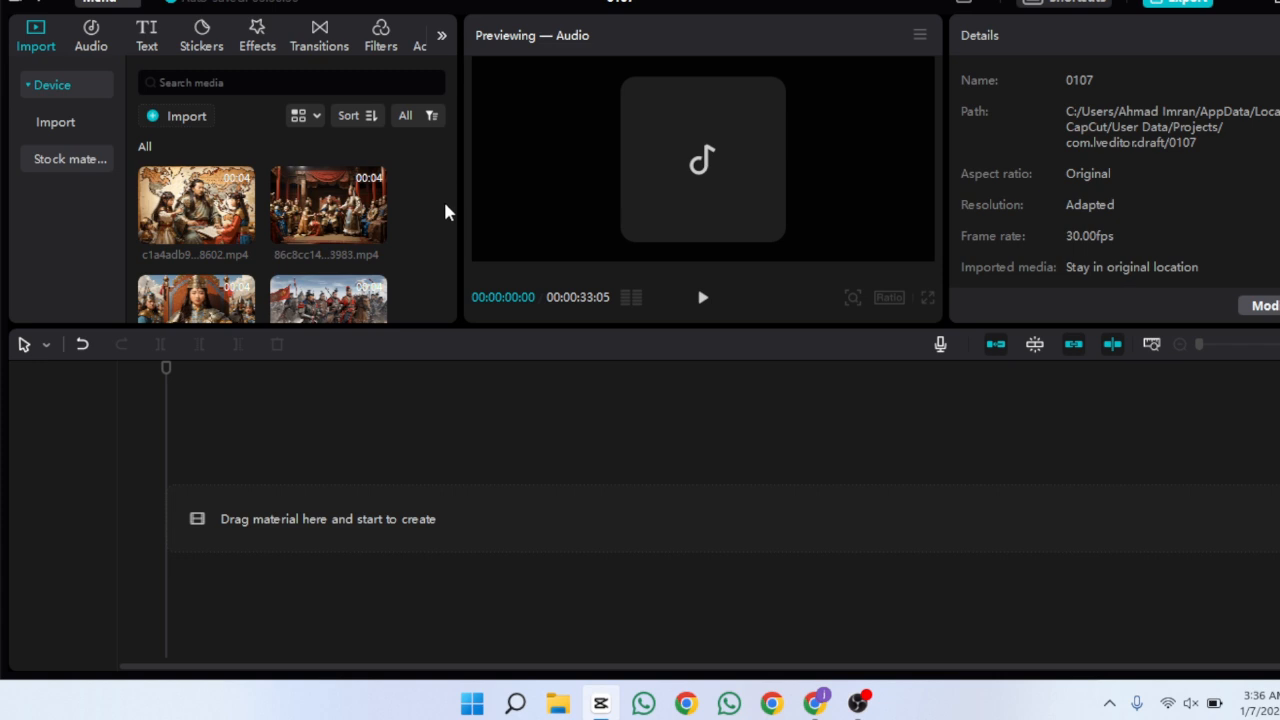
Add the Untitled.wav voiceover from the media library to the timeline's audio track
left_click_drag(450, 193, 450, 285)
left_click(243, 280)
left_click(1226, 344)
left_click_drag(426, 377, 393, 567)
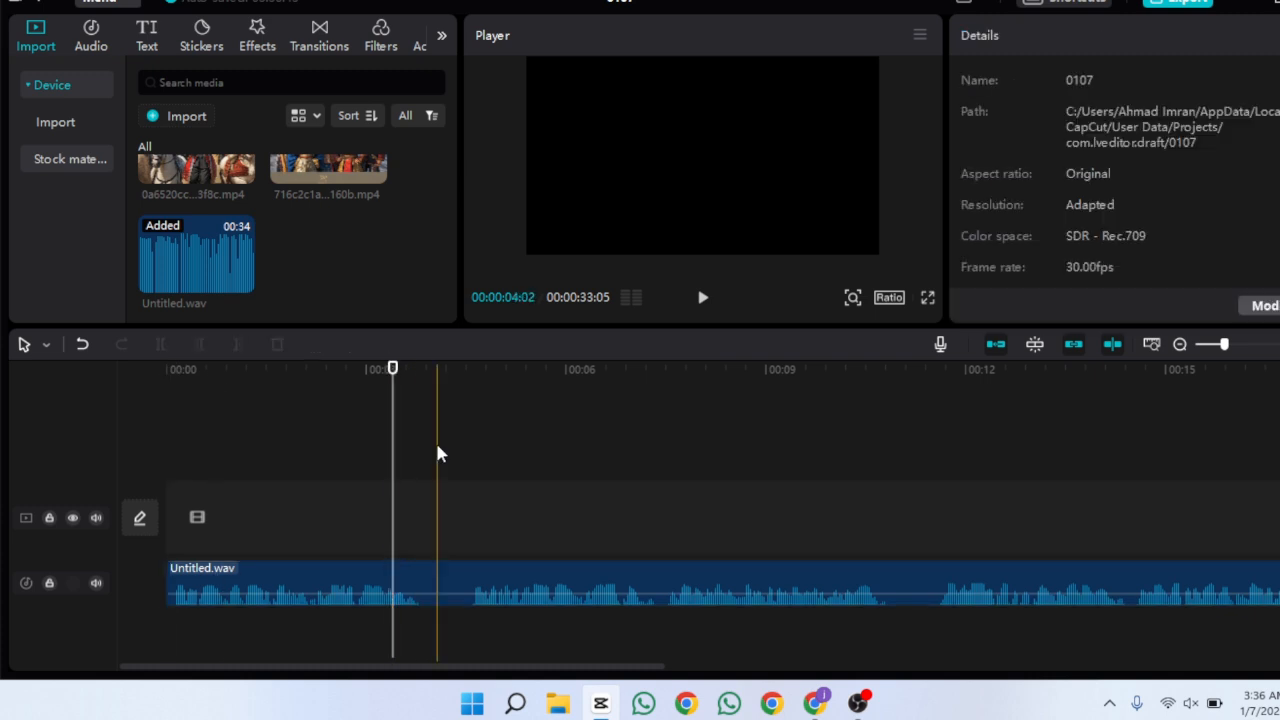
Split the voiceover at pauses, delete the silent pieces and close the gaps between the audio clips
left_click(160, 344)
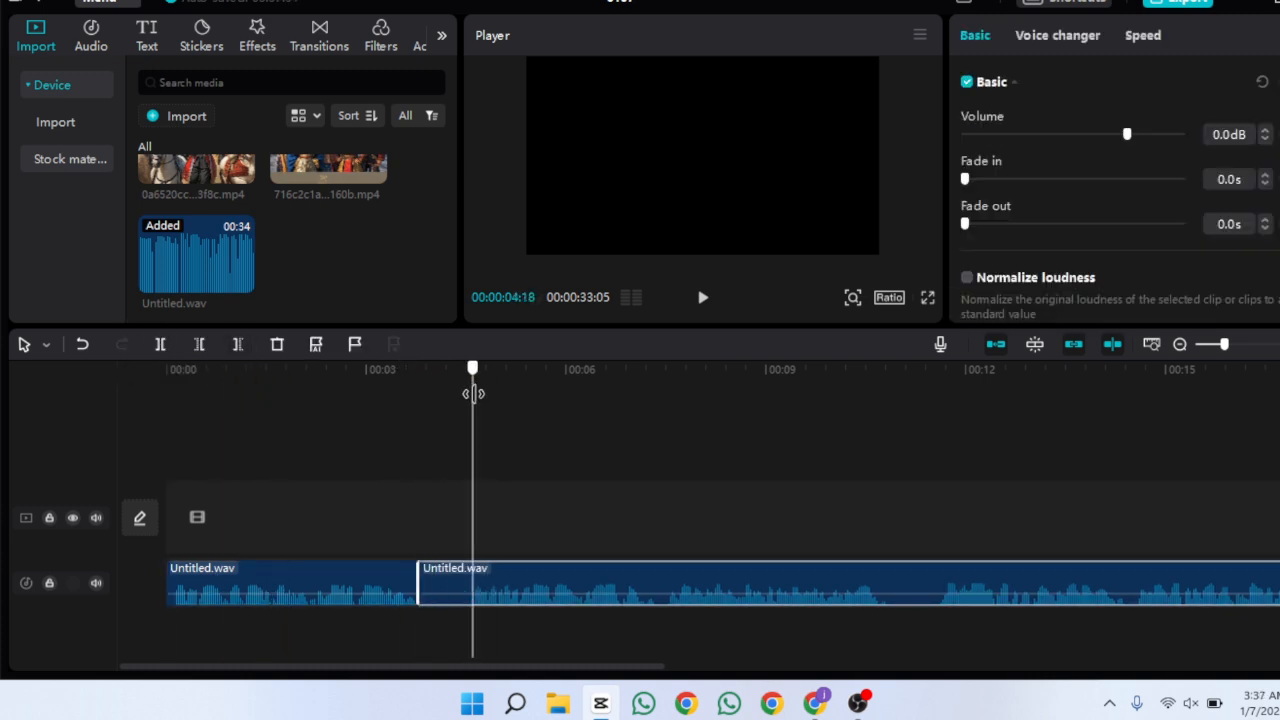
left_click(442, 585)
left_click(277, 344)
left_click(395, 585)
left_click_drag(799, 587, 752, 587)
left_click(832, 630)
left_click(587, 585)
left_click(160, 344)
mouse_move(832, 585)
left_mouse_down()
mouse_move(893, 585)
mouse_move(838, 585)
left_mouse_up()
left_click_drag(1224, 344, 1216, 344)
left_click(160, 344)
left_click_drag(767, 590, 750, 590)
left_click(885, 516)
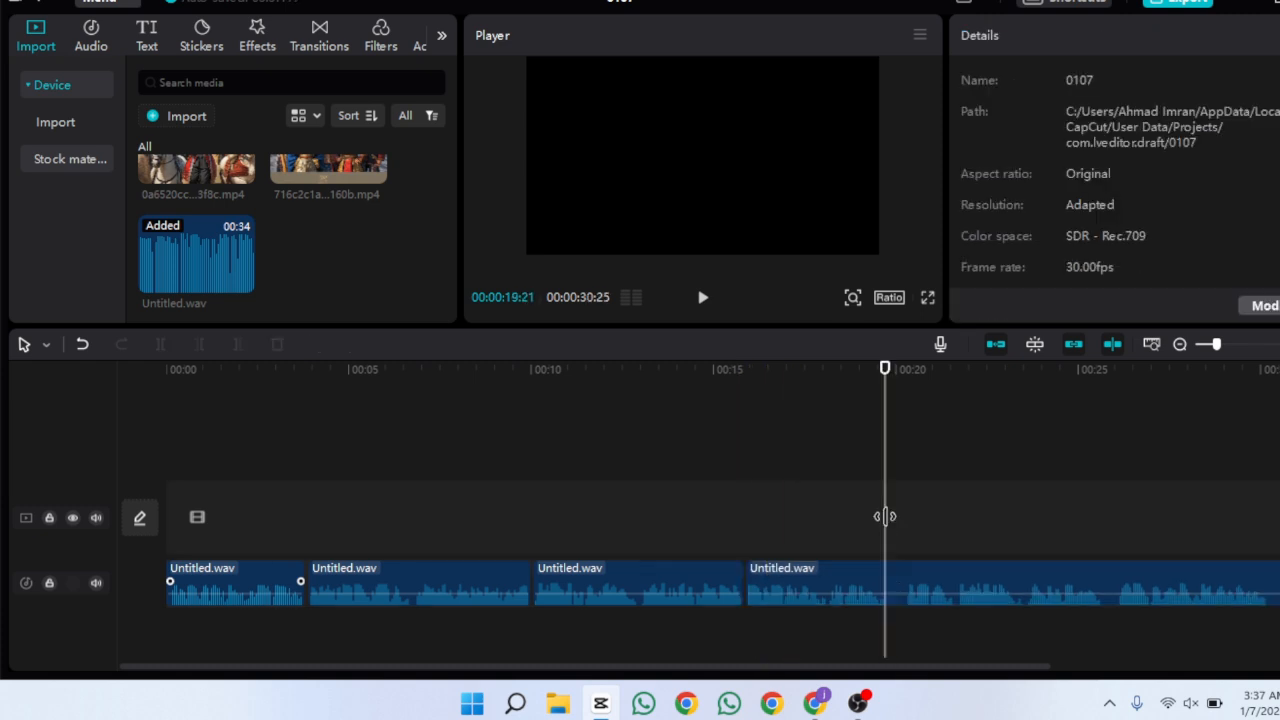
Split the voiceover near 19 seconds and trim the clip edges to tighten the remaining gaps
left_click(800, 585)
key("ctrl+b")
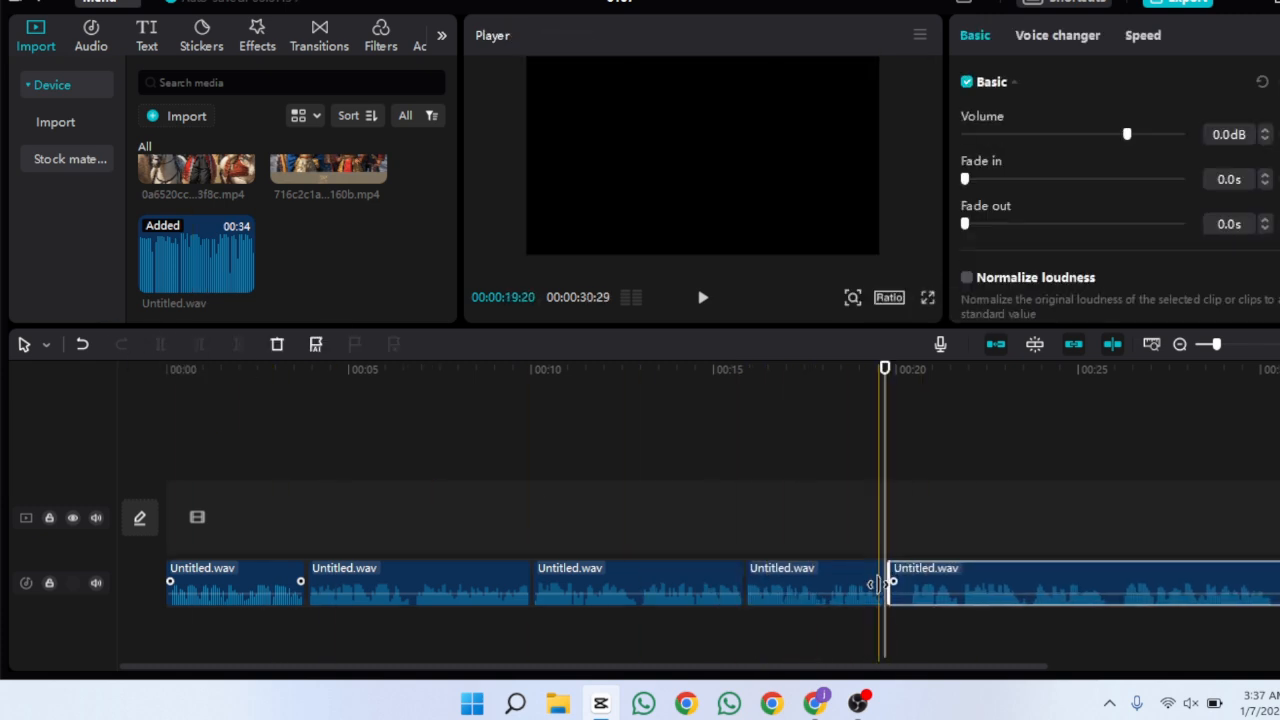
left_click_drag(914, 581, 892, 581)
left_click(738, 585)
left_click_drag(790, 583, 794, 541)
mouse_move(924, 542)
left_mouse_down()
mouse_move(912, 580)
mouse_move(905, 540)
left_mouse_up()
key("Home")
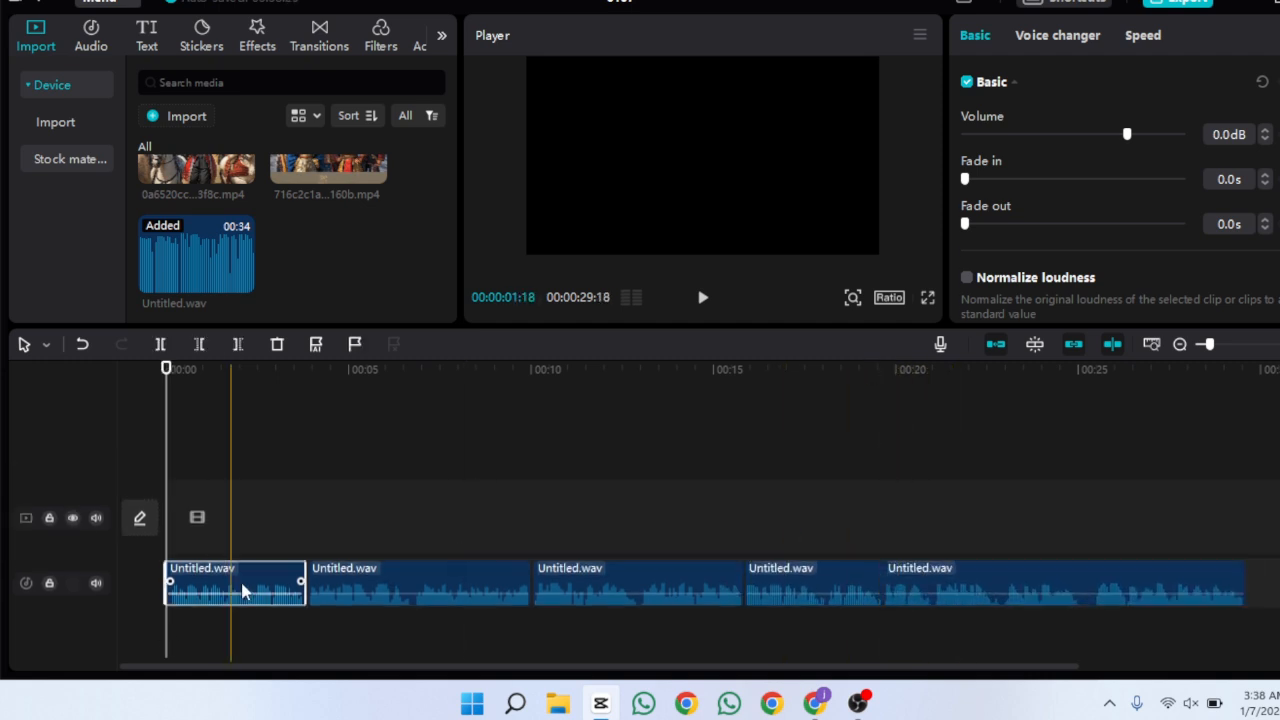
Set the project aspect ratio to 9:16
left_click(279, 491)
left_click(889, 297)
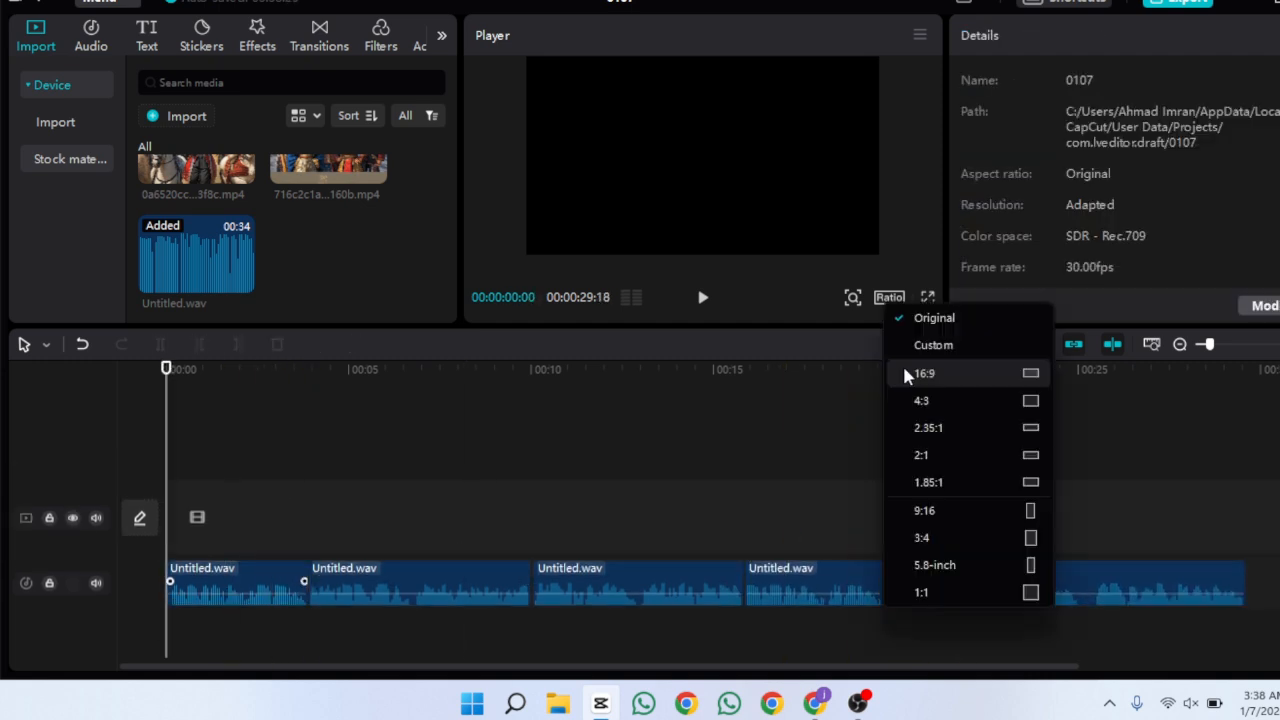
left_click(924, 511)
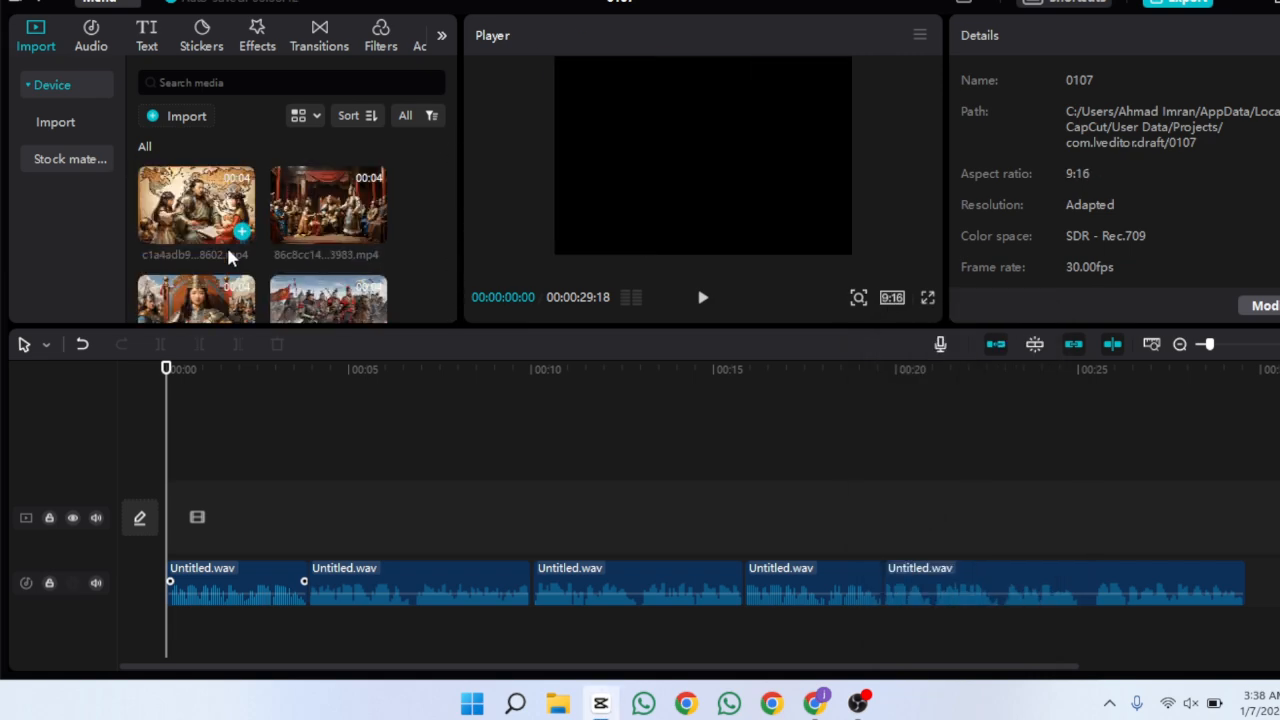
Place the eight animated image clips in order on the video track above the voiceover
left_click_drag(196, 205, 205, 515)
left_click_drag(328, 205, 318, 515)
scroll(440, 200, "down", 1)
left_click_drag(196, 205, 394, 517)
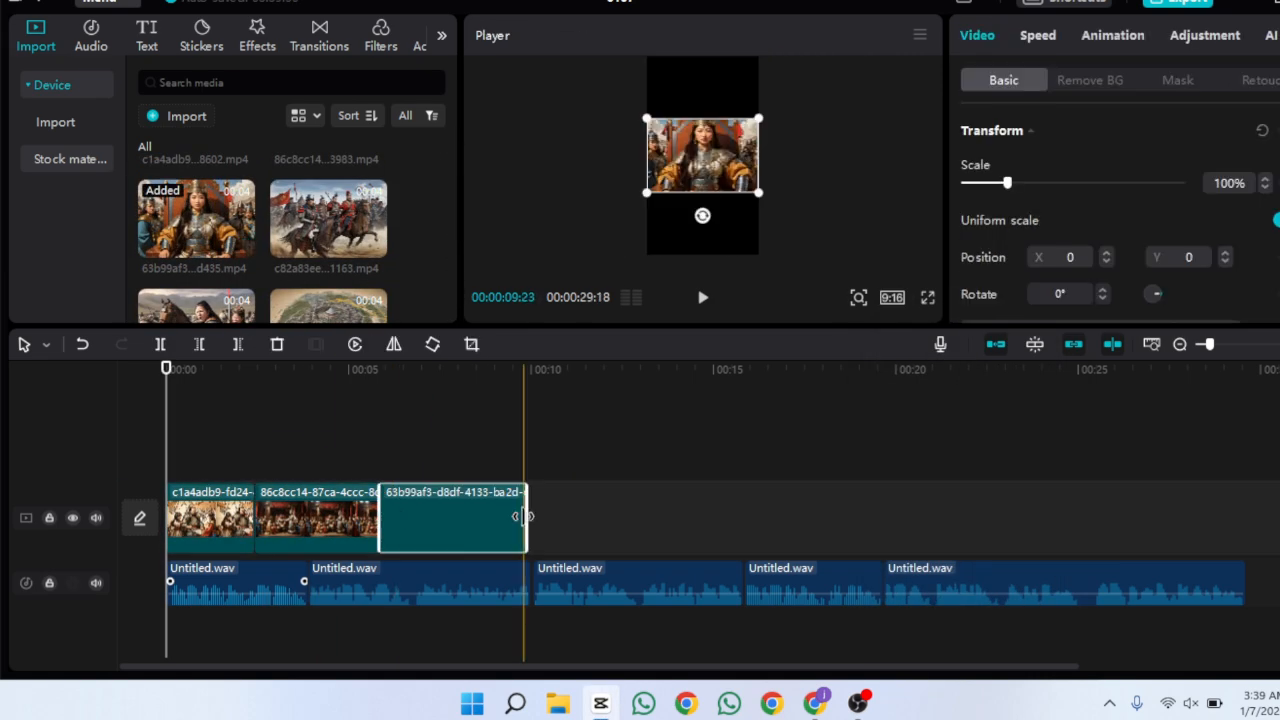
left_click_drag(528, 517, 507, 517)
left_click_drag(360, 208, 642, 515)
scroll(446, 207, "down", 1)
left_click_drag(196, 205, 700, 515)
left_click_drag(328, 205, 835, 515)
scroll(440, 205, "down", 1)
left_click_drag(196, 205, 965, 515)
left_click_drag(328, 205, 1110, 515)
Scale up each video clip in the player so it fills the vertical 9:16 frame
left_click(210, 518)
left_click_drag(759, 193, 811, 331)
left_click(317, 450)
left_click(317, 518)
left_click(439, 518)
left_click_drag(759, 118, 854, 109)
left_click(569, 409)
left_click(573, 518)
left_click_drag(759, 193, 831, 382)
left_click(740, 518)
left_click(869, 518)
left_click(1000, 518)
left_click(1148, 518)
left_click_drag(759, 193, 850, 255)
left_click_drag(706, 186, 720, 194)
left_click_drag(1148, 369, 168, 482)
Apply the Zoom Out in-animation to the first clip and preview it
left_click(210, 518)
left_click(1112, 35)
left_click(1218, 143)
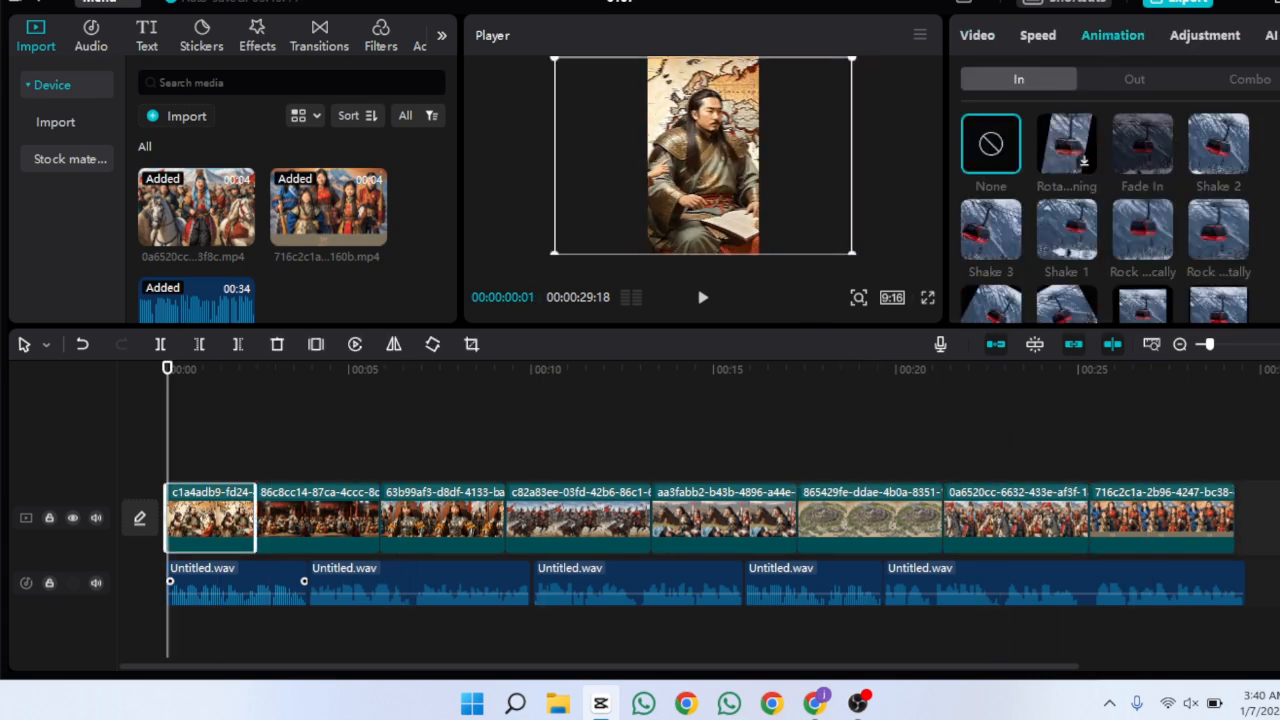
scroll(1210, 125, "down", 5)
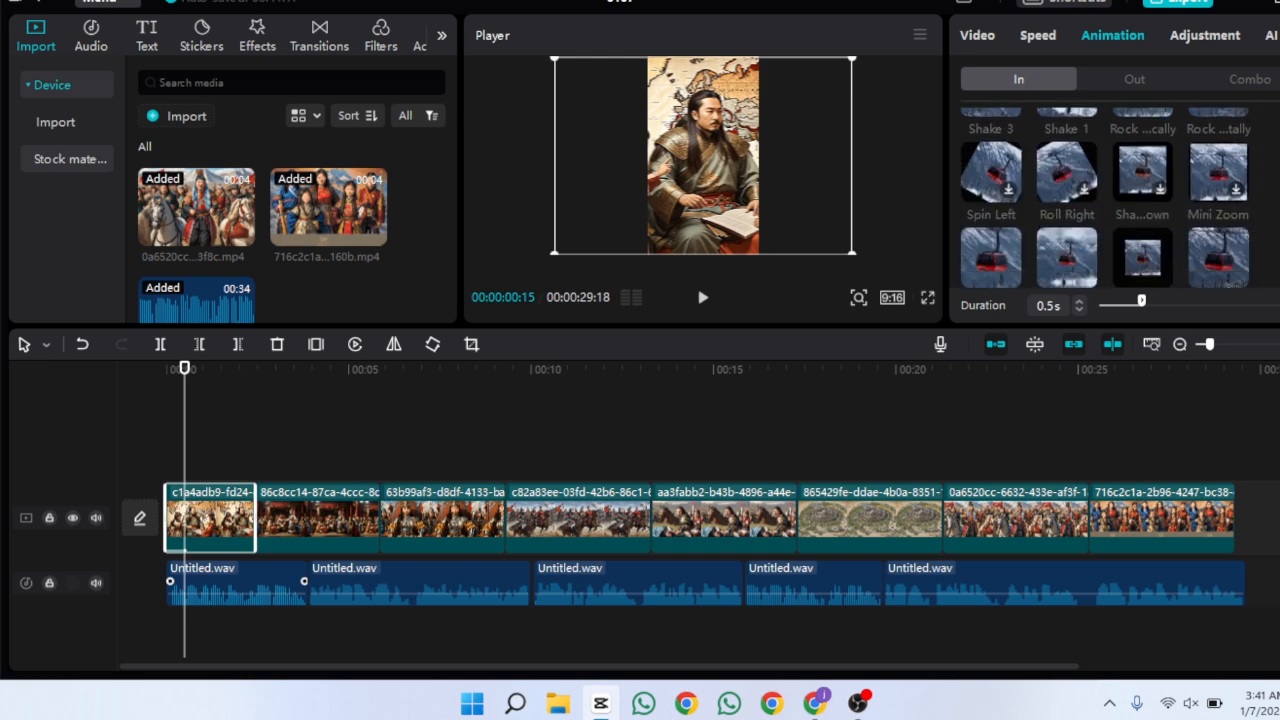
left_click(1210, 125)
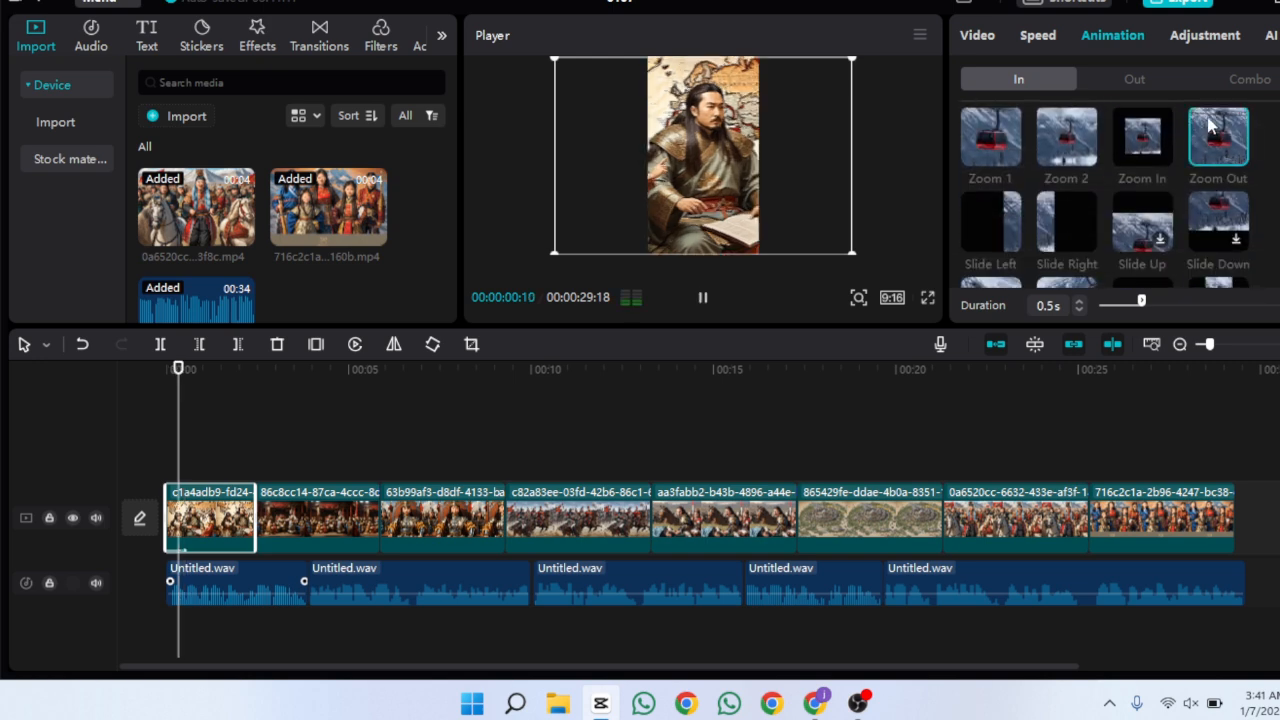
left_click_drag(195, 373, 160, 382)
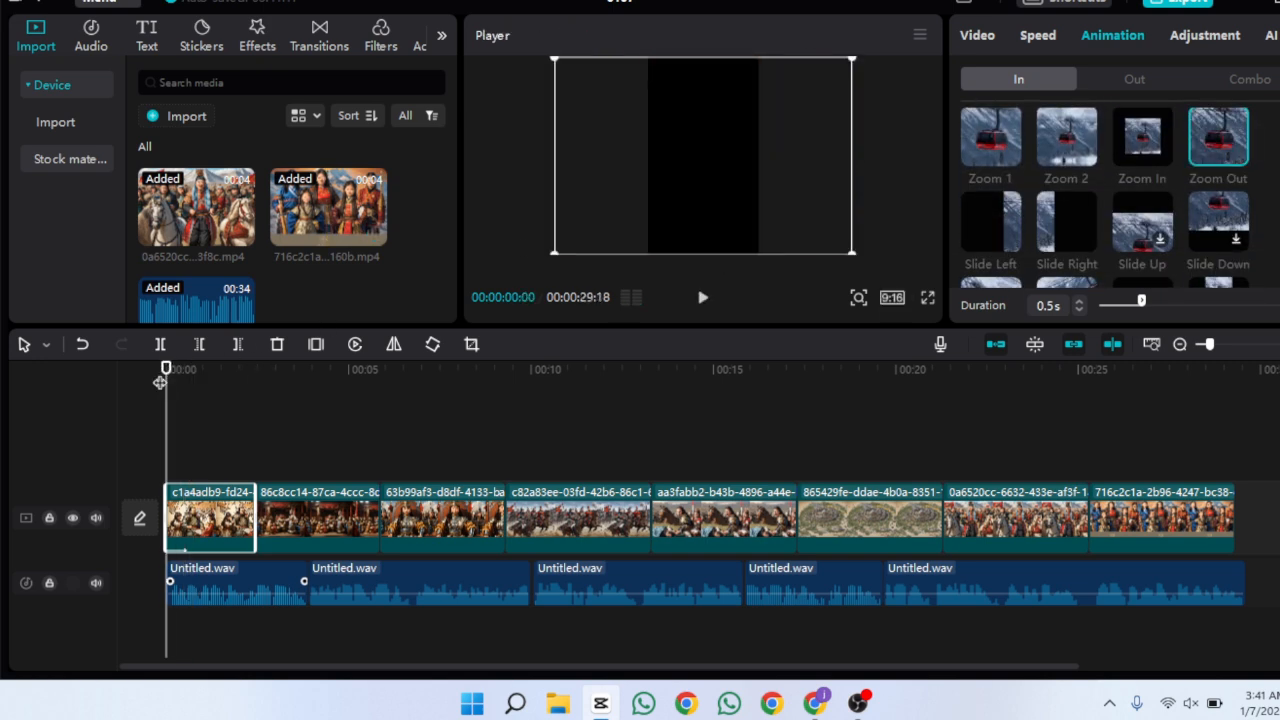
left_click(706, 298)
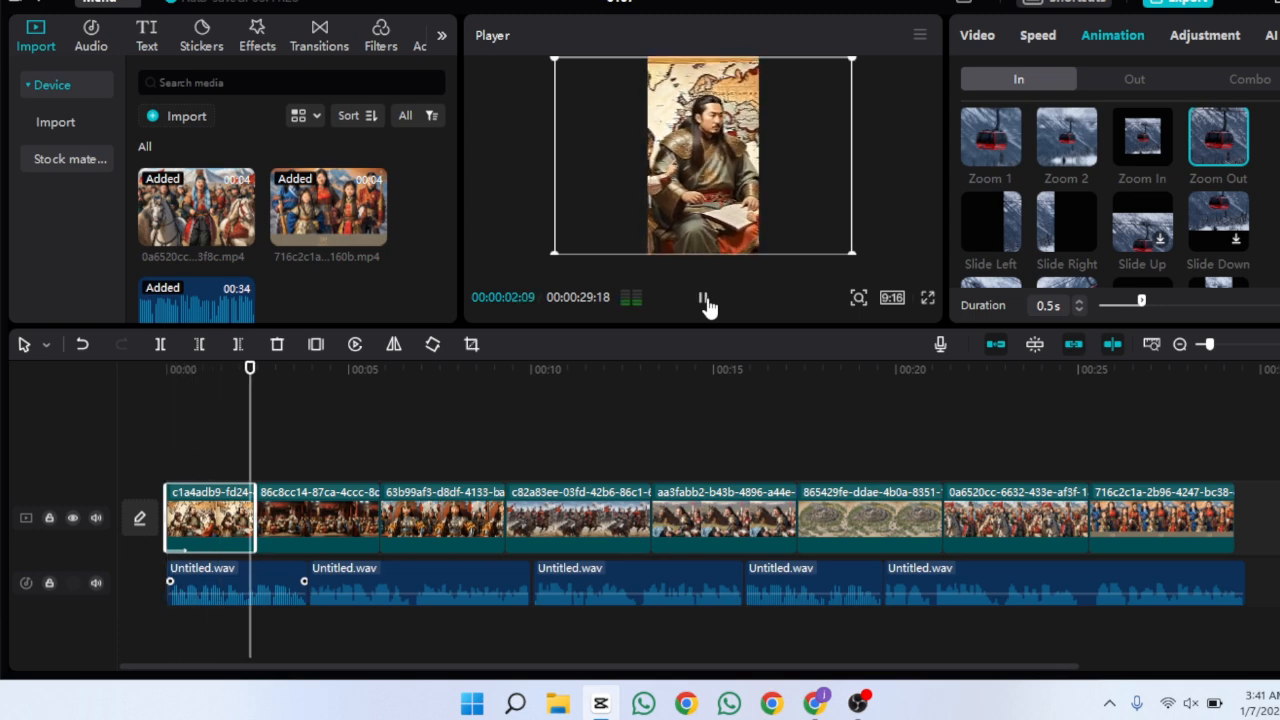
Add the Left transition between the first and second clips and preview it
left_click_drag(282, 381, 260, 383)
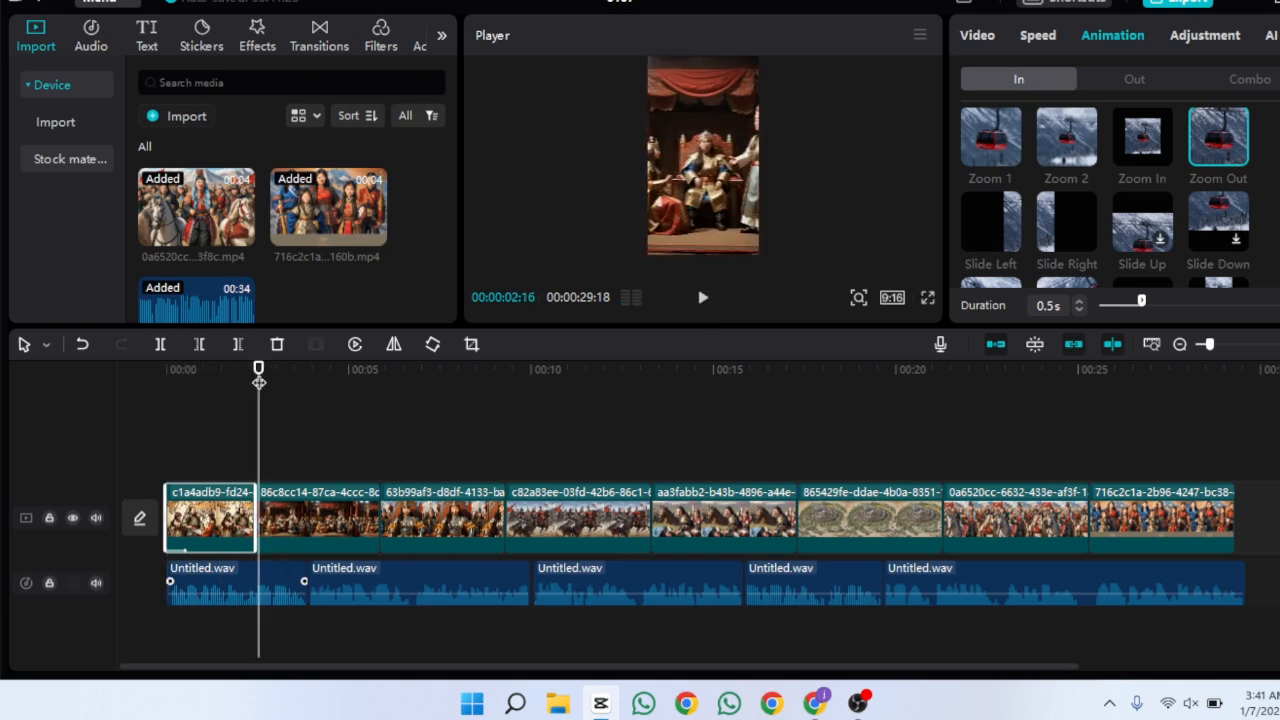
left_click(326, 34)
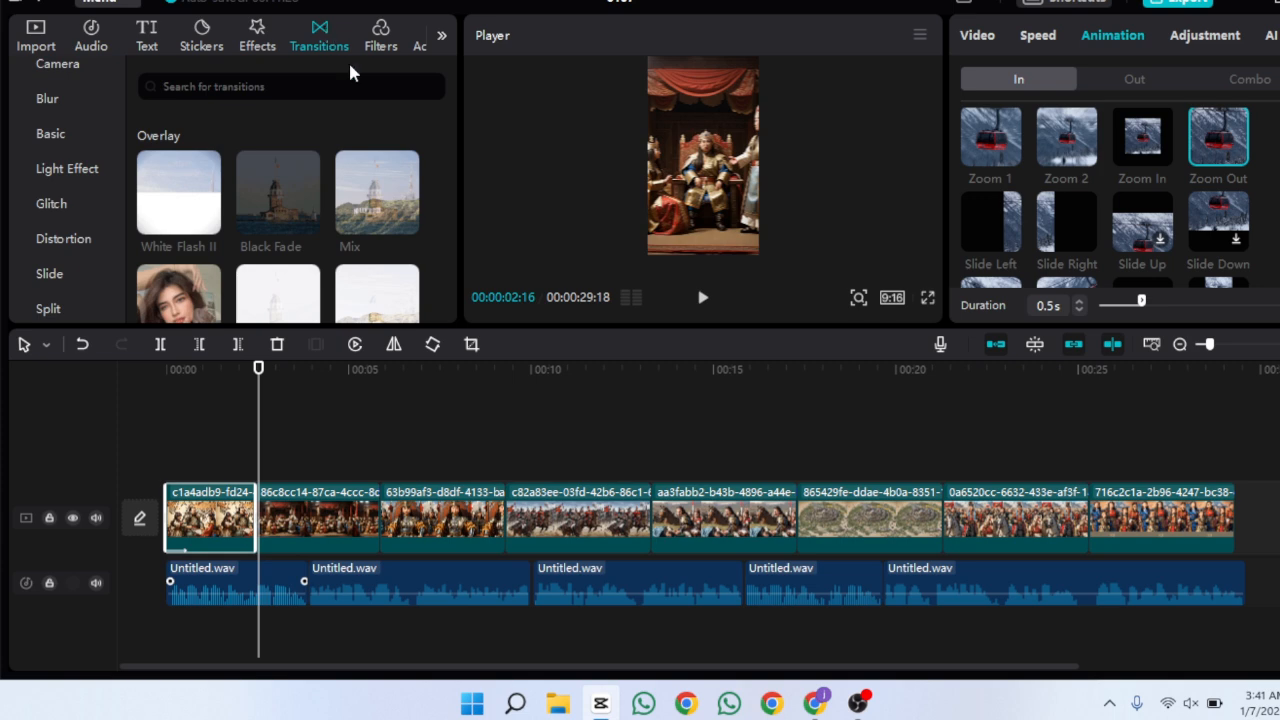
left_click_drag(455, 122, 465, 192)
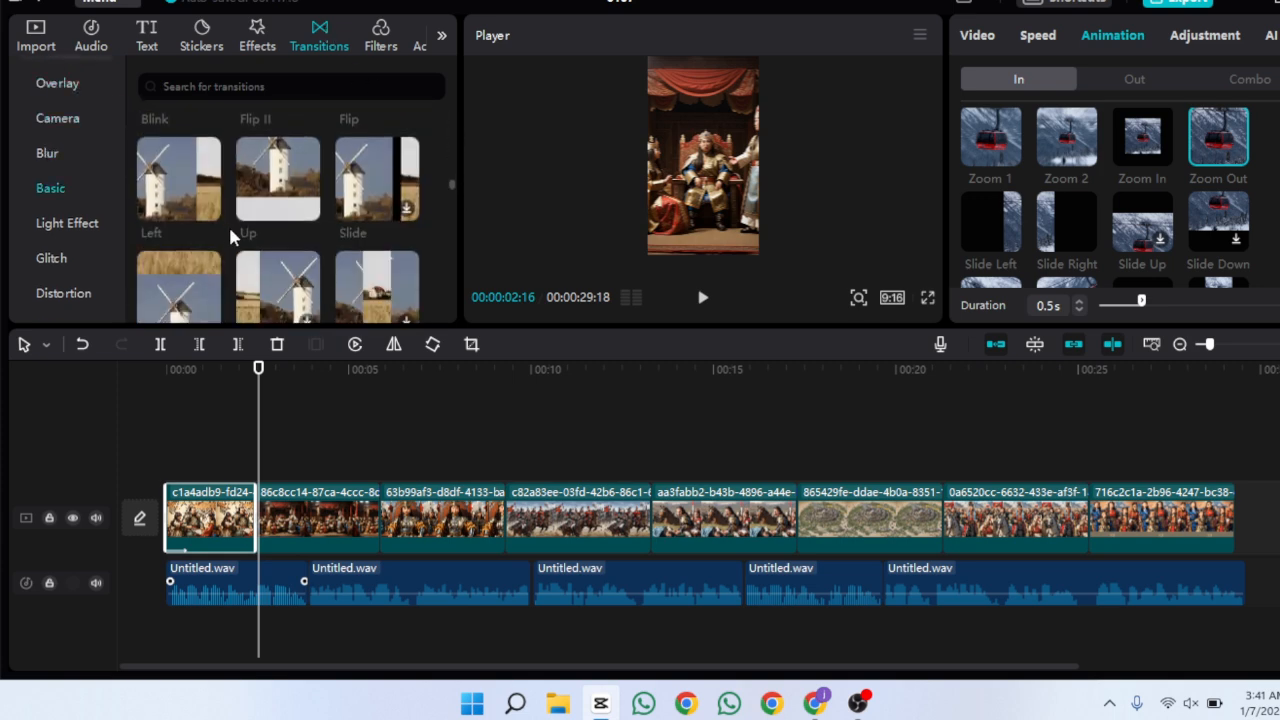
left_click(205, 205)
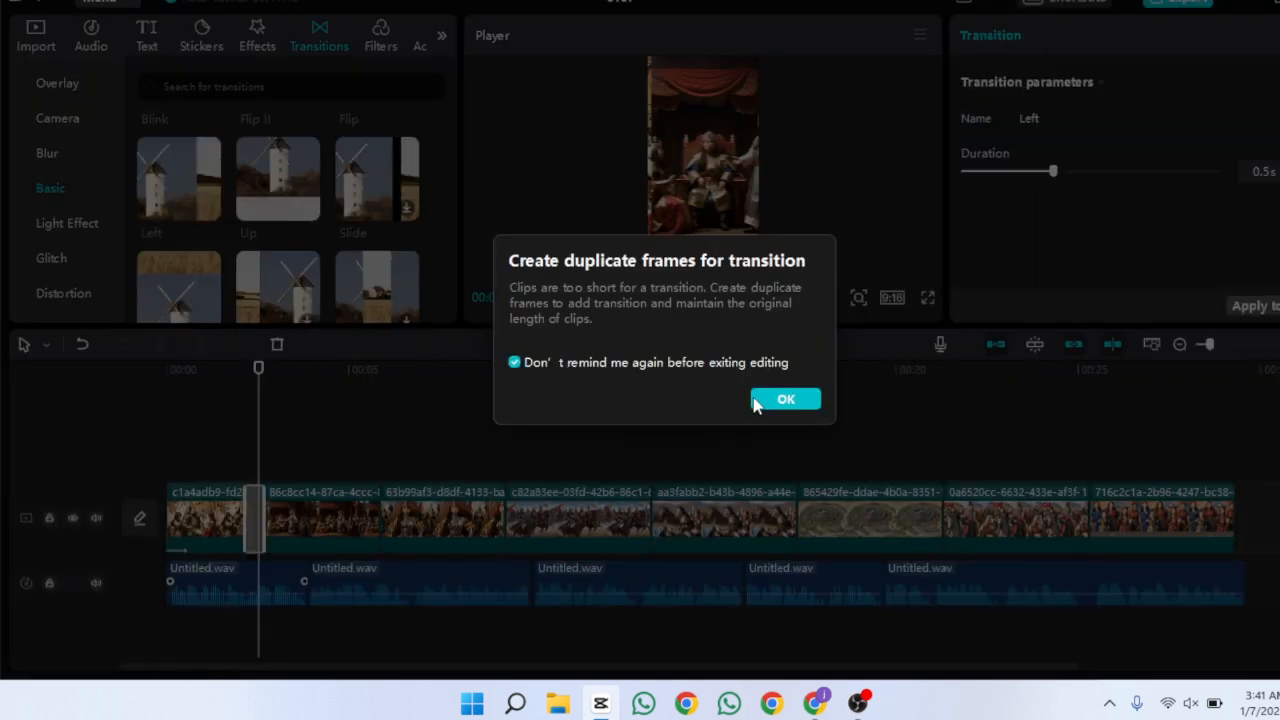
left_click(785, 400)
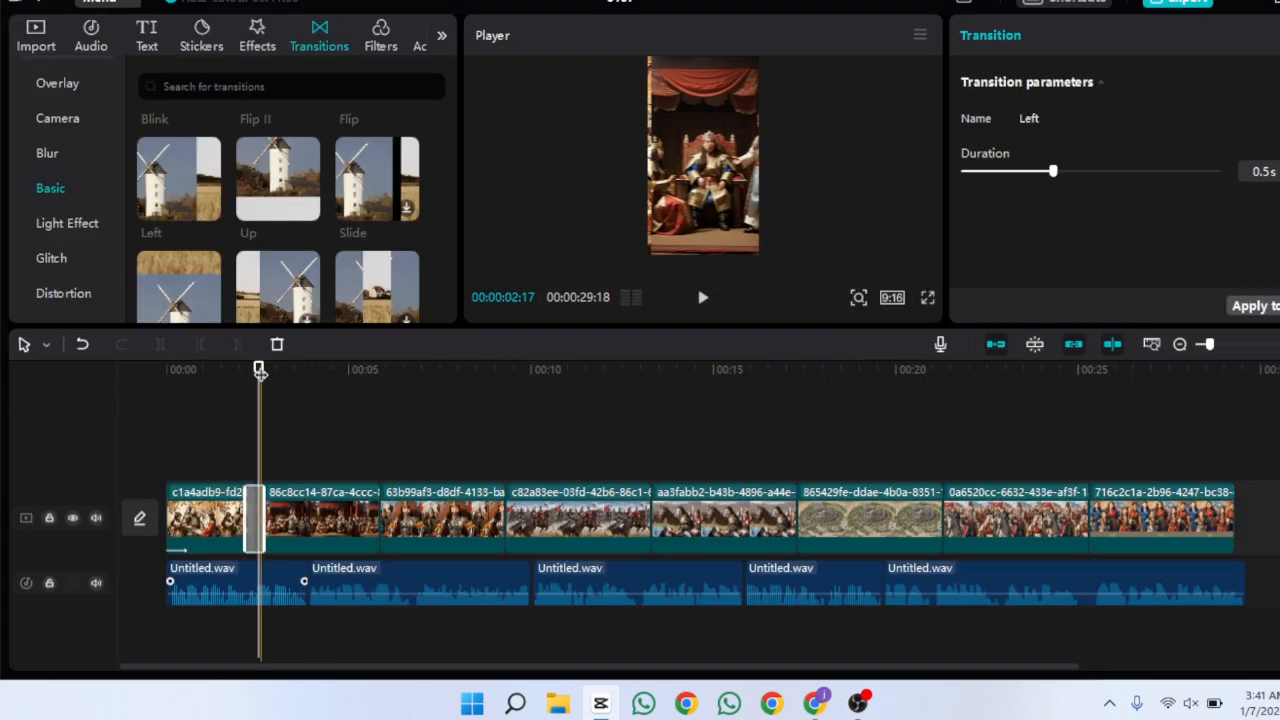
left_click(155, 418)
left_click(705, 300)
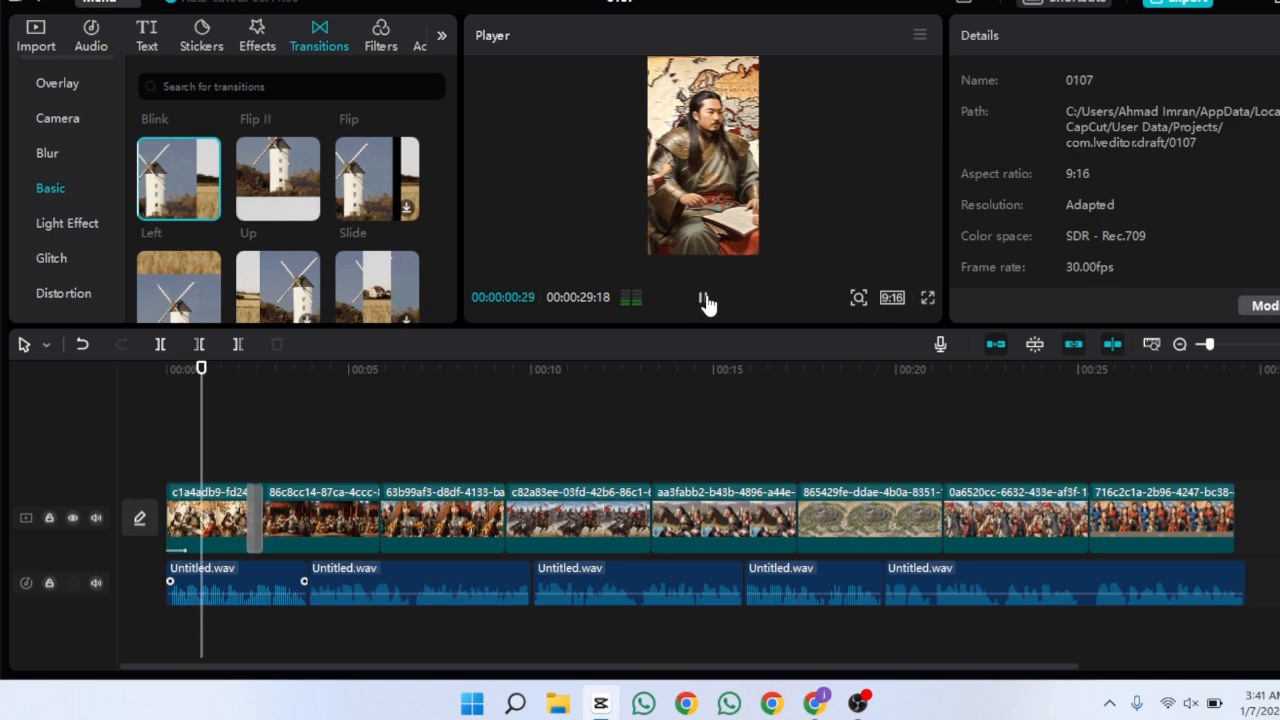
left_click(704, 299)
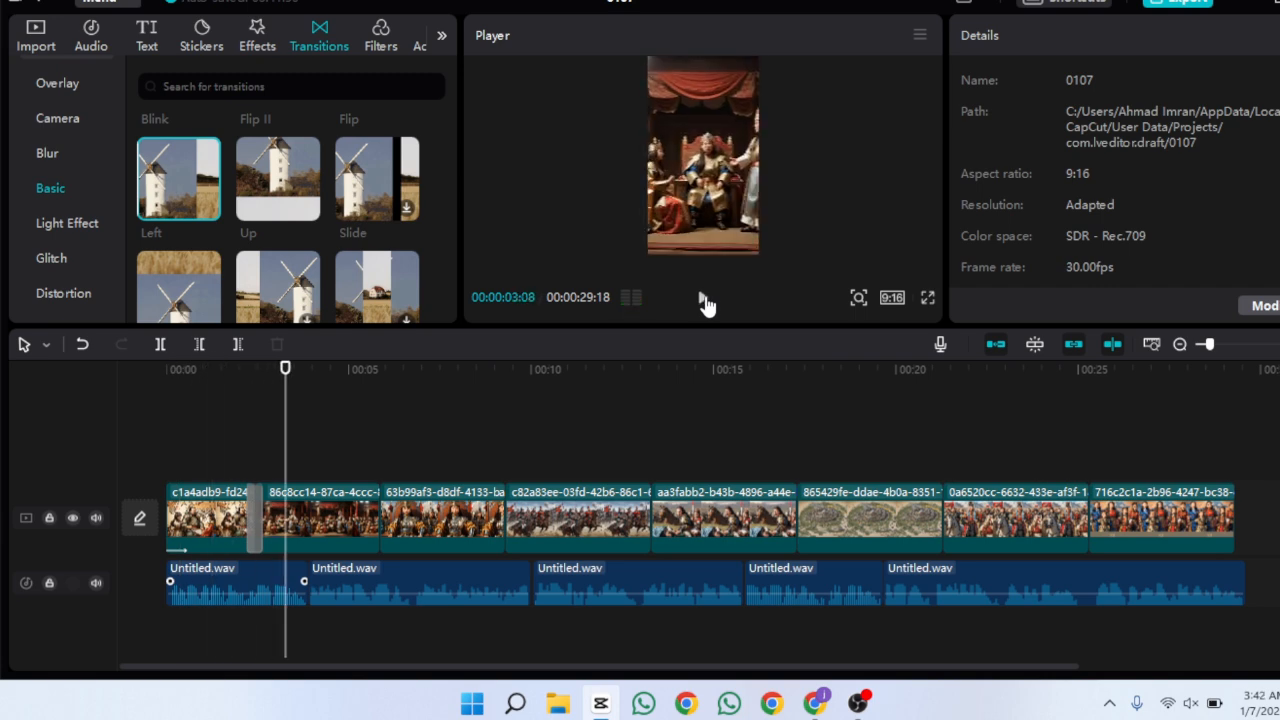
Apply the Pendulum 1 combo animation to the second clip and preview it
left_click(355, 535)
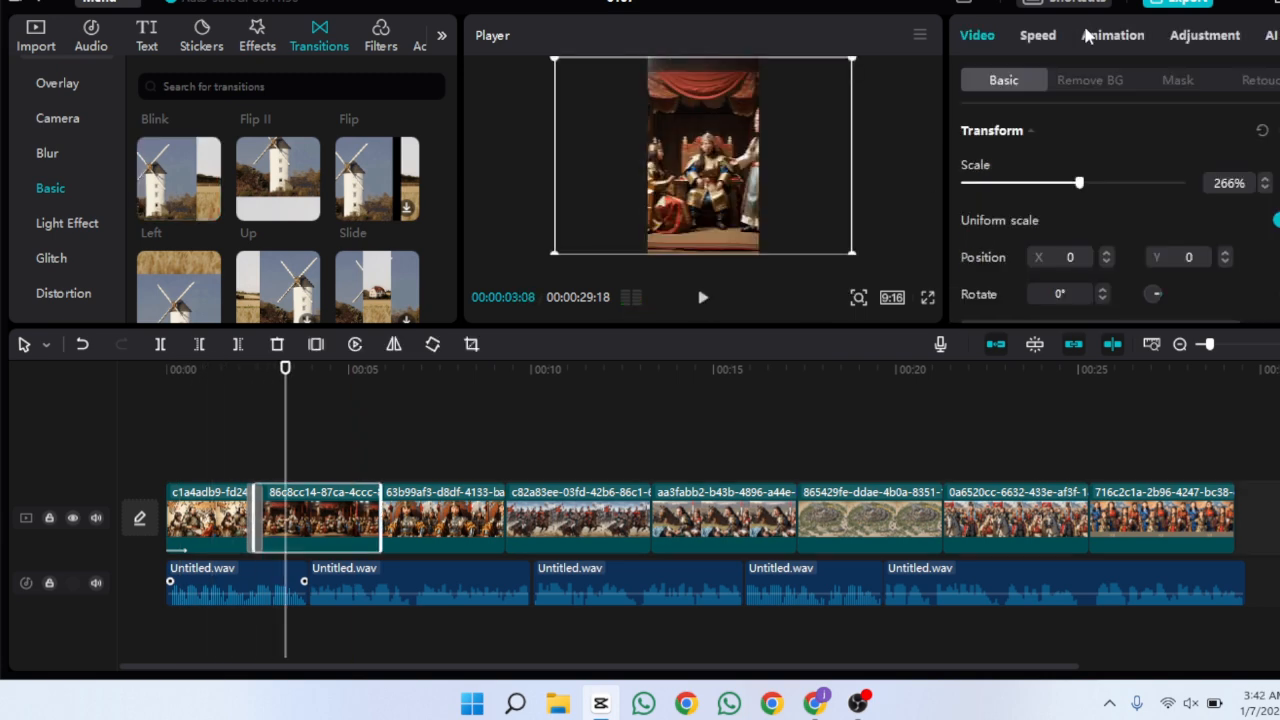
left_click(1090, 36)
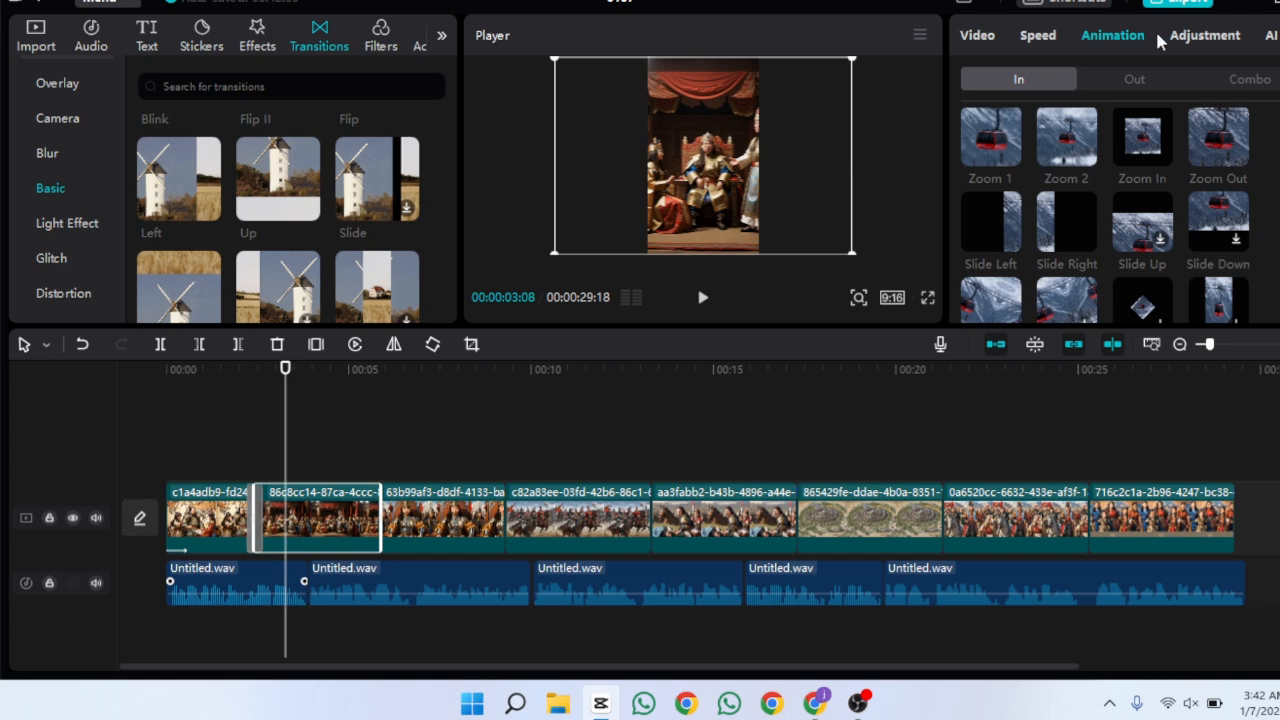
left_click(1237, 80)
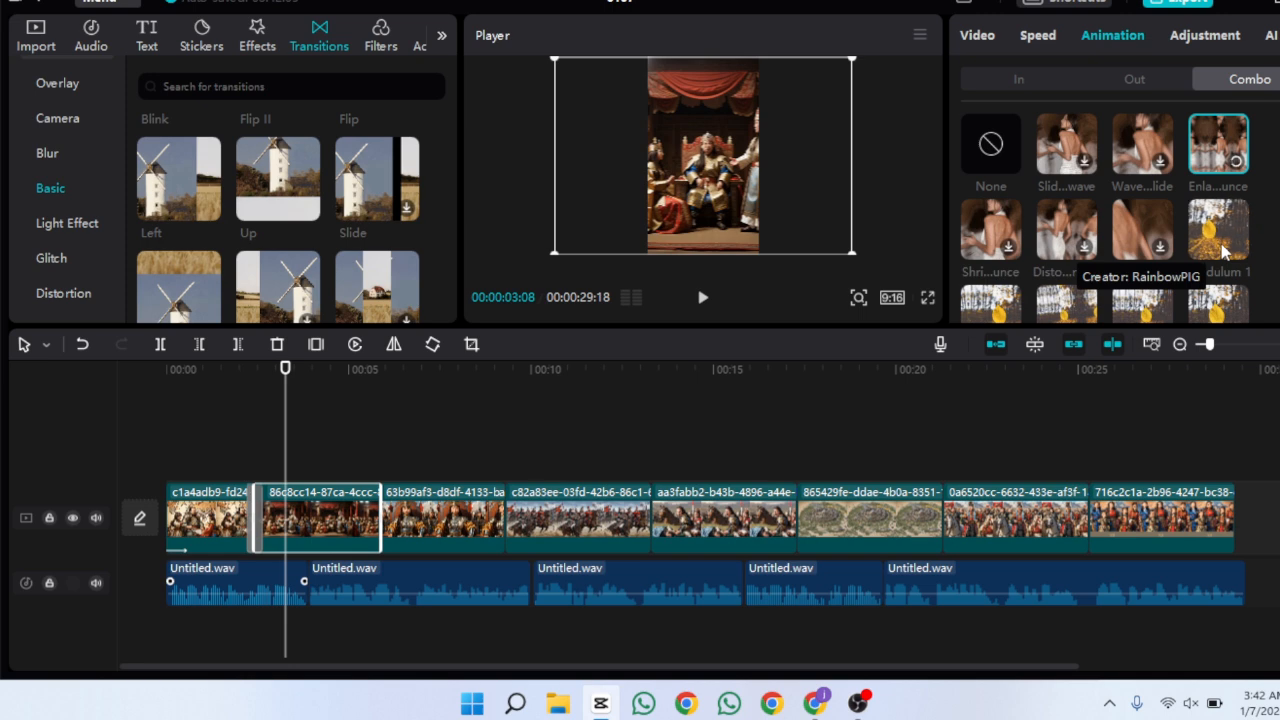
left_click(1222, 250)
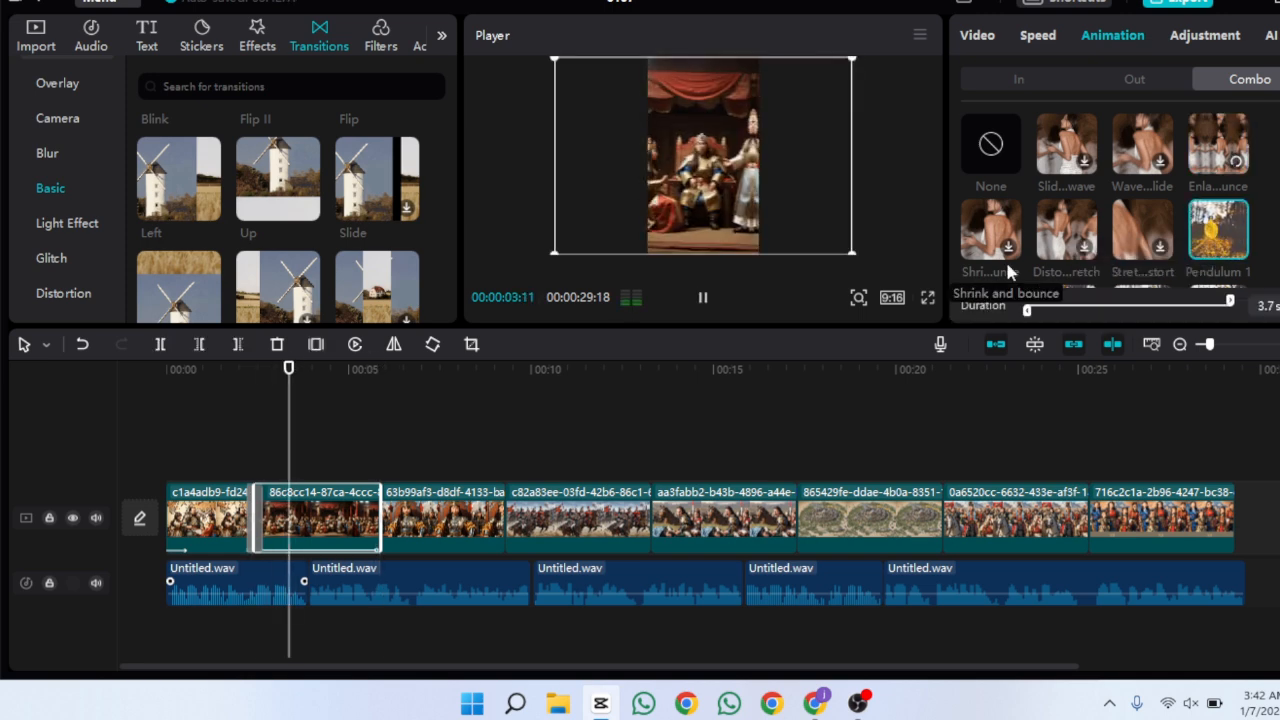
left_click(706, 306)
Add the Left transition between the second and third clips and preview it
left_click(207, 208)
left_click(252, 430)
left_click(704, 304)
left_click(704, 304)
Apply the Distort Right combo animation to the third clip
left_click(445, 520)
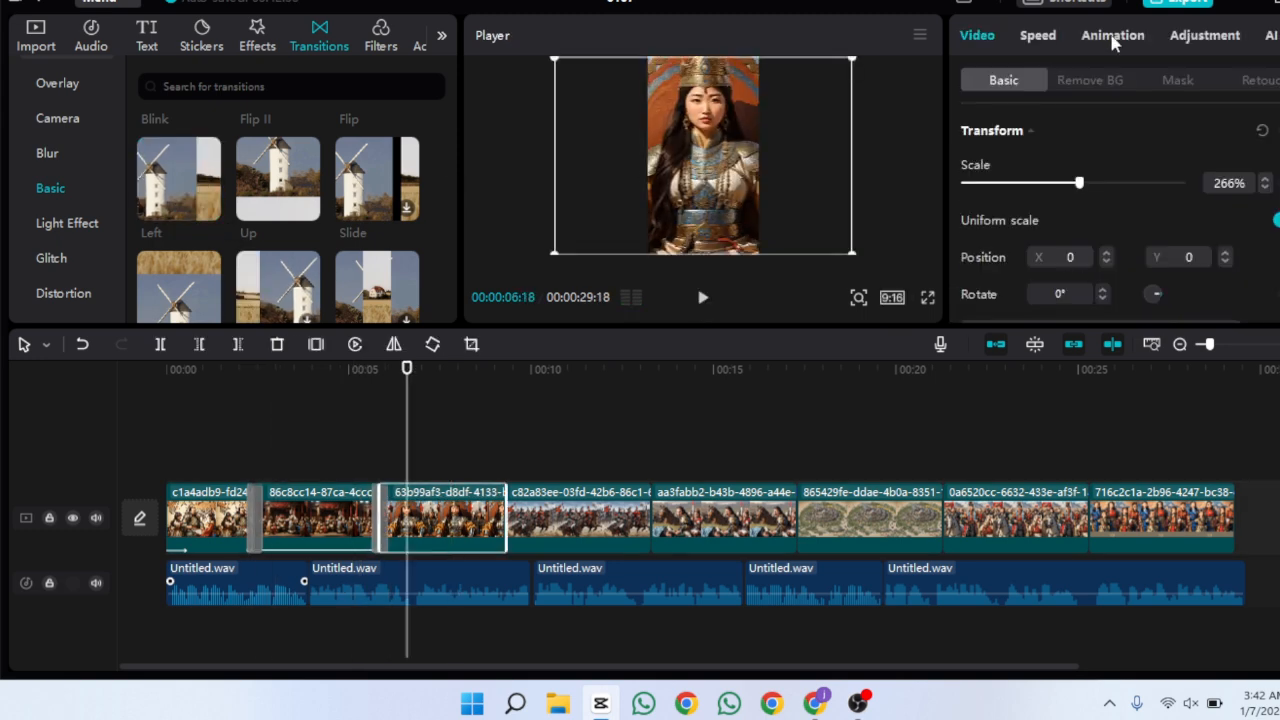
left_click(1130, 42)
scroll(1104, 215, "down", 2)
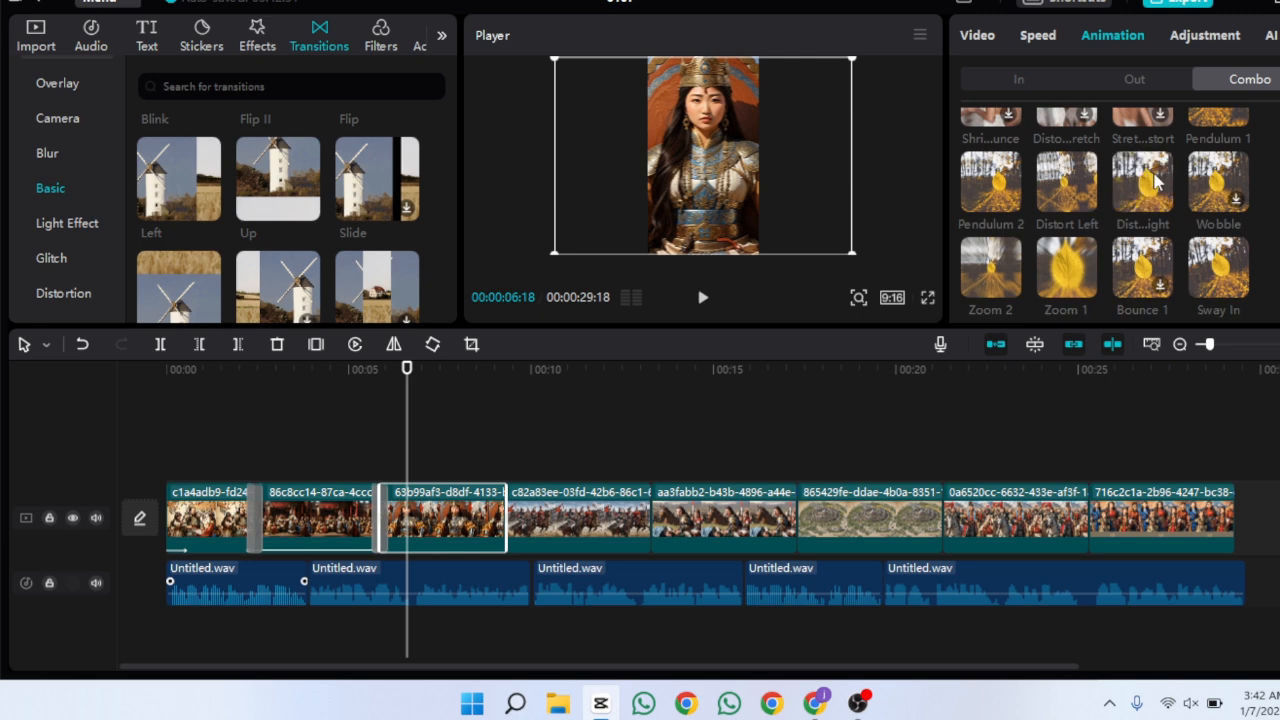
left_click(1150, 180)
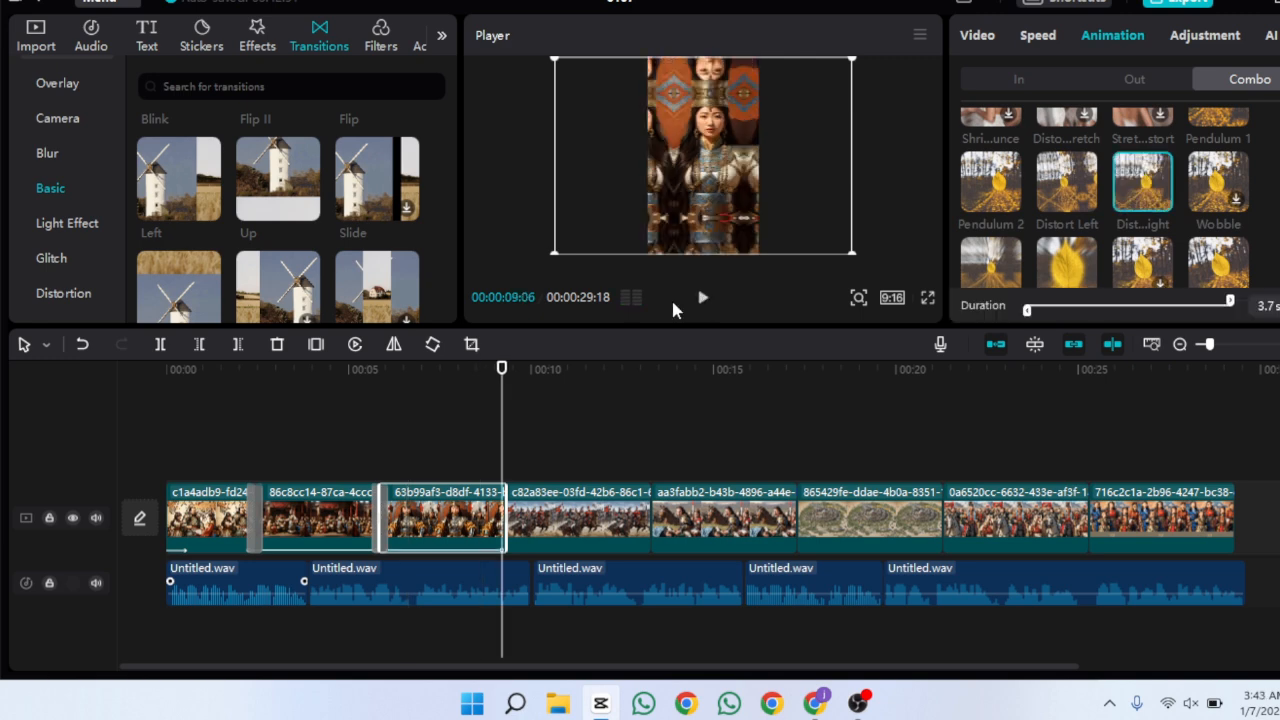
Add a Mix transition between the third and fourth clips
scroll(451, 194, "down", 3)
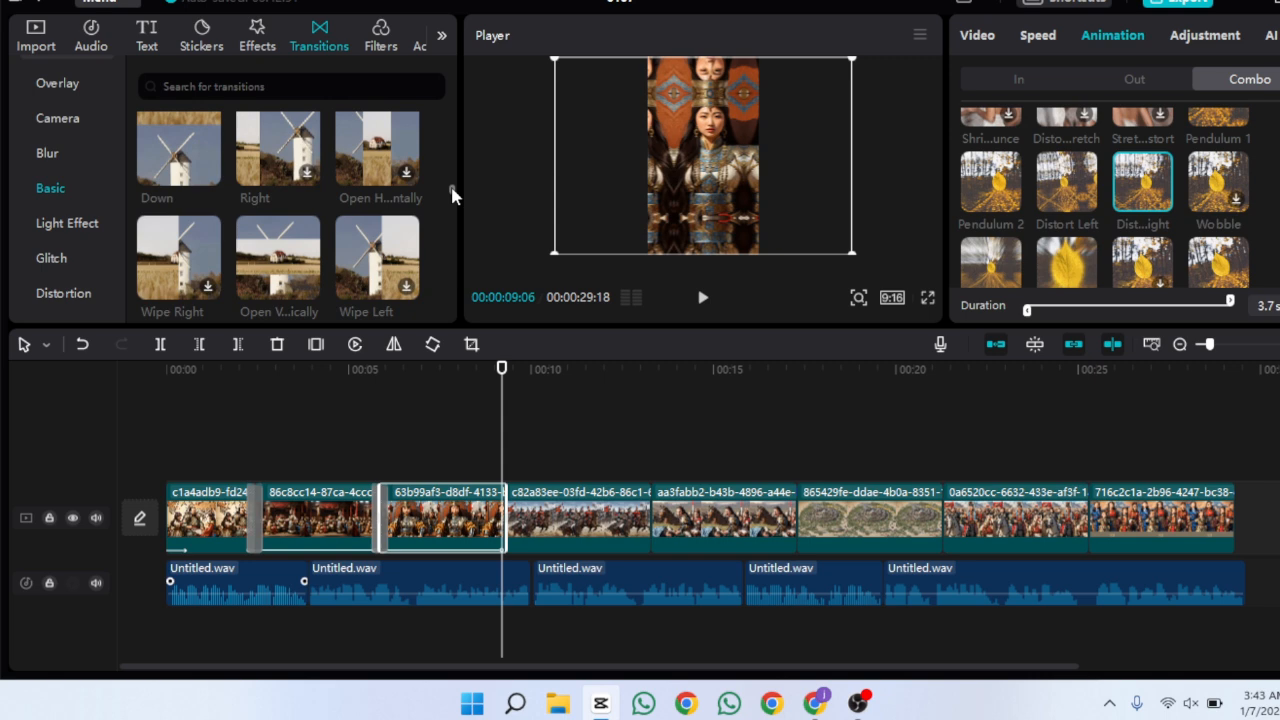
left_click(408, 224)
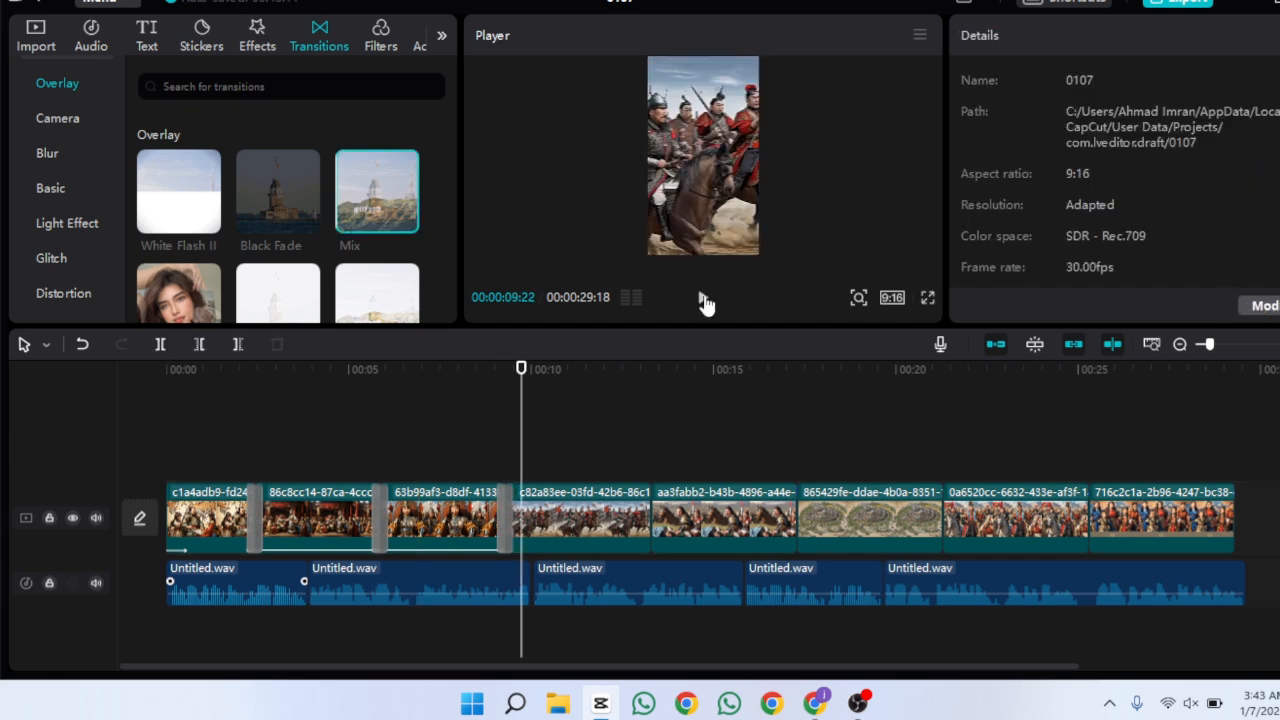
Apply the Zoom 1 combo animation to the fourth clip
left_click(600, 541)
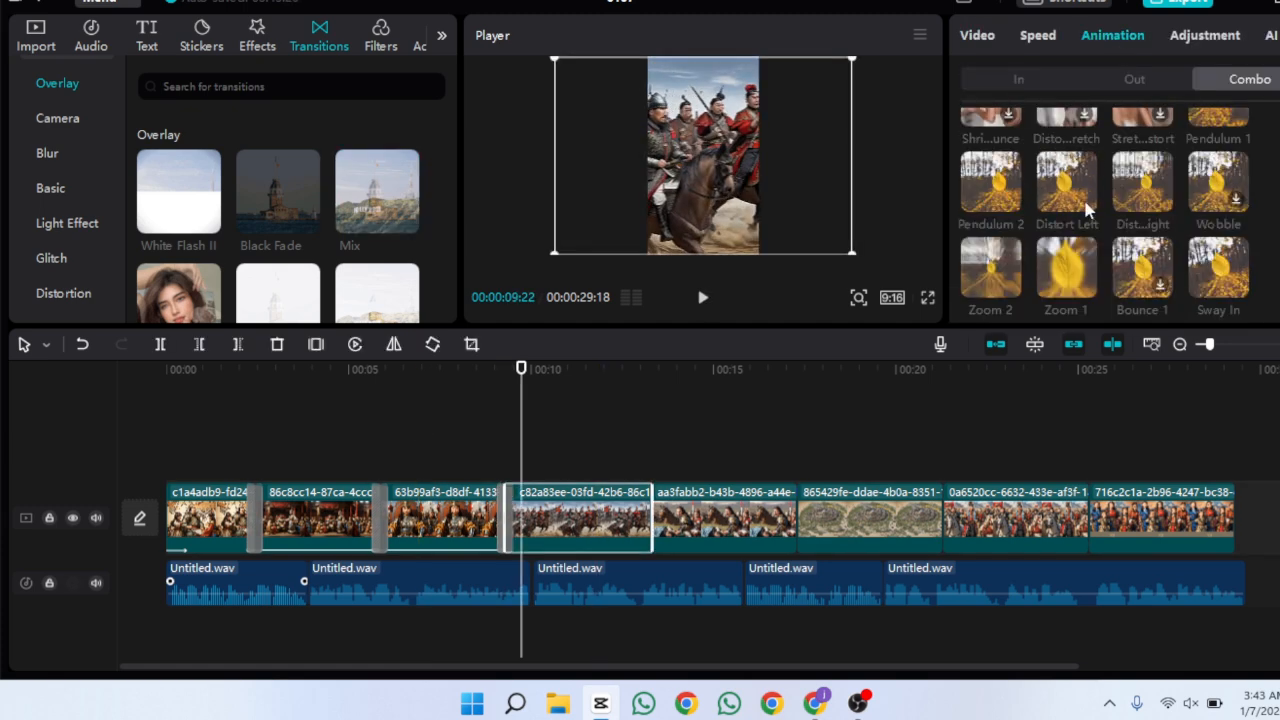
scroll(1105, 215, "down", 10)
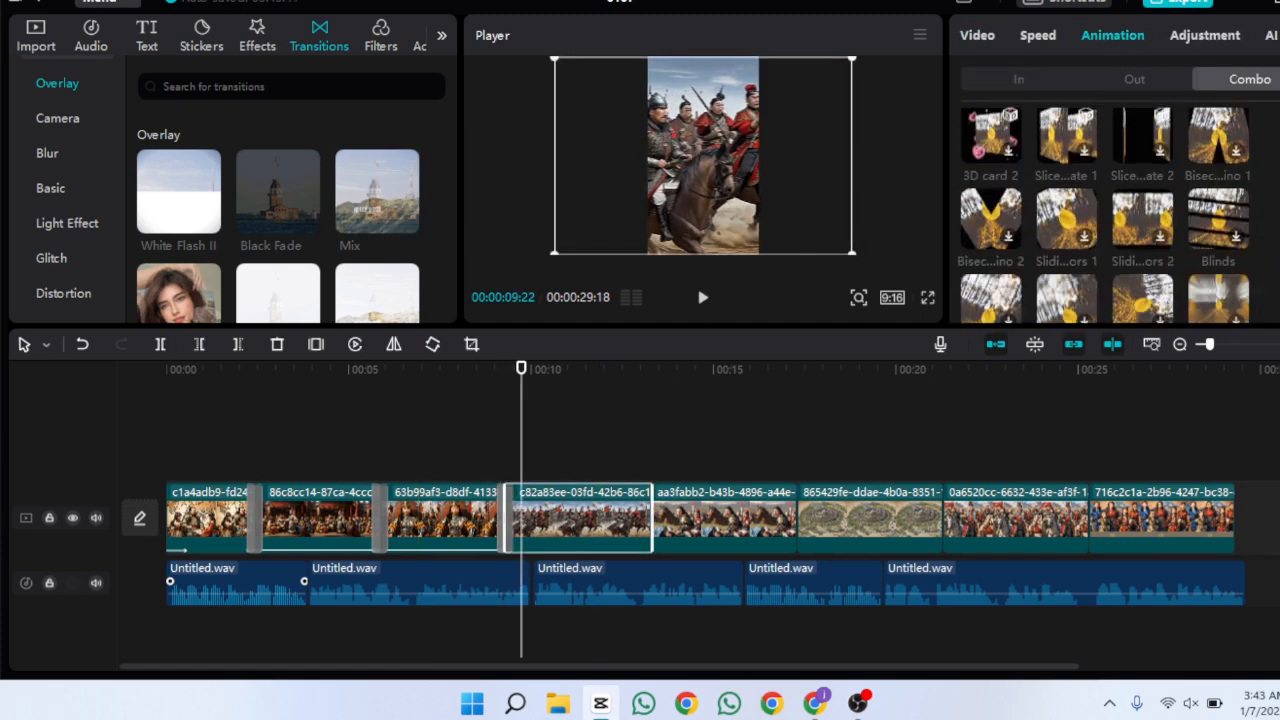
scroll(1105, 215, "up", 10)
scroll(1105, 215, "down", 3)
left_click(1066, 185)
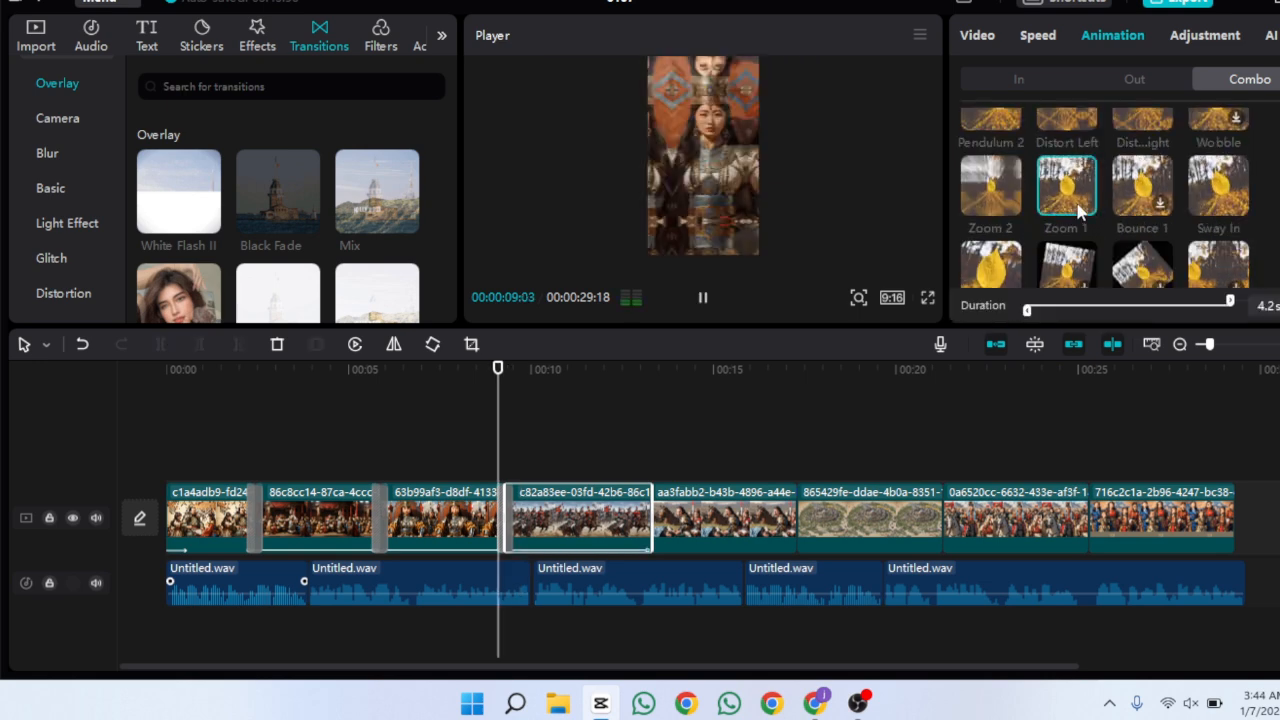
Apply the Zoom 1 combo animation to the fifth clip
left_click(724, 522)
scroll(1105, 215, "down", 5)
left_click(1066, 187)
Apply the Bounce 1 combo animation to the sixth clip
left_click(874, 526)
left_click(1142, 187)
left_click(1072, 512)
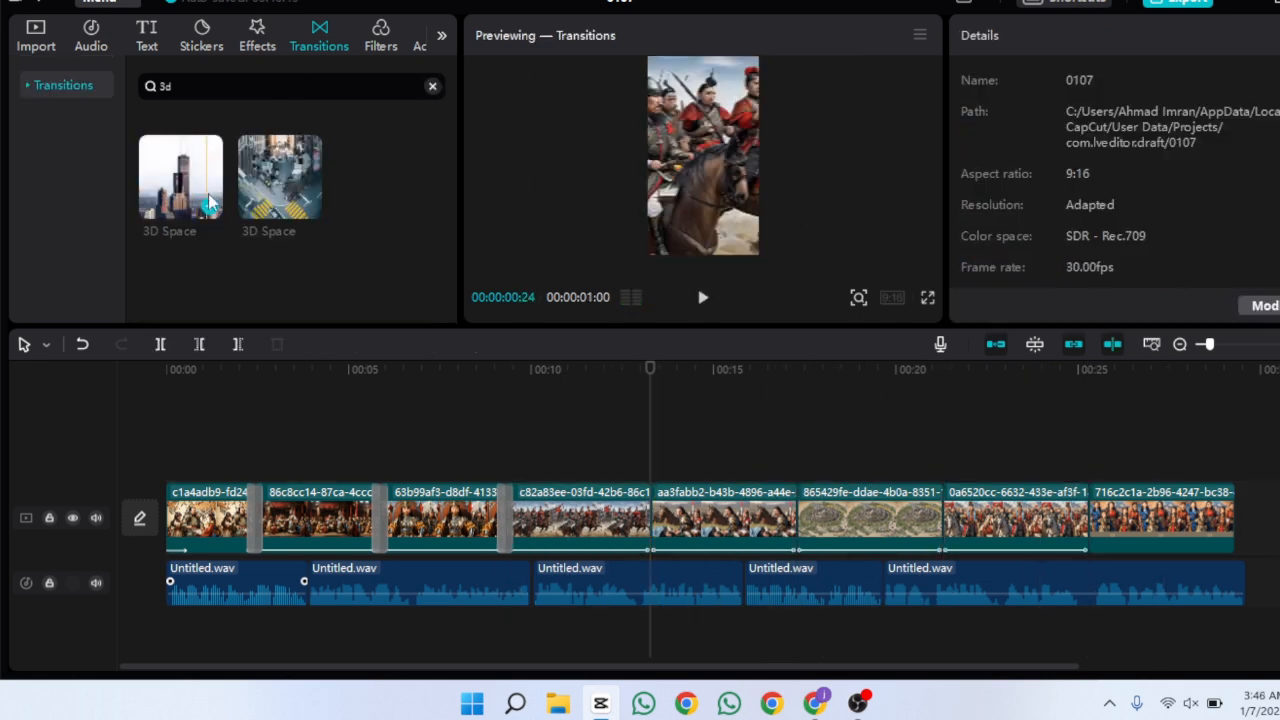
Add the 3D Space transition between the fourth and fifth clips and preview it
left_click_drag(180, 176, 650, 517)
left_click(575, 468)
left_click(703, 297)
left_click(703, 297)
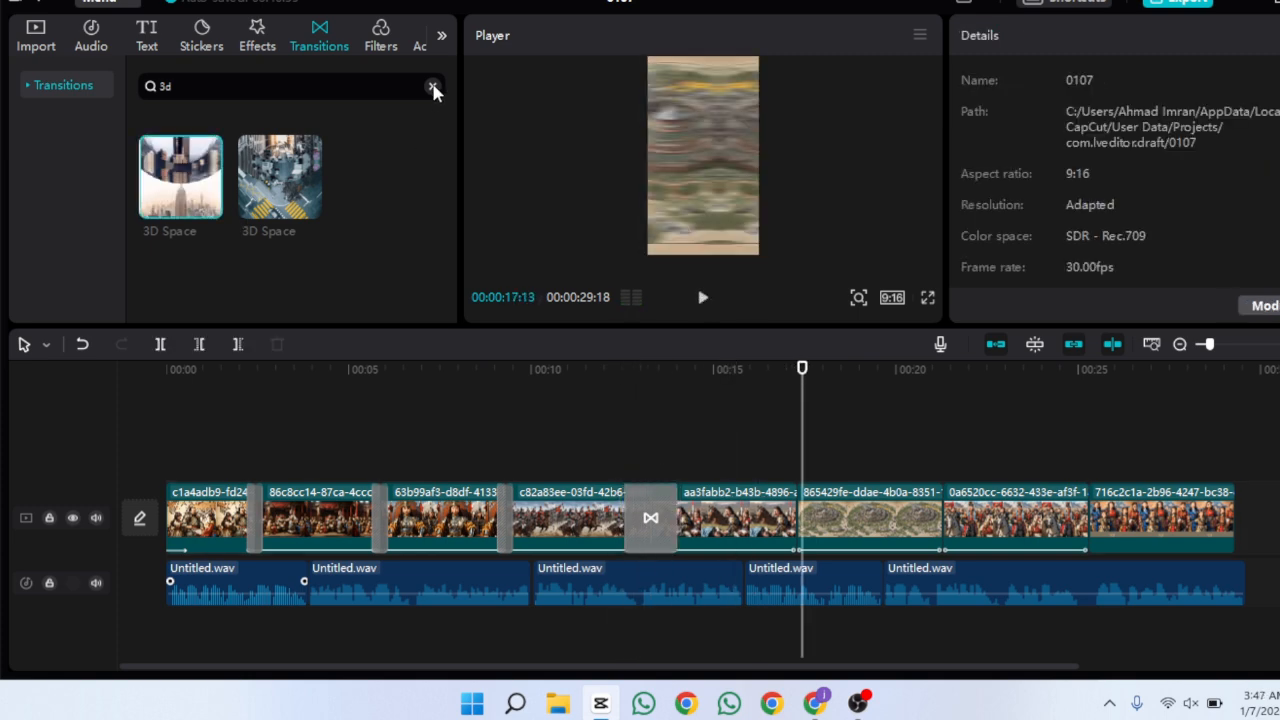
Add the Black smoke transition between the sixth and seventh clips and preview it
left_click(432, 86)
left_click_drag(453, 163, 451, 130)
left_click(406, 221)
left_click(942, 388)
left_click_drag(290, 176, 946, 514)
left_click_drag(893, 368, 114, 392)
left_click(704, 299)
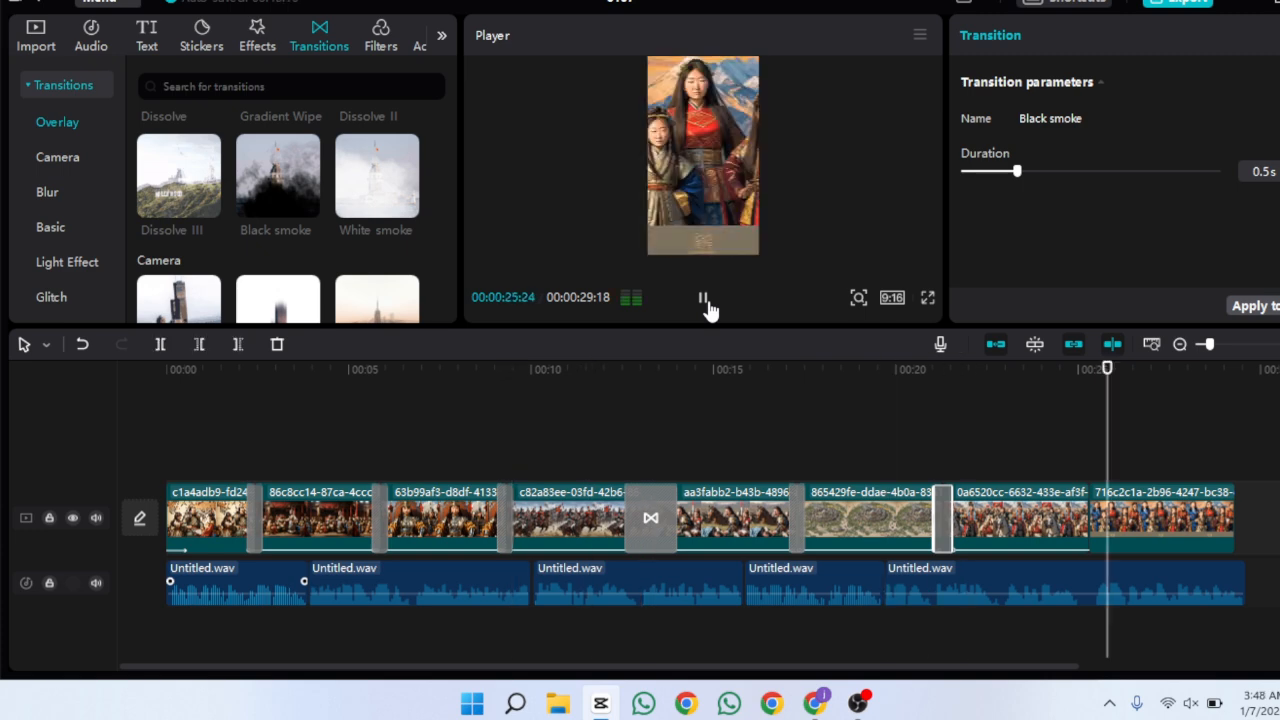
Add the Fire video effect above the fourth clip and preview it
left_click(167, 410)
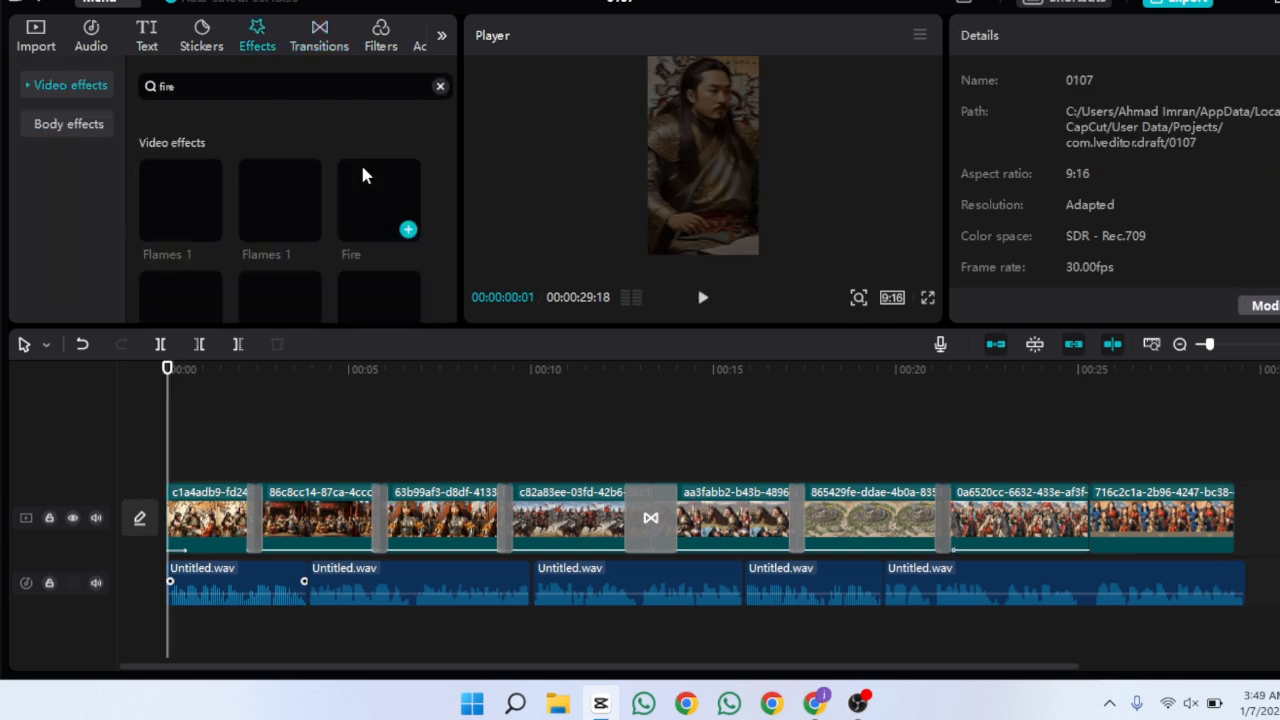
left_click_drag(405, 215, 517, 467)
left_click(508, 417)
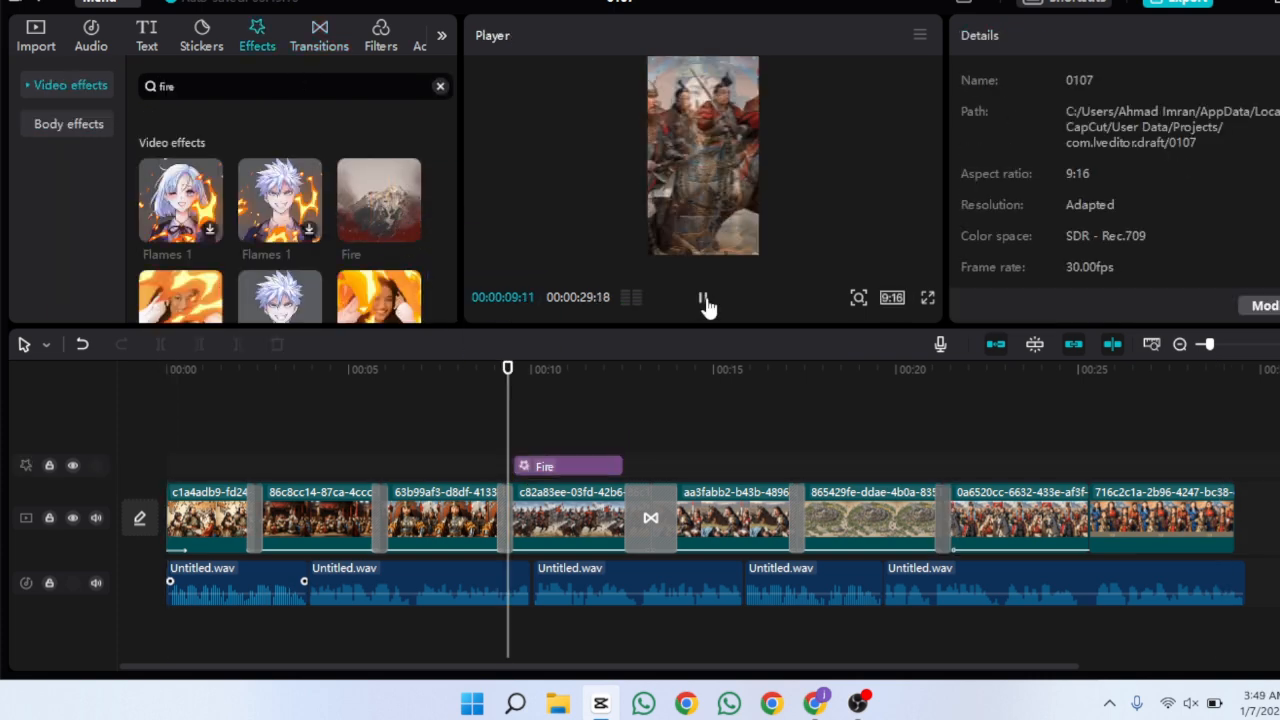
left_click(708, 307)
Add a second Fire effect above the fifth clip and preview it
left_click_drag(385, 205, 686, 466)
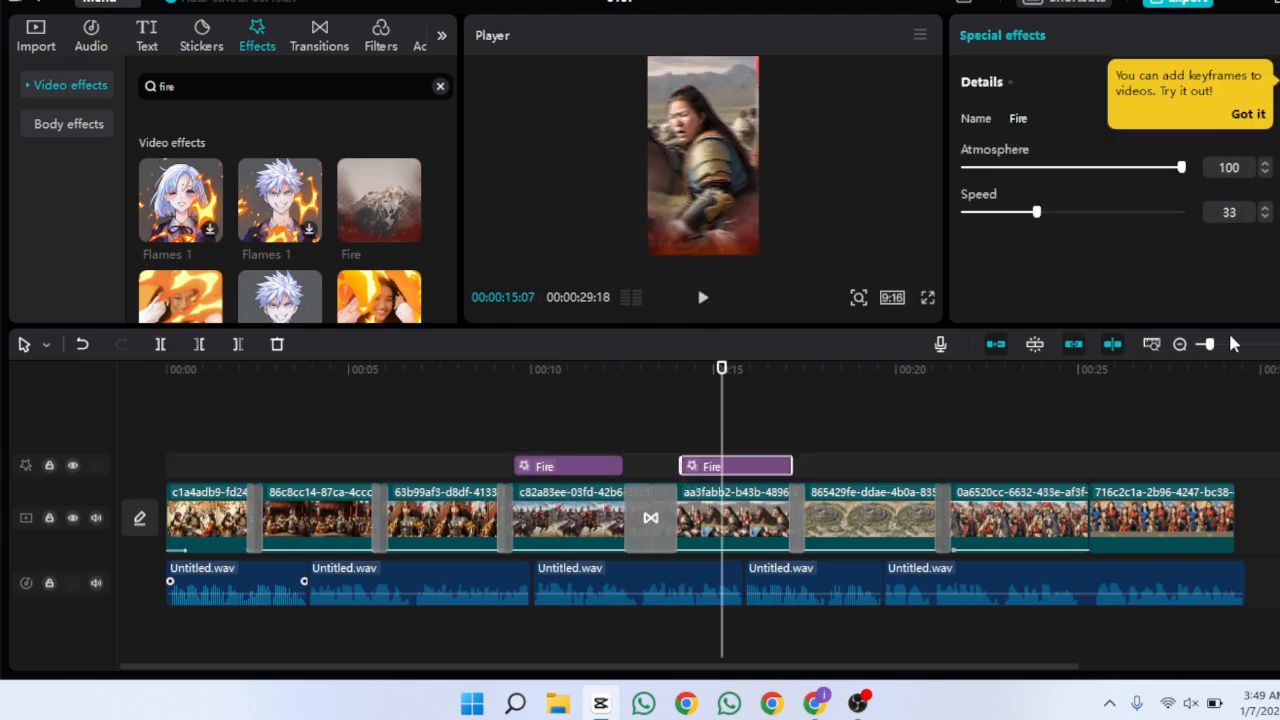
left_click(1229, 345)
left_click(578, 428)
left_click(708, 311)
Add the Spark effect above the first clip
left_click(940, 466)
left_click(429, 400)
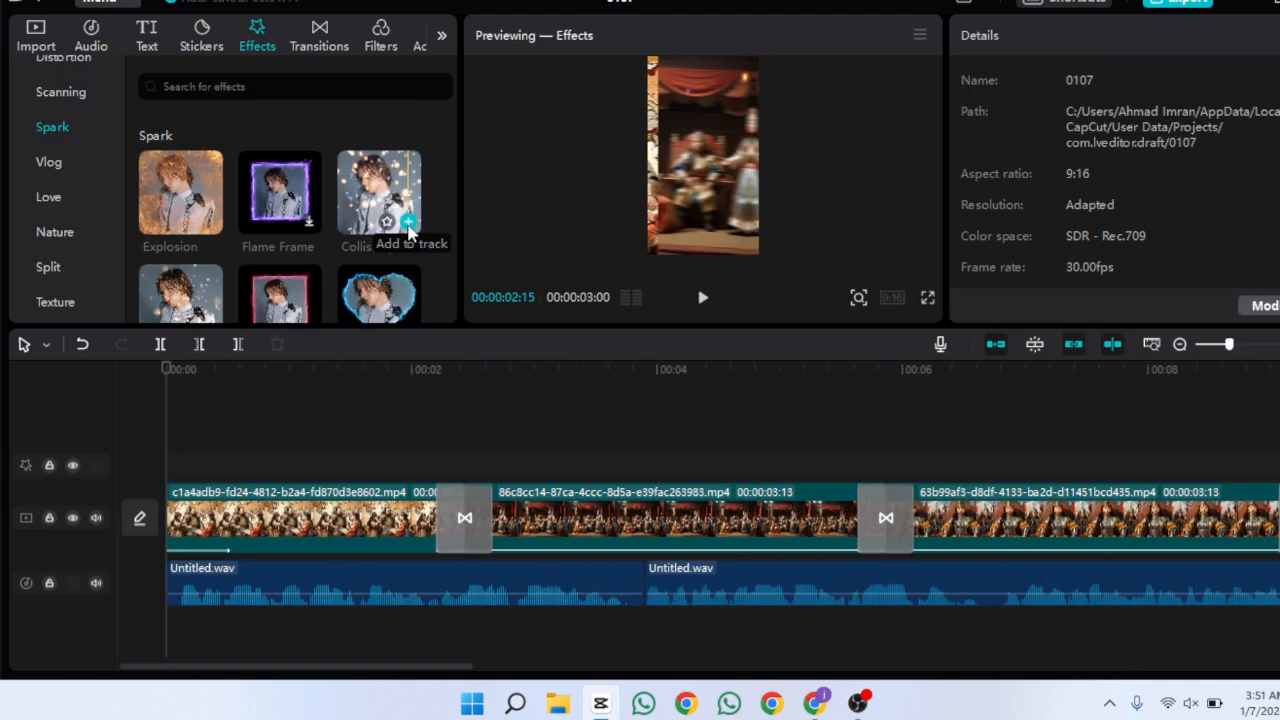
left_click_drag(280, 226, 487, 462)
left_click(484, 412)
Add the By the Fireplace effect, trim it to one clip's length, and place it above the third clip
left_click_drag(379, 226, 518, 466)
left_click_drag(871, 466, 850, 466)
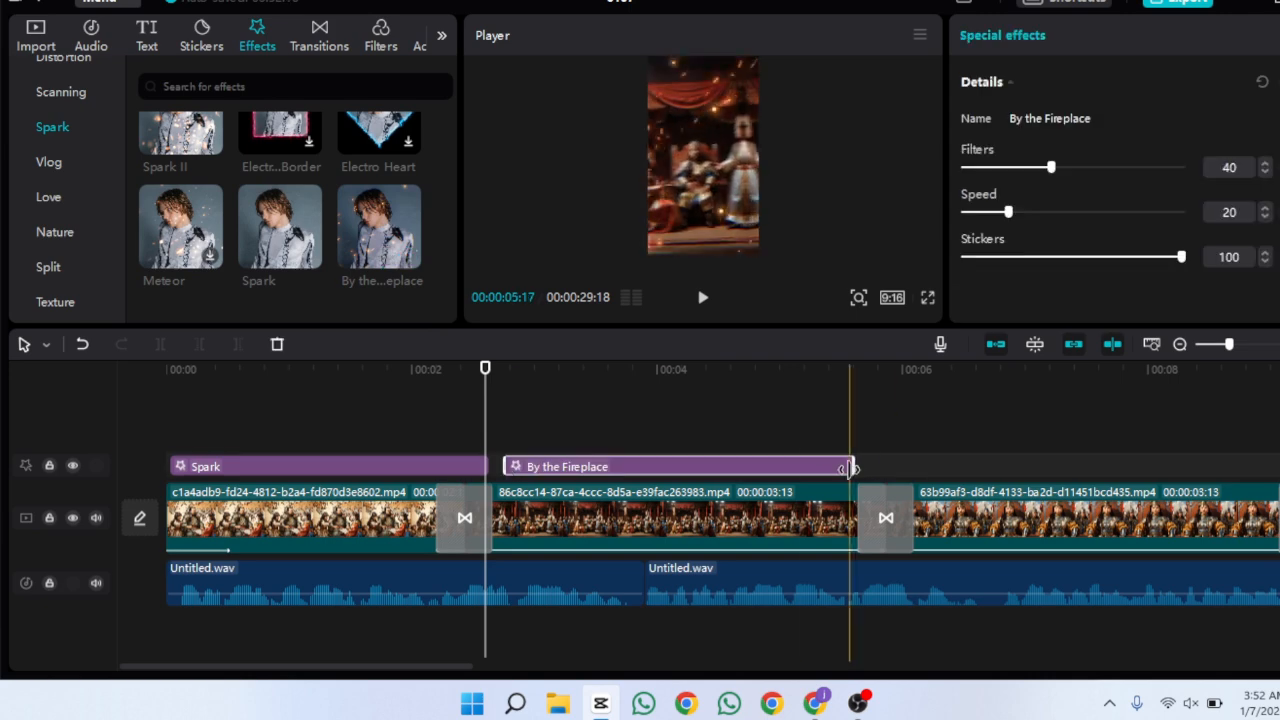
left_click_drag(670, 466, 1082, 466)
Add the Collision Sparks effect above the second clip and preview the result
scroll(290, 220, "up", 3)
left_click_drag(379, 192, 280, 466)
left_click_drag(260, 369, 166, 369)
left_click(701, 308)
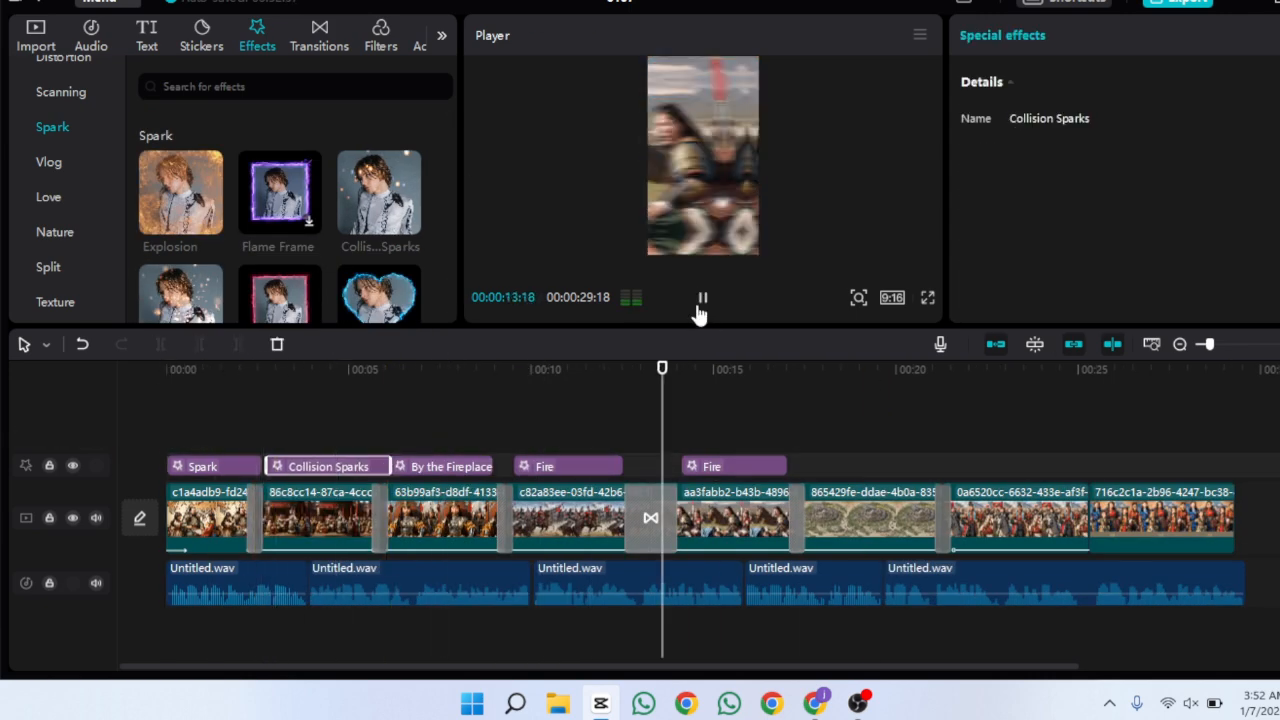
left_click(700, 308)
Add the Mist effect from the Nature category above the sixth clip
left_click(814, 410)
left_click(55, 232)
left_click(800, 410)
left_click_drag(379, 192, 934, 466)
Add the Spectrum Scanning effect above the seventh clip and preview it
left_click(61, 92)
left_click_drag(280, 192, 1030, 466)
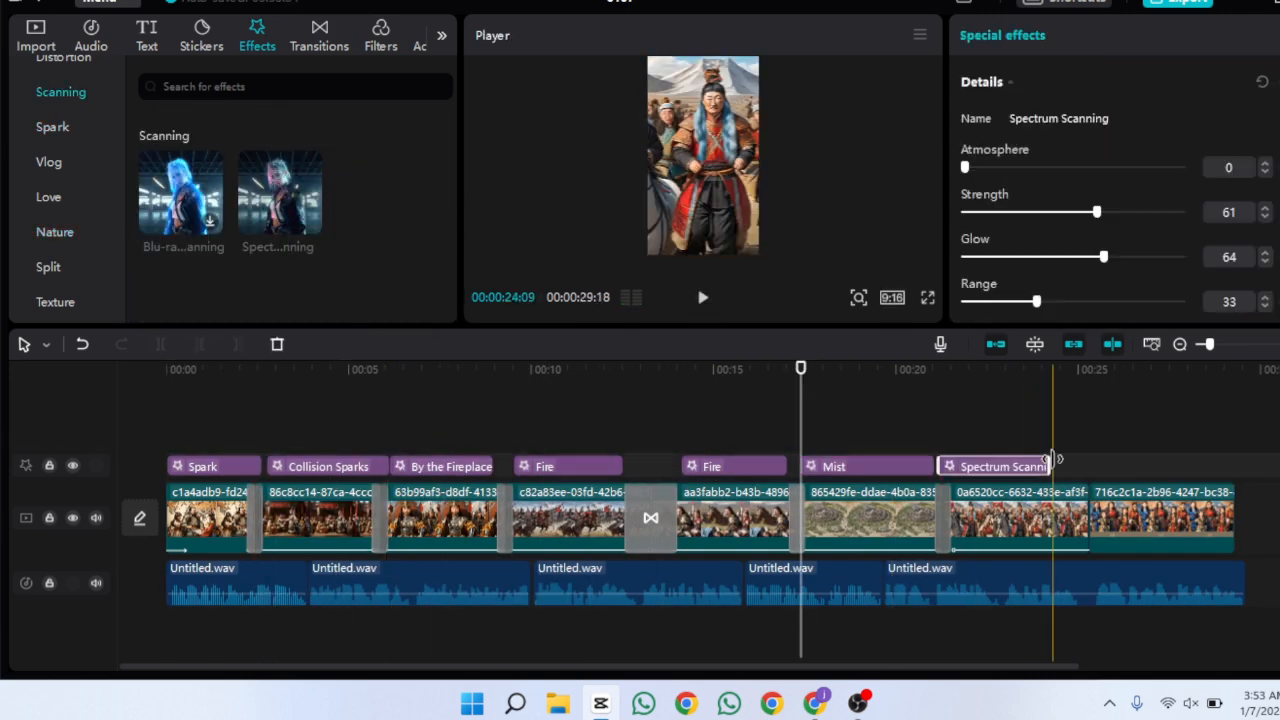
left_click(701, 300)
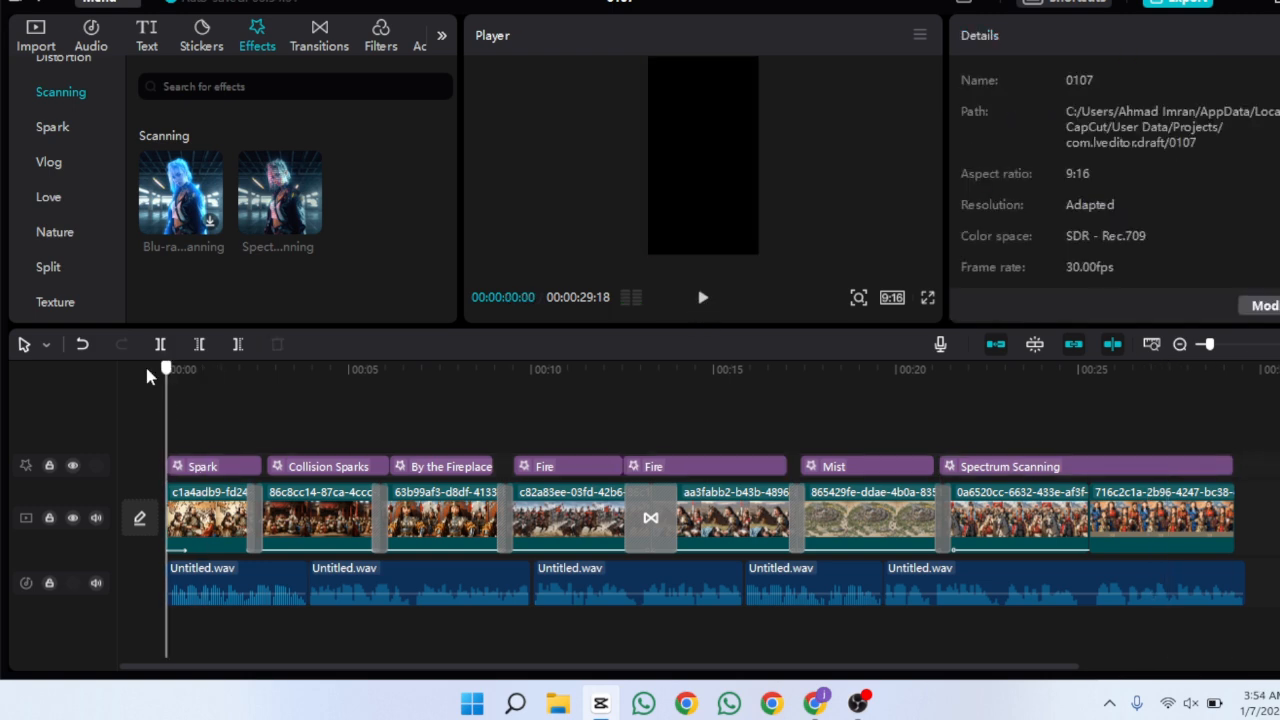
Add the Smart Sharpen lens effect on a new track at the start of the video
scroll(117, 232, "down", 2)
scroll(117, 225, "up", 3)
left_click_drag(117, 215, 117, 143)
left_click(52, 152)
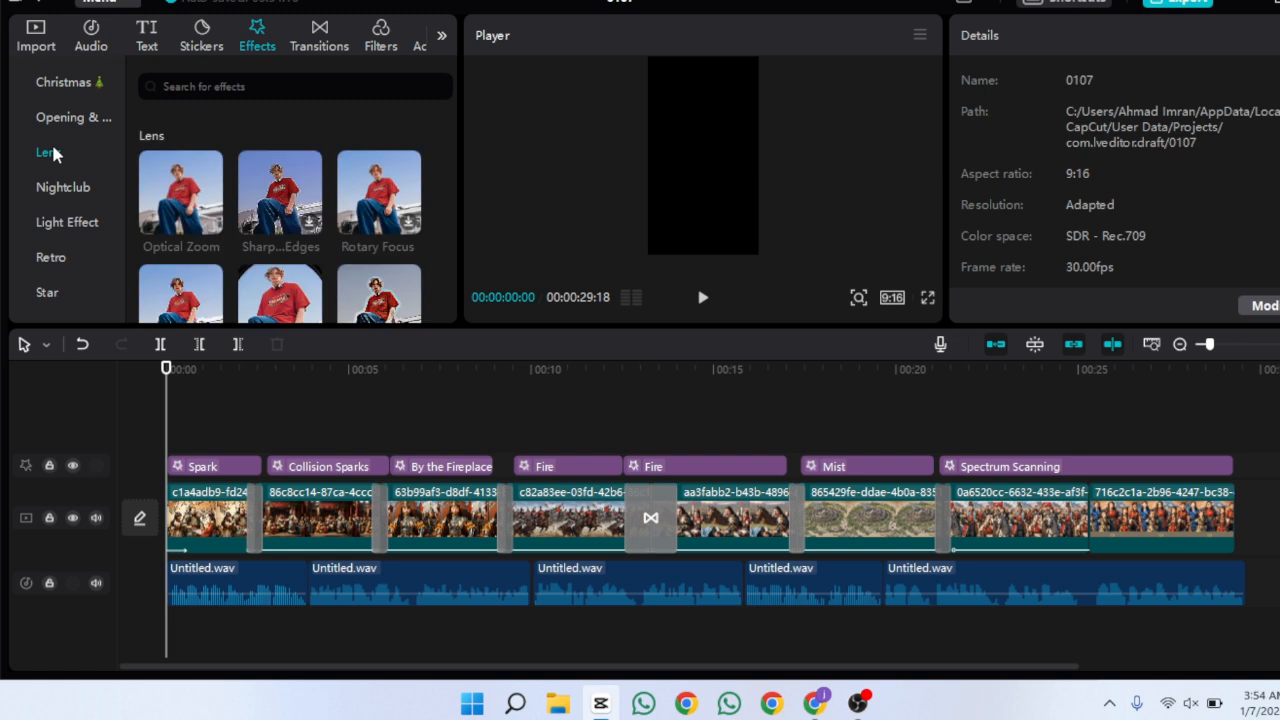
left_click_drag(447, 140, 448, 168)
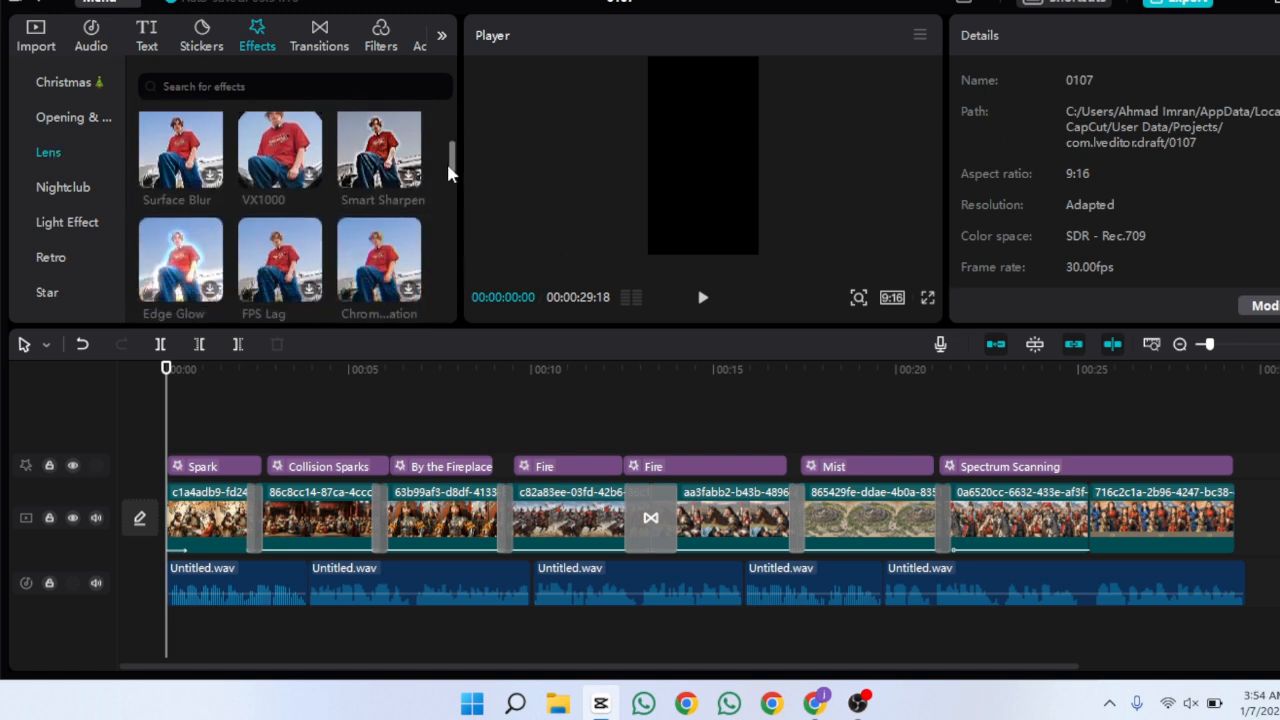
left_click(703, 298)
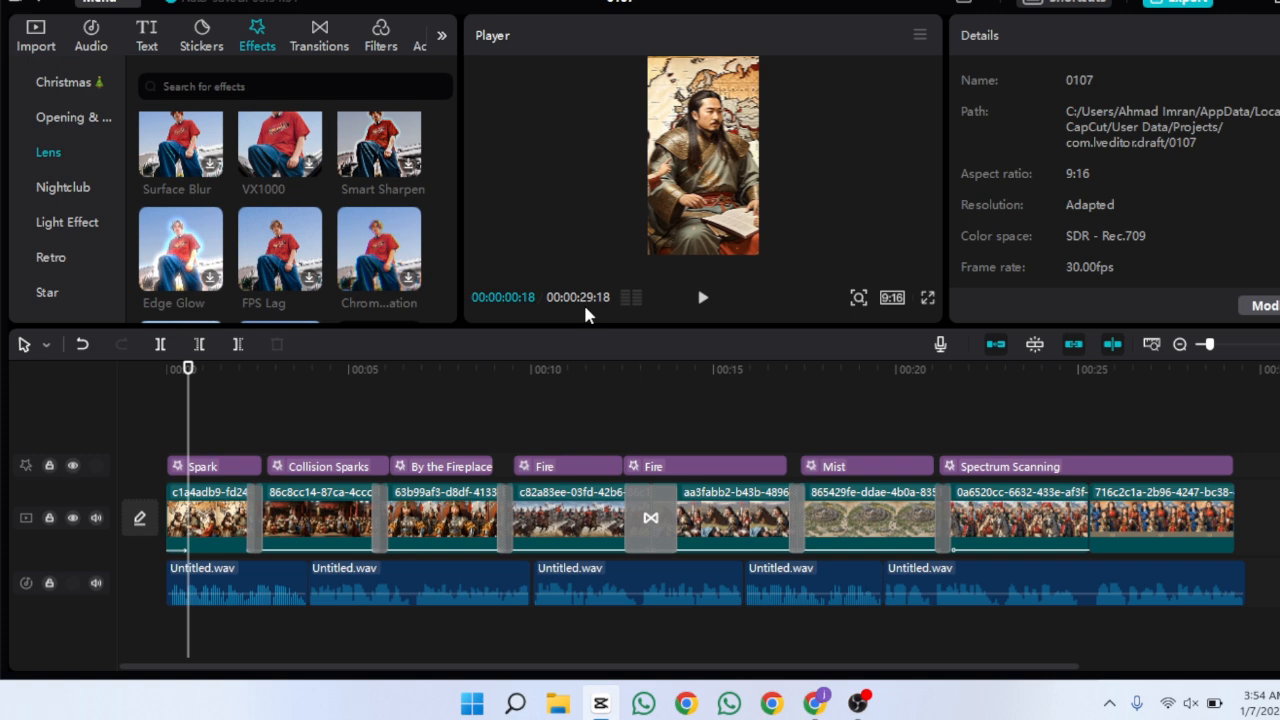
left_click_drag(385, 155, 197, 443)
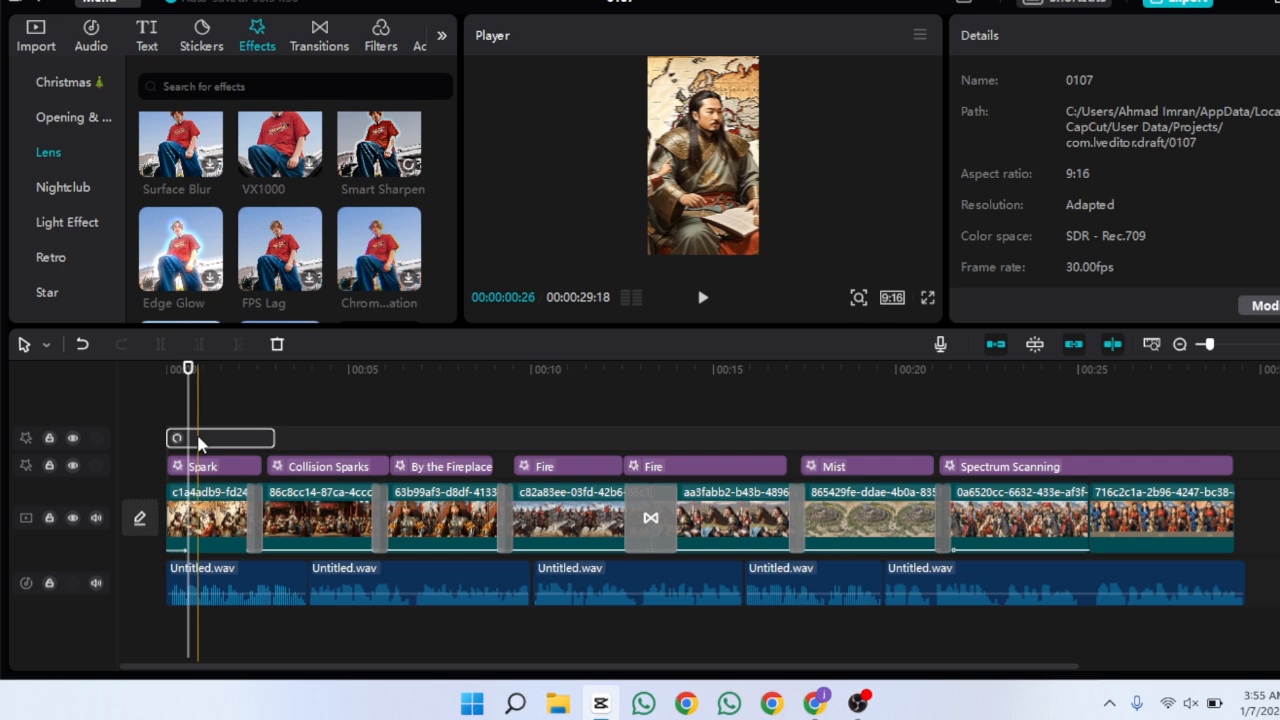
Set Smart Sharpen's Blur to 0, Filters to 0, Range to 9 and Sharpen to 17
scroll(430, 217, "down", 2)
left_click_drag(1073, 167, 955, 167)
left_click_drag(1138, 212, 950, 214)
left_click_drag(1117, 257, 891, 284)
left_click_drag(1073, 301, 950, 301)
left_click_drag(962, 257, 984, 256)
left_click_drag(962, 301, 1001, 301)
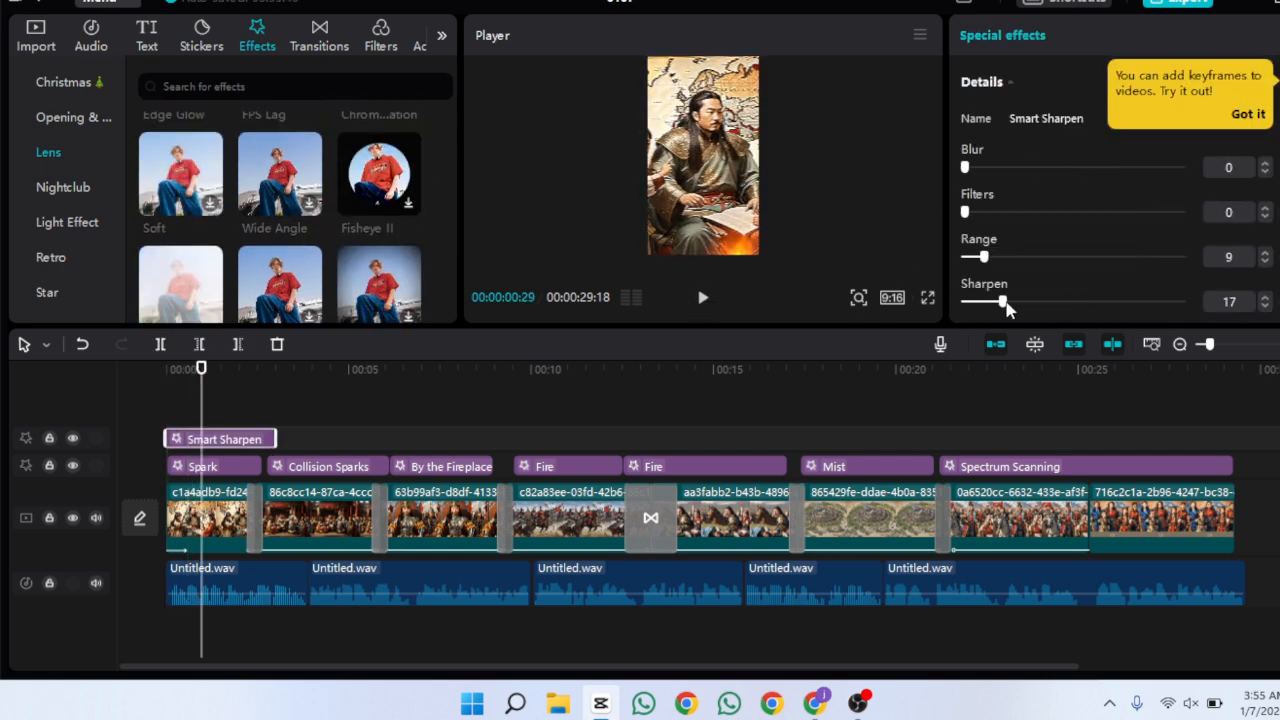
Add the Clear filter on its own track spanning the whole video
left_click(853, 63)
left_click_drag(853, 60, 810, 86)
left_click_drag(703, 150, 697, 168)
left_click(200, 410)
left_click(703, 297)
left_click(221, 410)
left_click(703, 165)
left_click_drag(804, 98, 815, 90)
left_click_drag(697, 168, 697, 156)
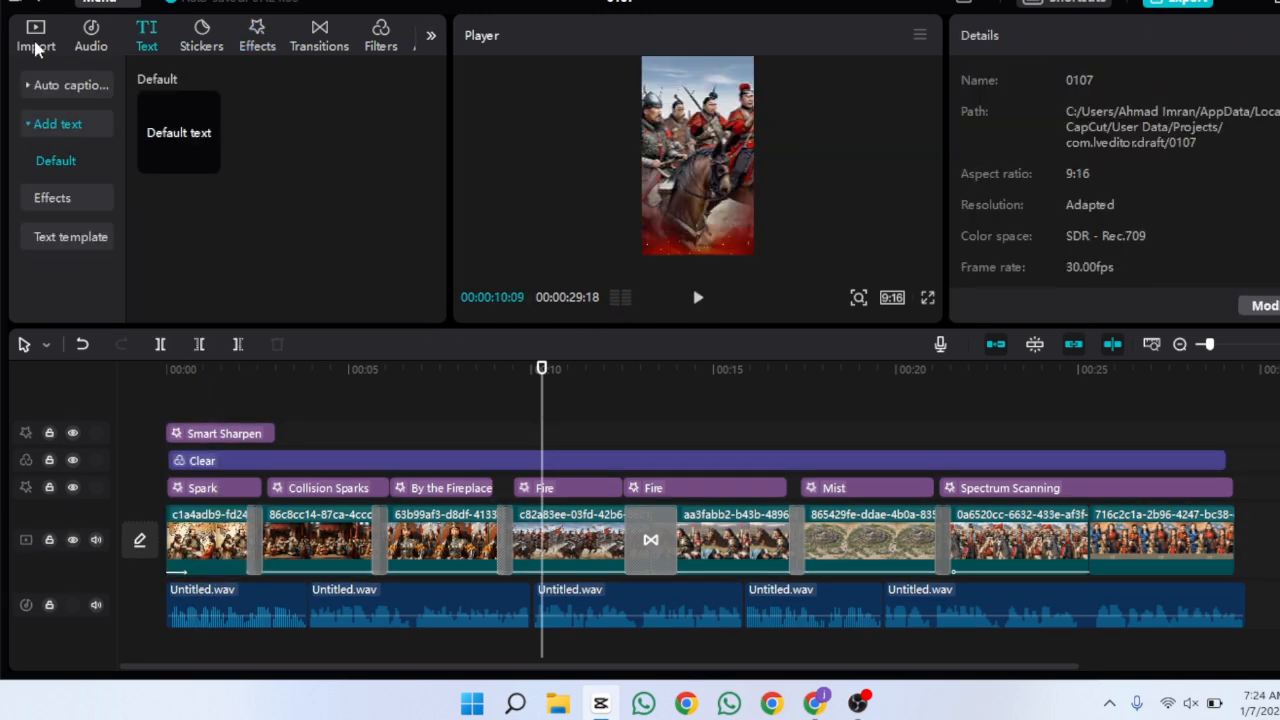
Add ThreeSheetsToTheWind.mp3 as background music on a new audio track and set its volume to -3.7 dB
left_click(35, 48)
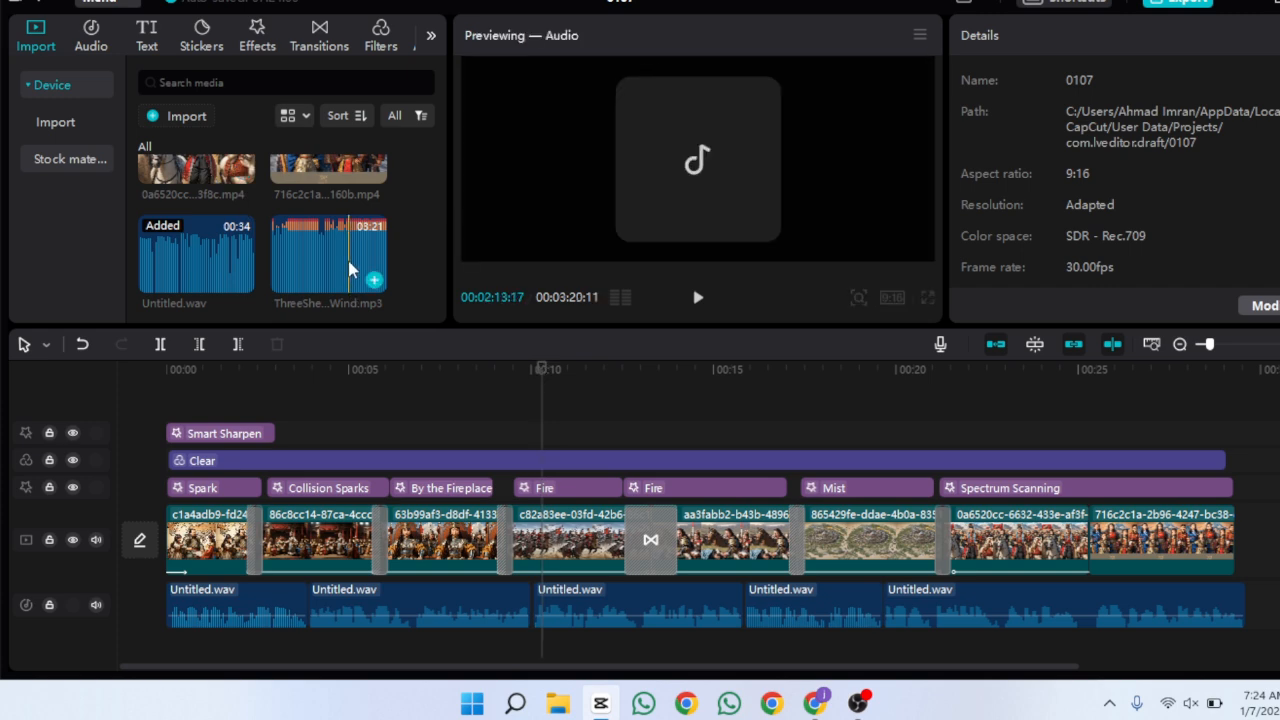
left_click_drag(371, 274, 202, 632)
left_click_drag(1127, 134, 1120, 136)
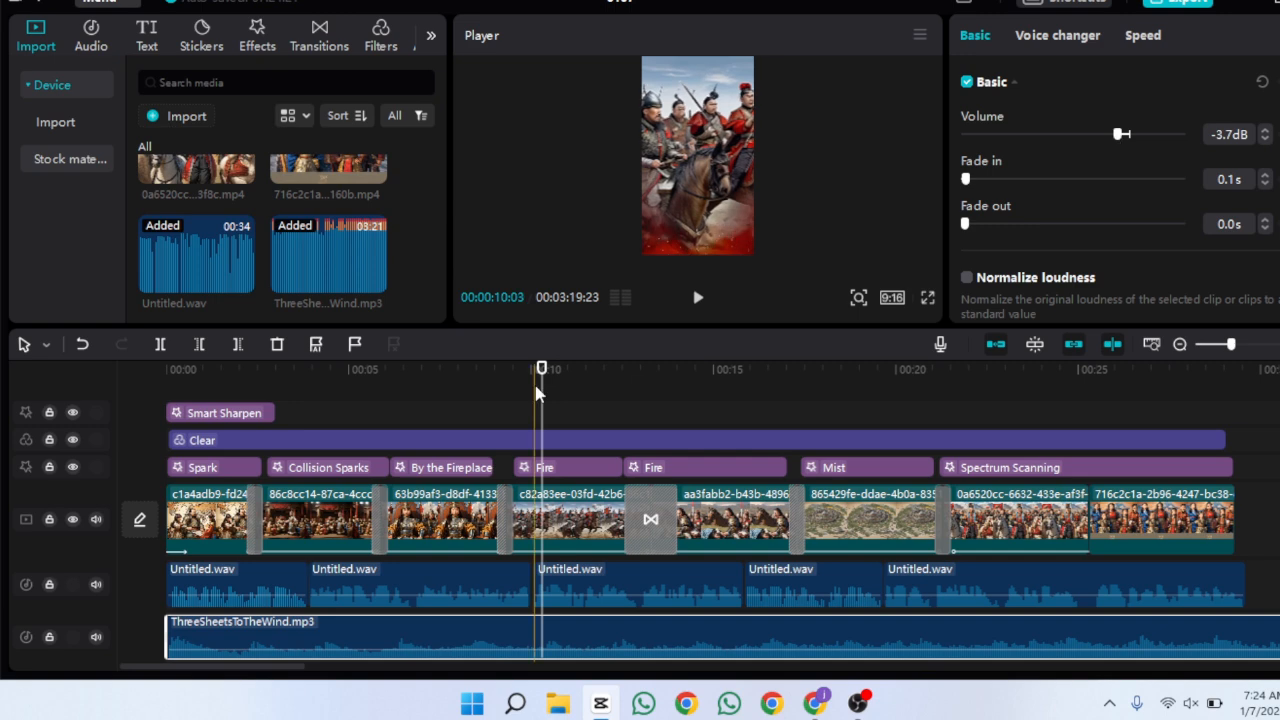
Preview the video with music and trim the music to end with the video
key("Home")
left_click(699, 299)
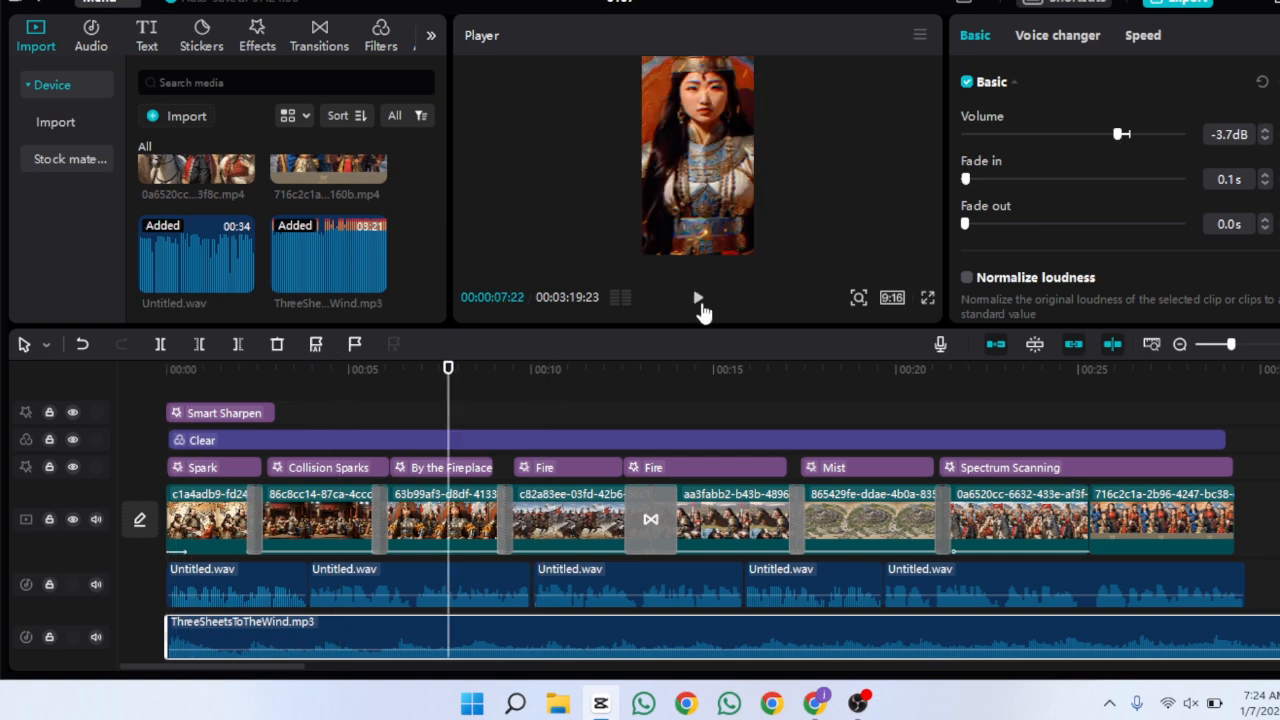
left_click(699, 300)
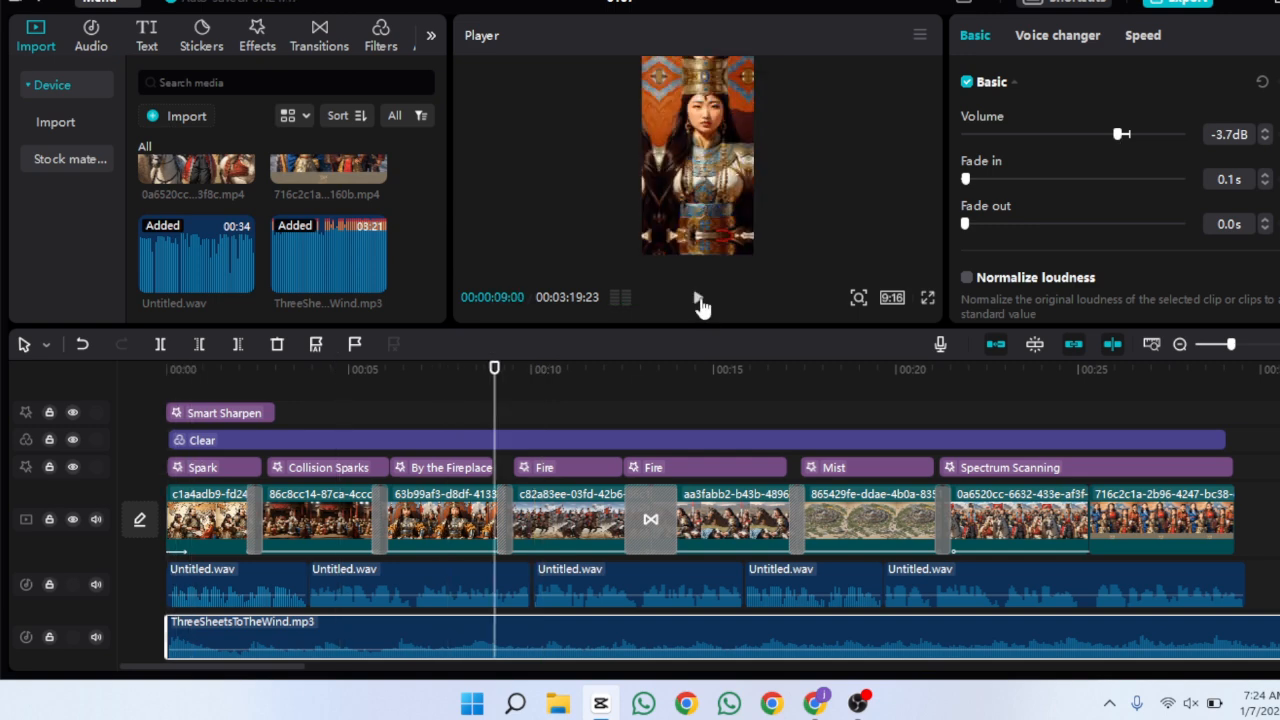
left_click(493, 370)
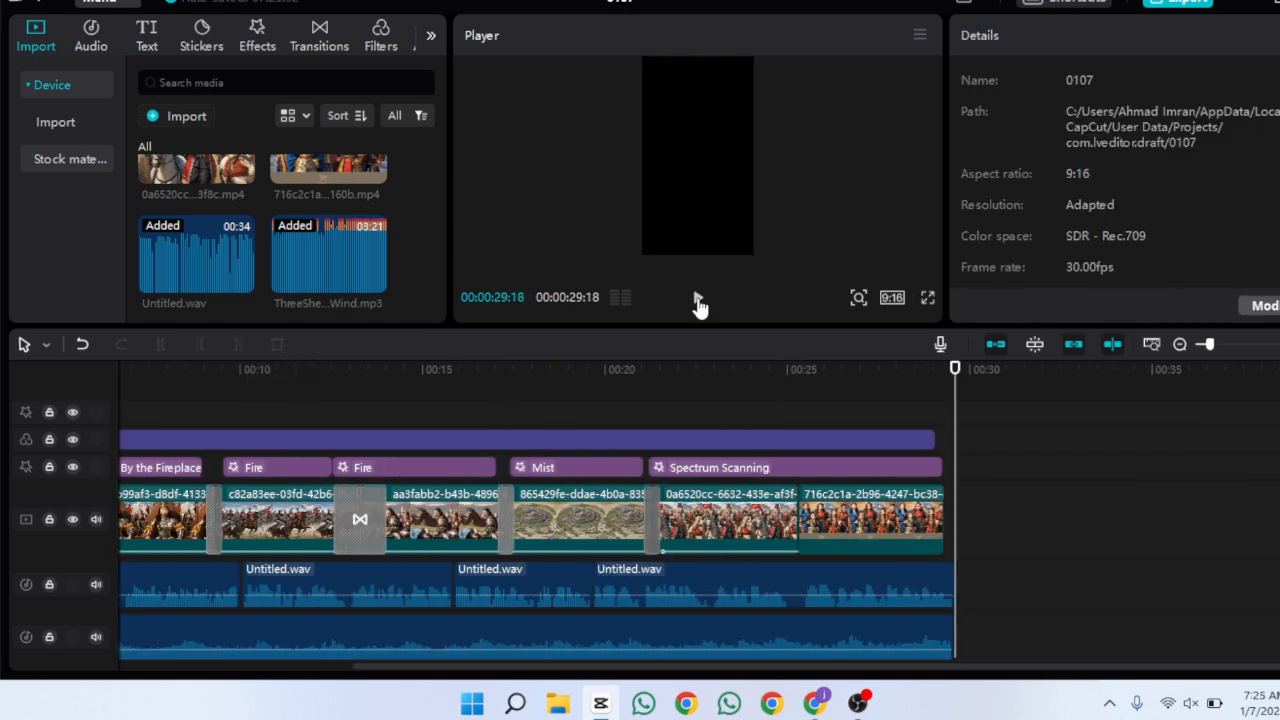
left_click(699, 302)
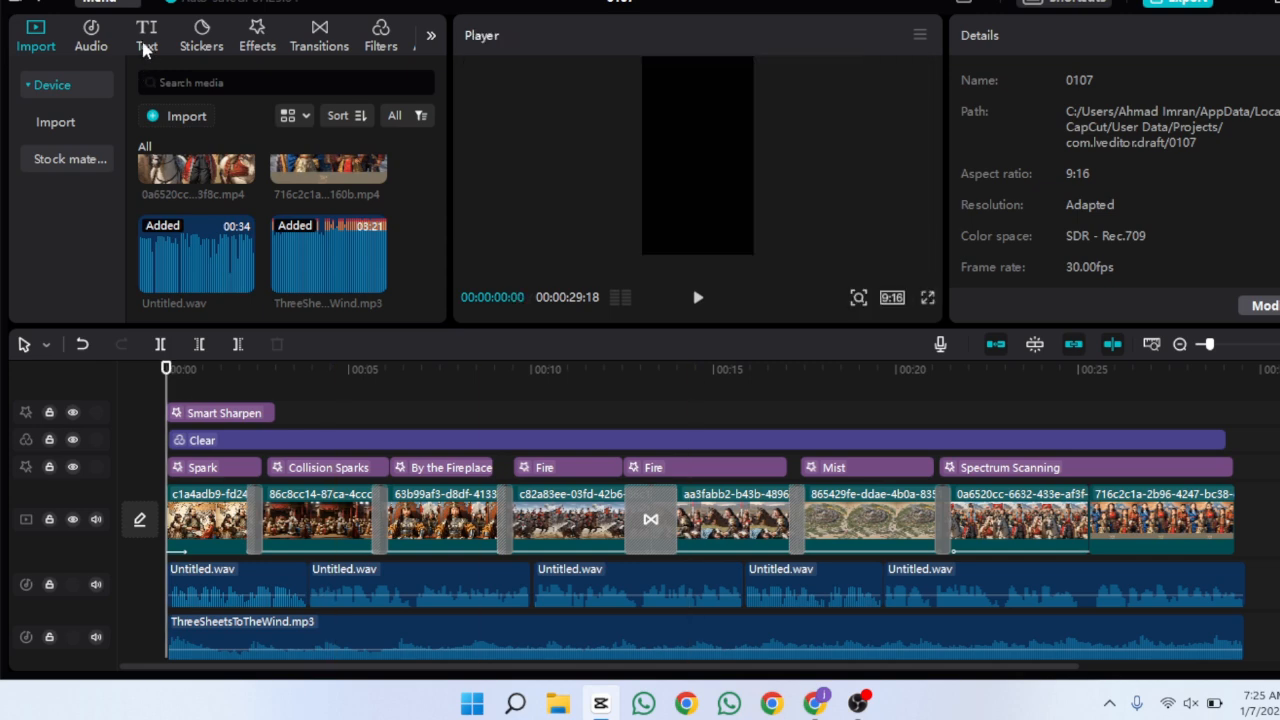
Generate automatic captions from the voiceover in English
left_click(146, 40)
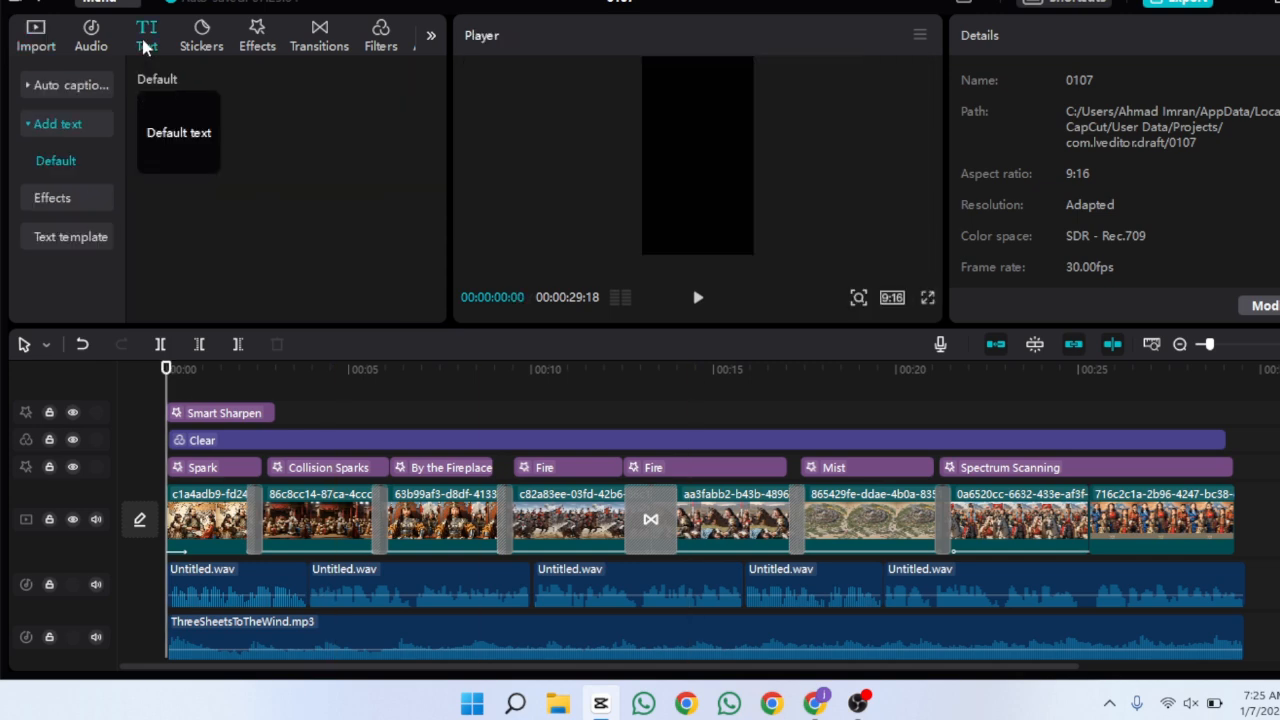
left_click(82, 87)
left_click(362, 219)
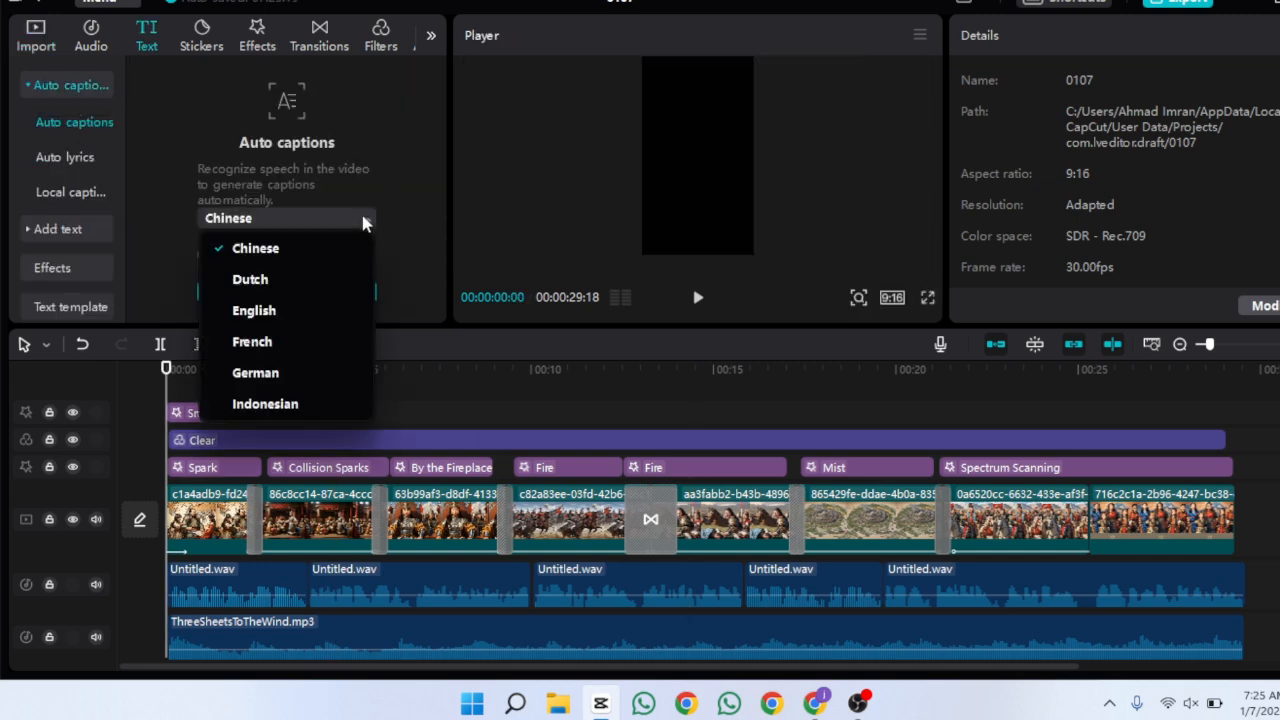
left_click(325, 307)
left_click(352, 291)
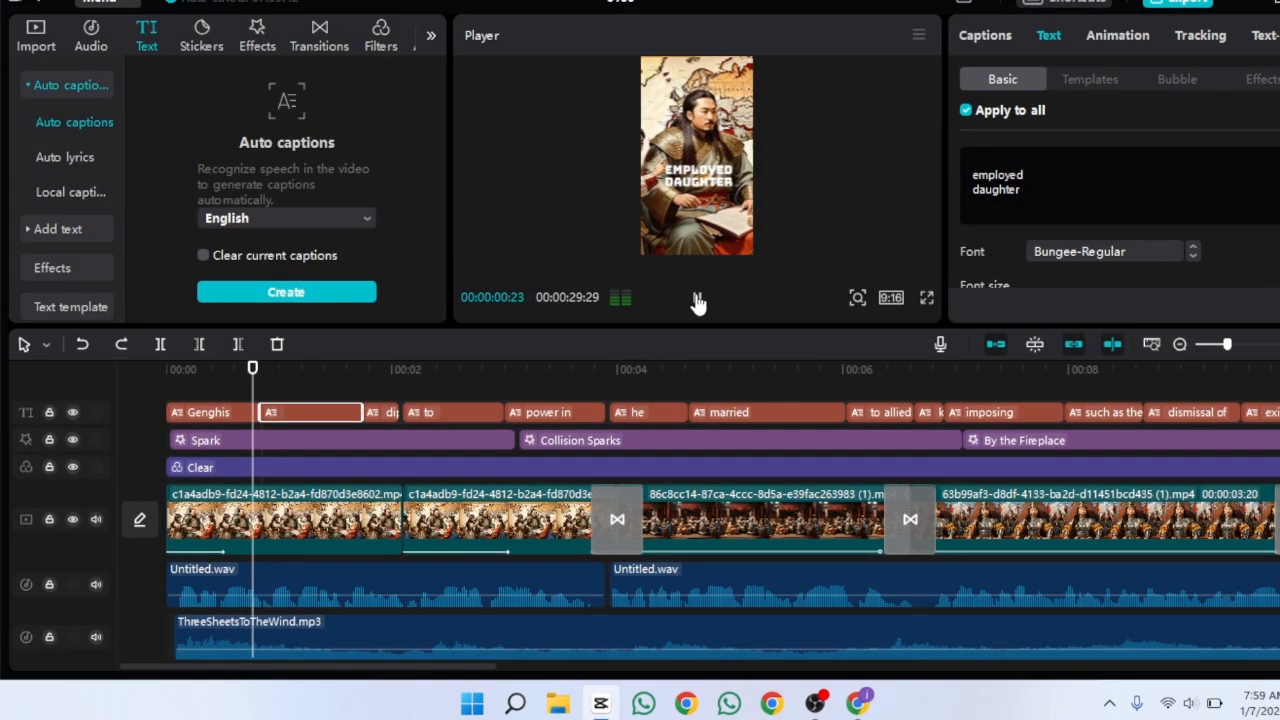
Turn on the captions' shadow and set its blurriness to 56%
scroll(1110, 240, "down", 6)
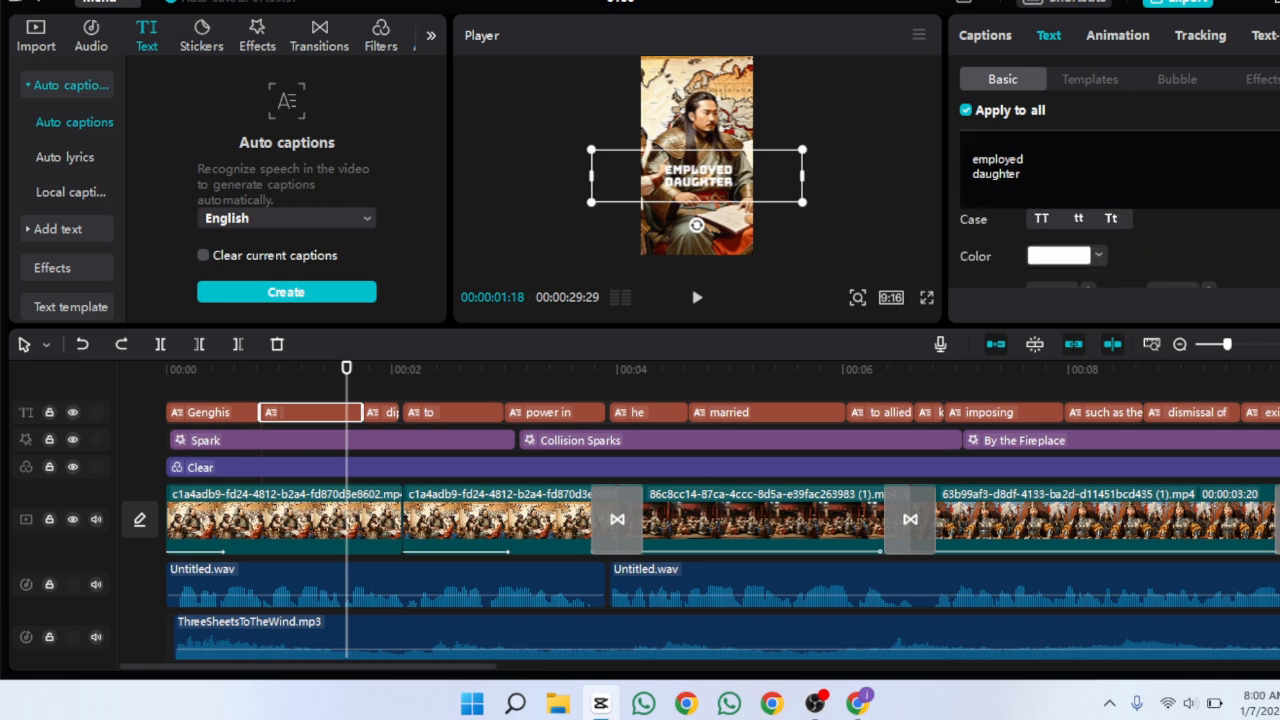
scroll(1034, 283, "down", 4)
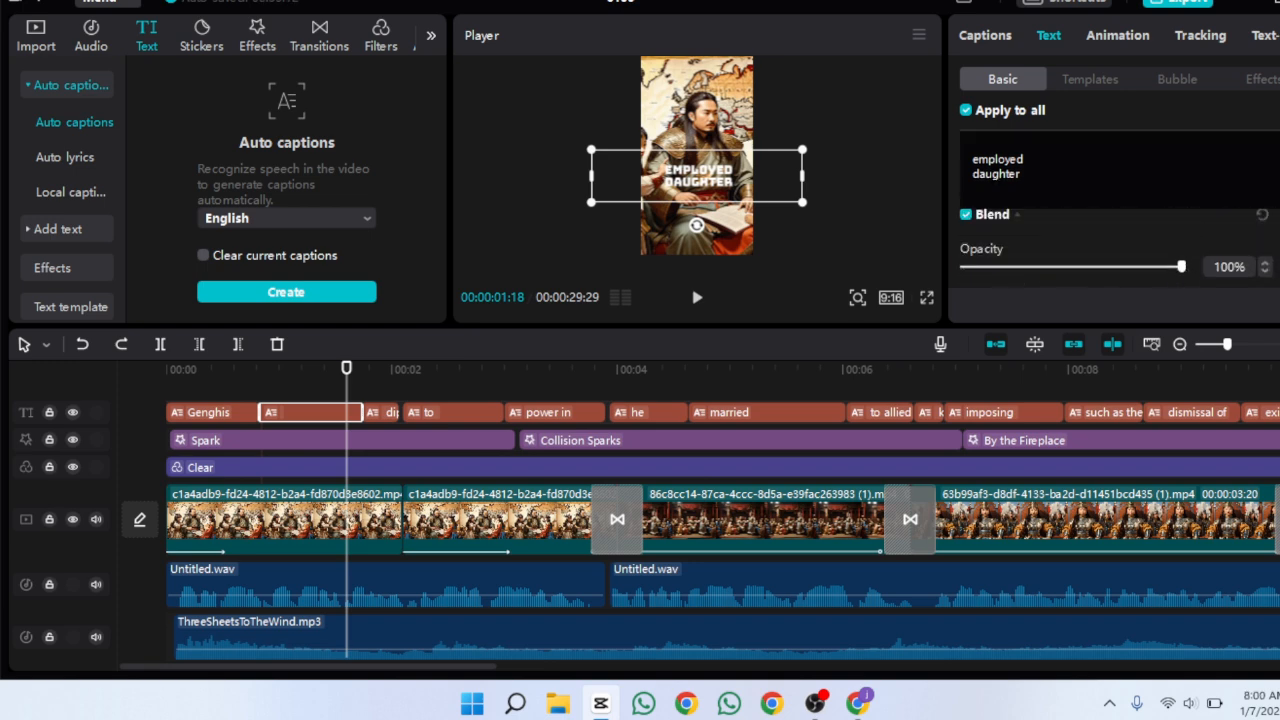
left_click(966, 270)
scroll(1196, 234, "down", 3)
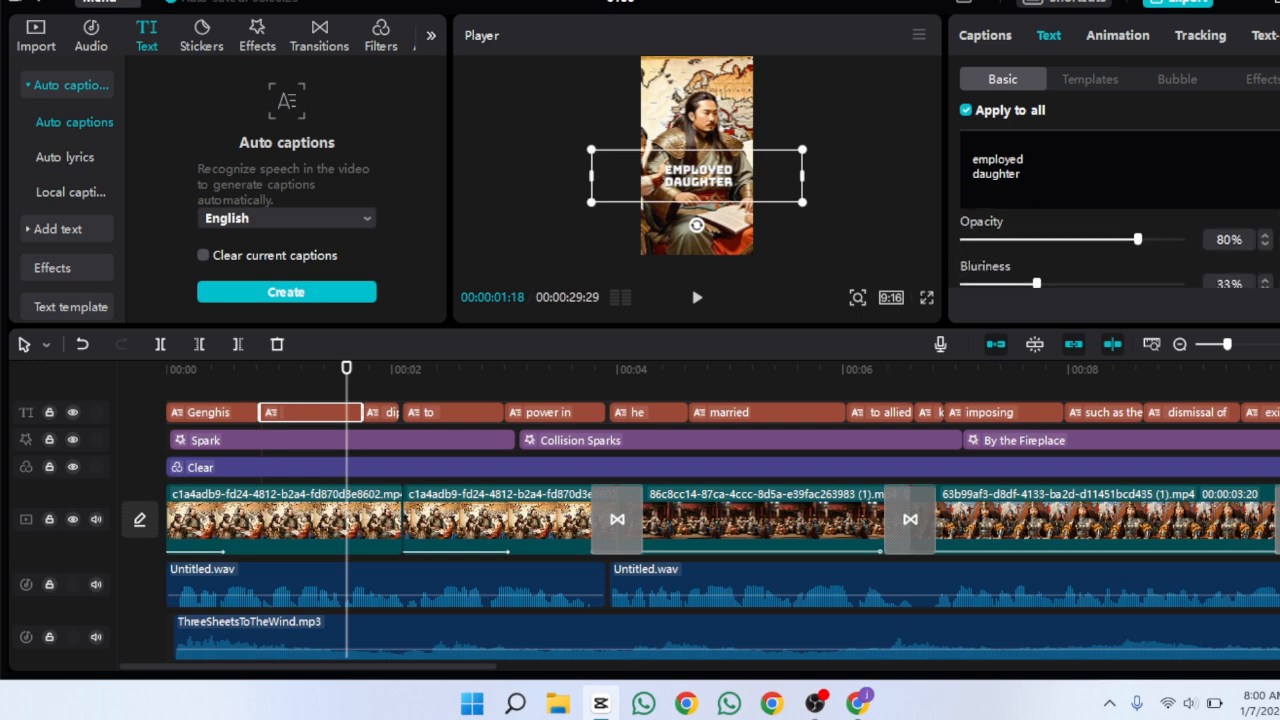
left_click_drag(1062, 268, 1085, 268)
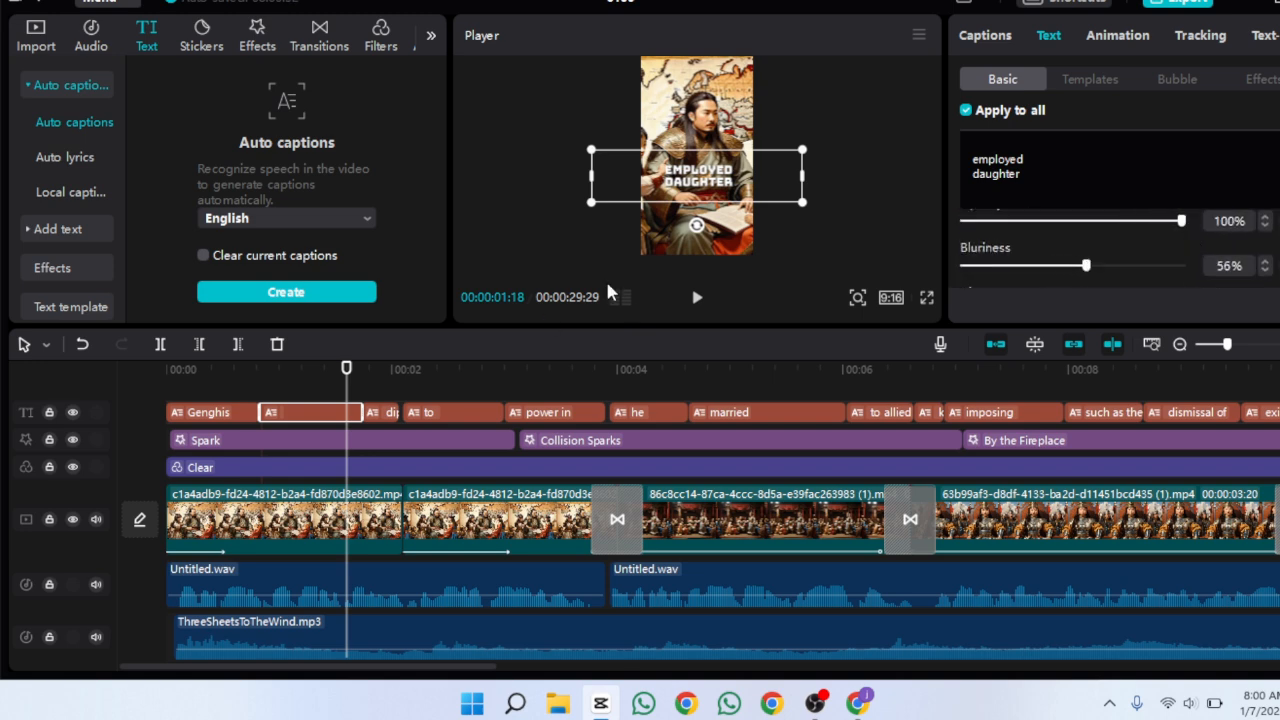
Preview the opening captions on the timeline
left_click(262, 376)
left_click(688, 308)
left_click(686, 307)
left_click(208, 382)
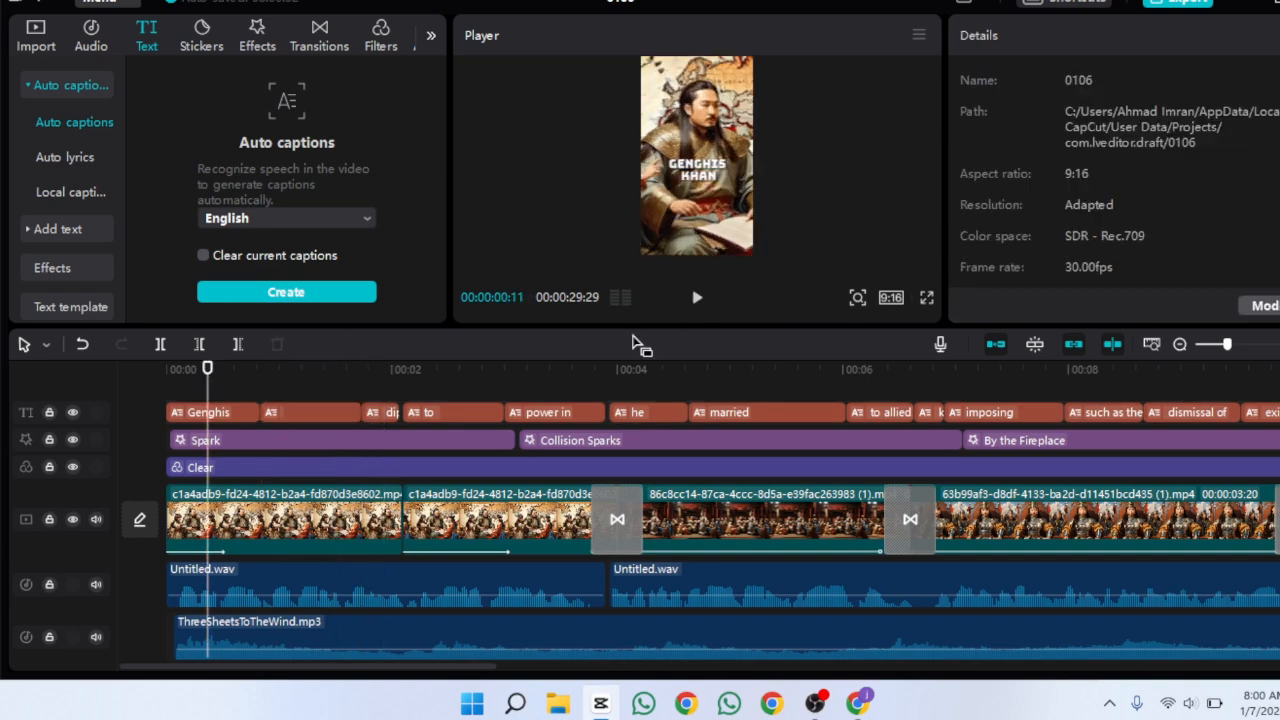
left_click(696, 306)
left_click(695, 304)
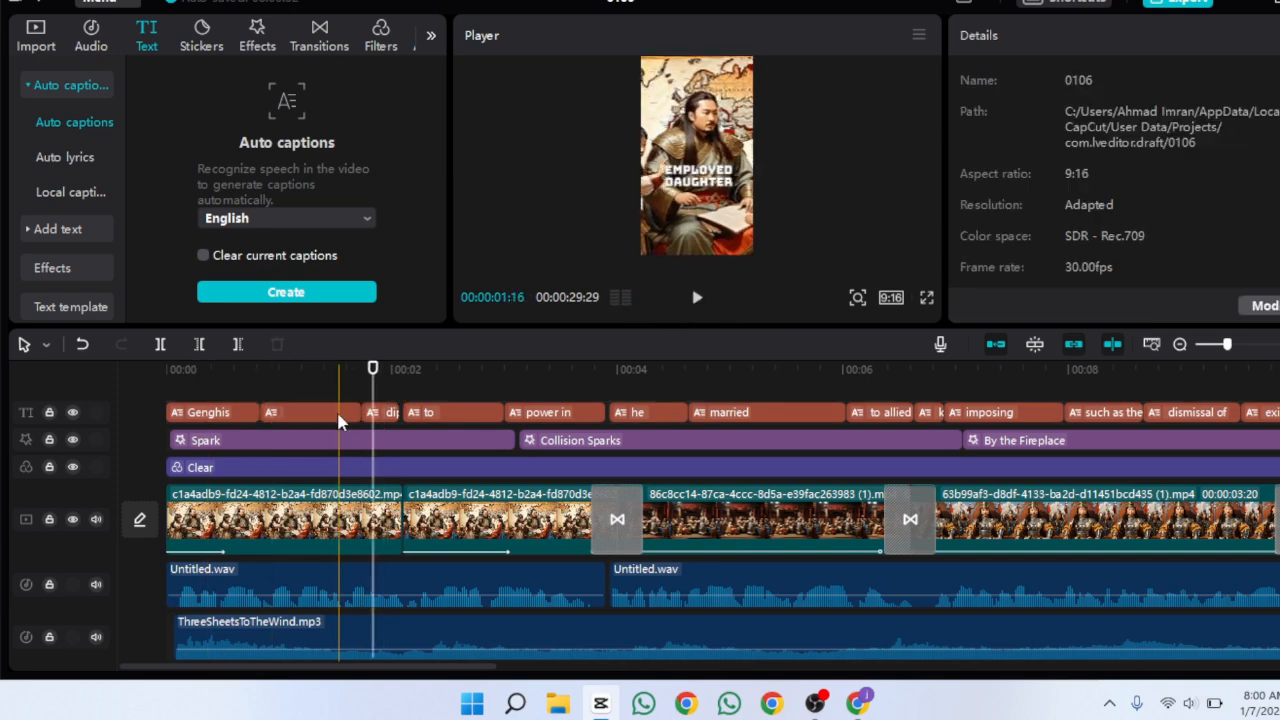
left_click(339, 416)
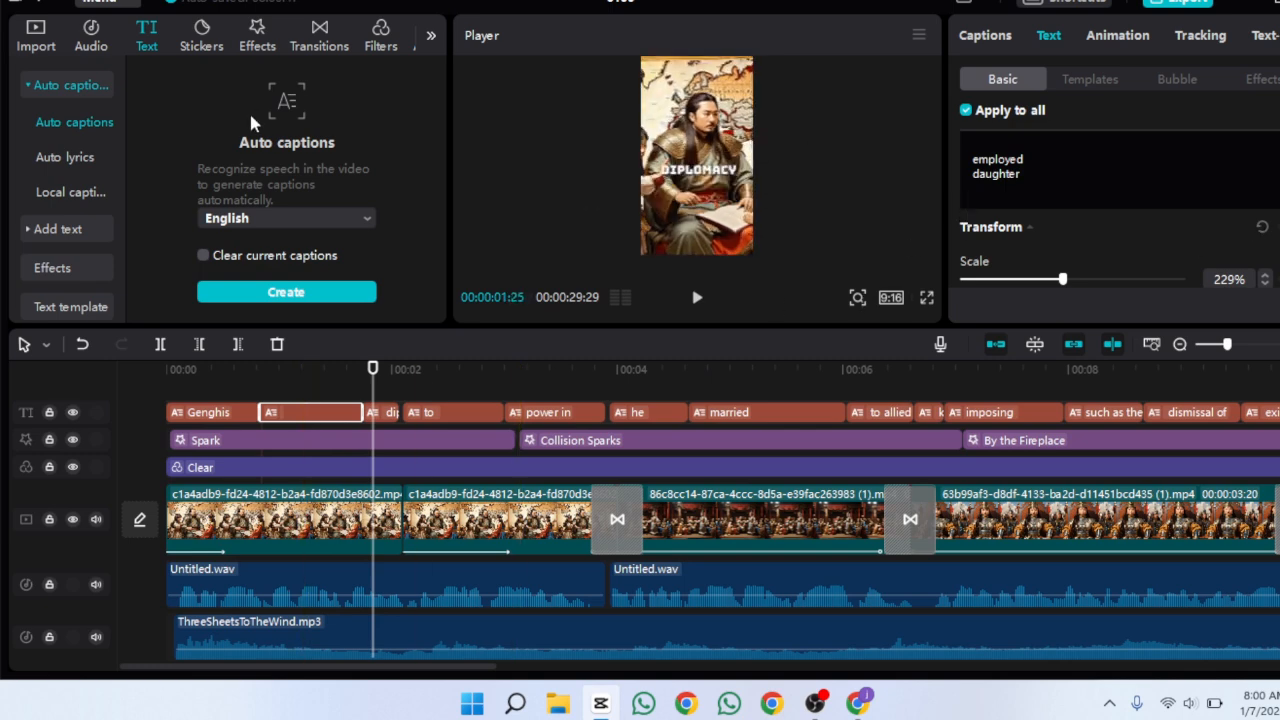
Search sound effects for weapons and add The sound of shooting future weapons at about 10 seconds
left_click(88, 40)
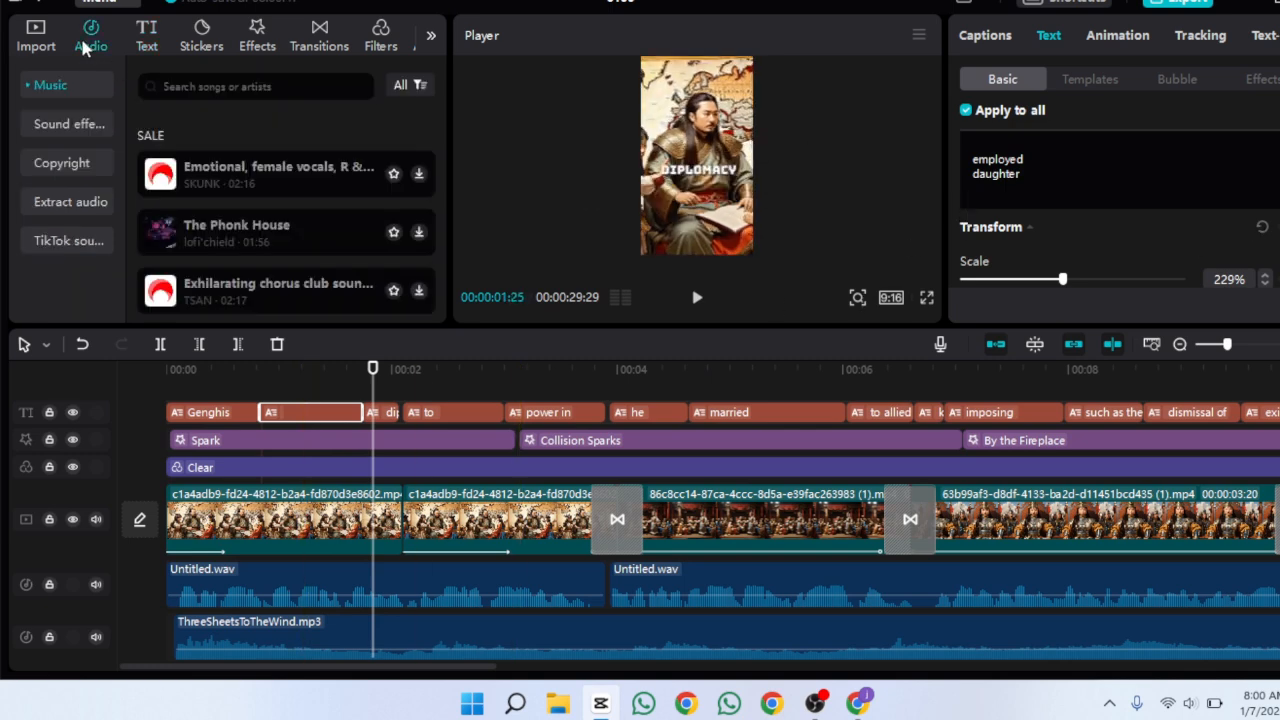
type("weapons")
key("Return")
left_click(69, 124)
left_click(249, 86)
type("weapons")
key("Return")
left_click_drag(441, 122, 442, 132)
left_click_drag(373, 370, 997, 372)
scroll(997, 380, "down", 3, "ctrl")
left_click_drag(535, 372, 703, 376)
left_click(419, 190)
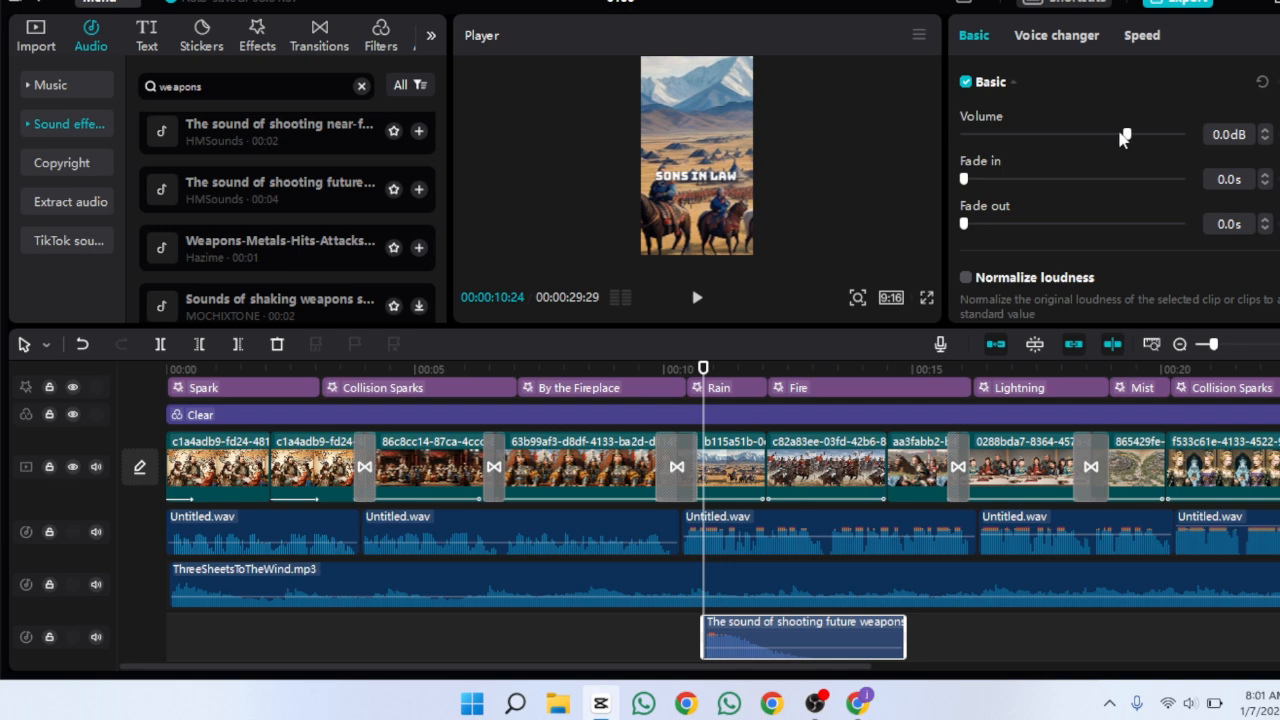
Set the shooting sound effect's volume to -3.9 dB and preview that part of the video
left_click_drag(1115, 137, 1117, 138)
left_click(694, 298)
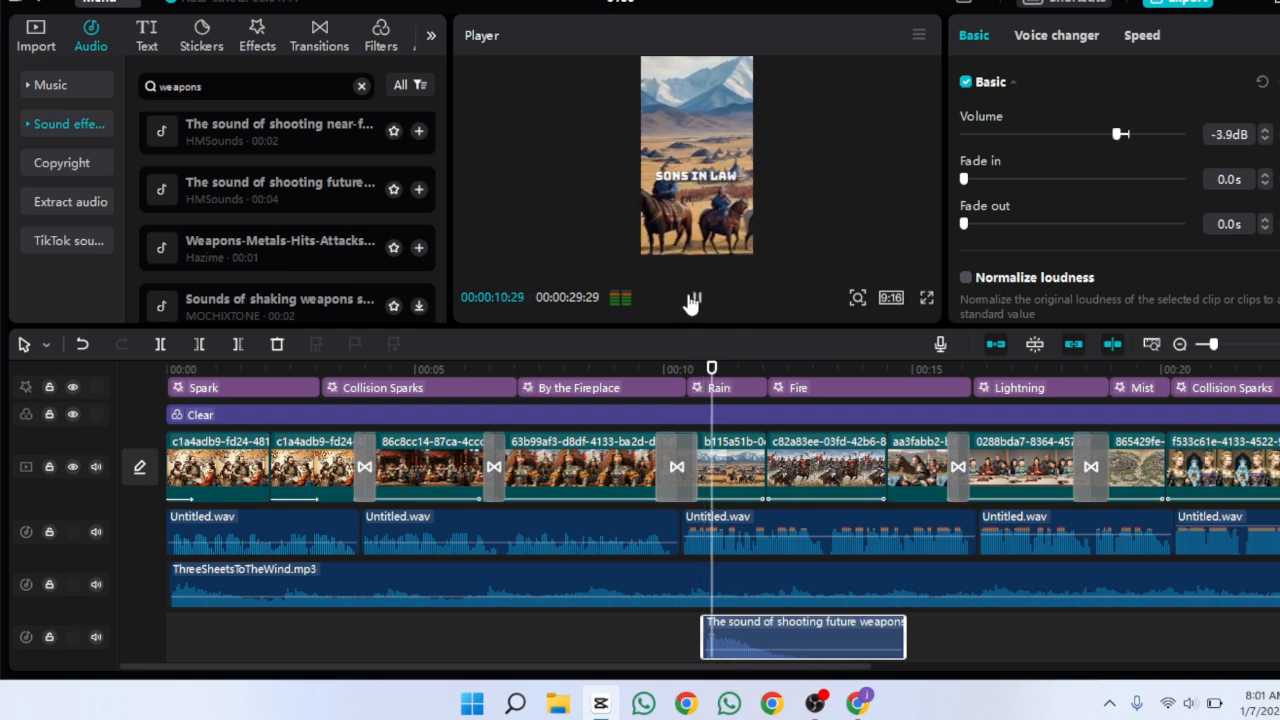
left_click(694, 298)
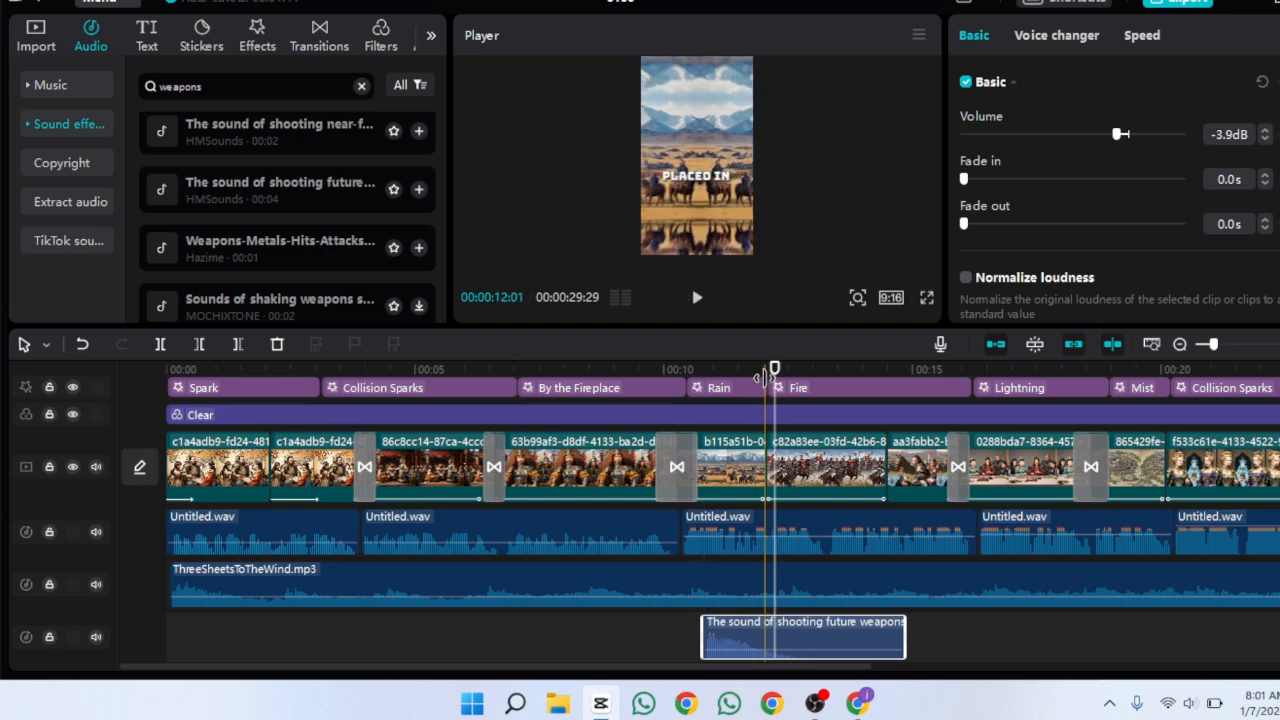
left_click_drag(775, 370, 671, 369)
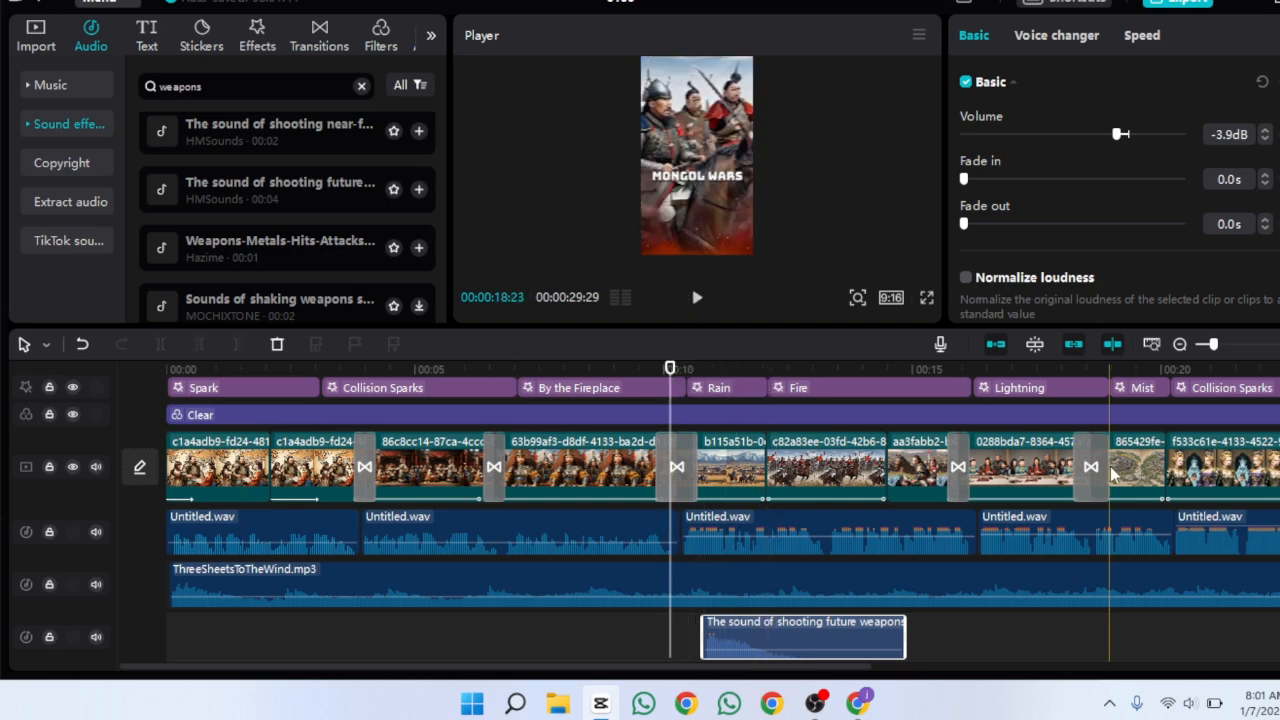
Turn on the captions' stroke, set its thickness to about 77, and preview the result
scroll(672, 400, "up", 1)
scroll(400, 450, "up", 1)
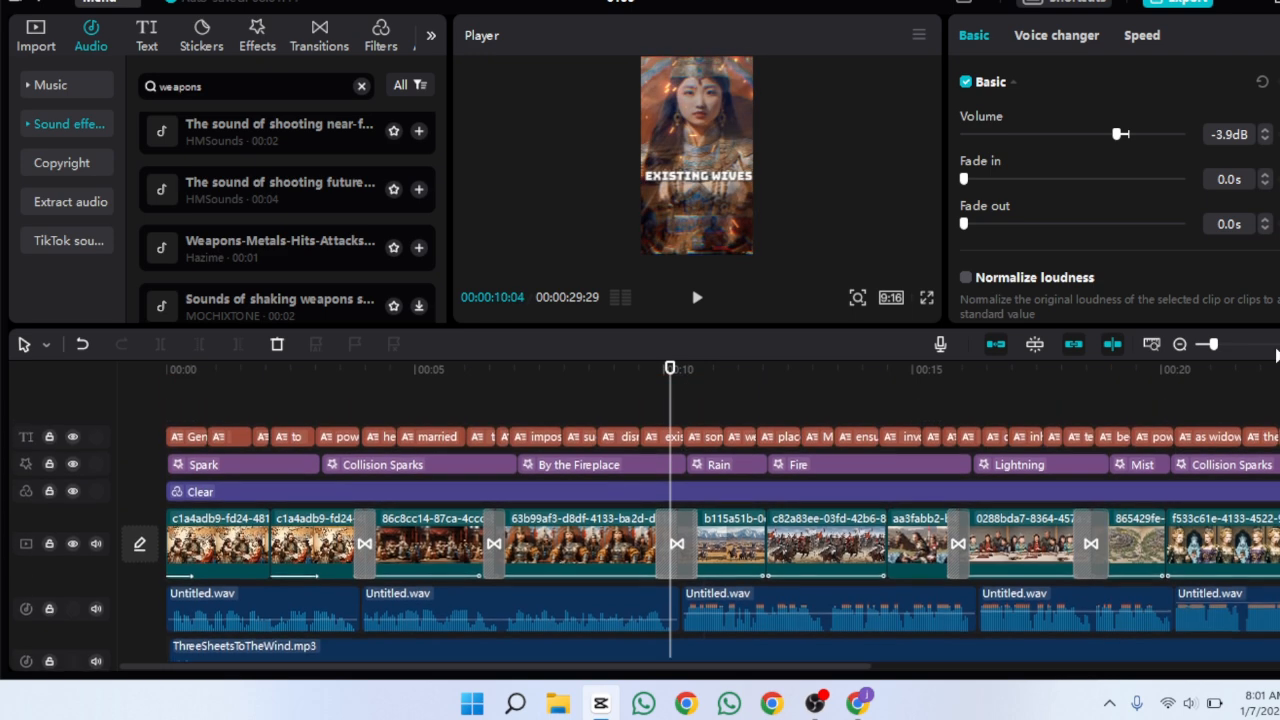
left_click(222, 436)
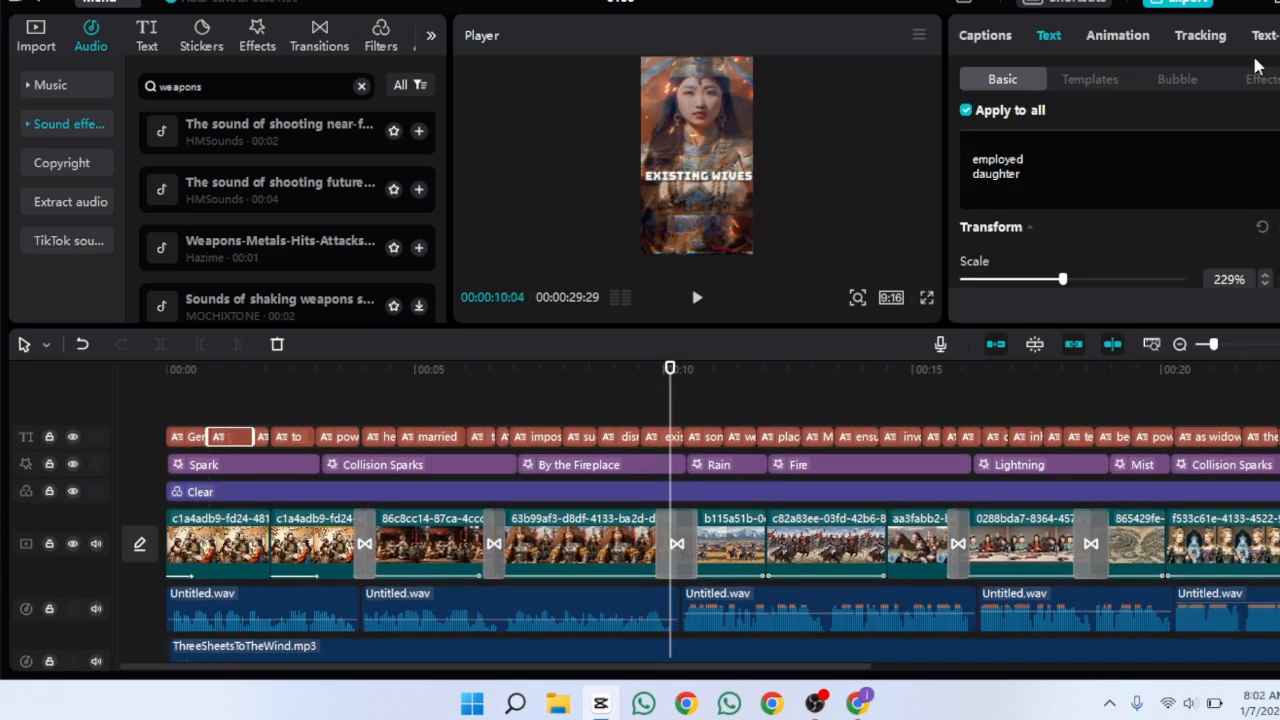
scroll(1118, 250, "down", 5)
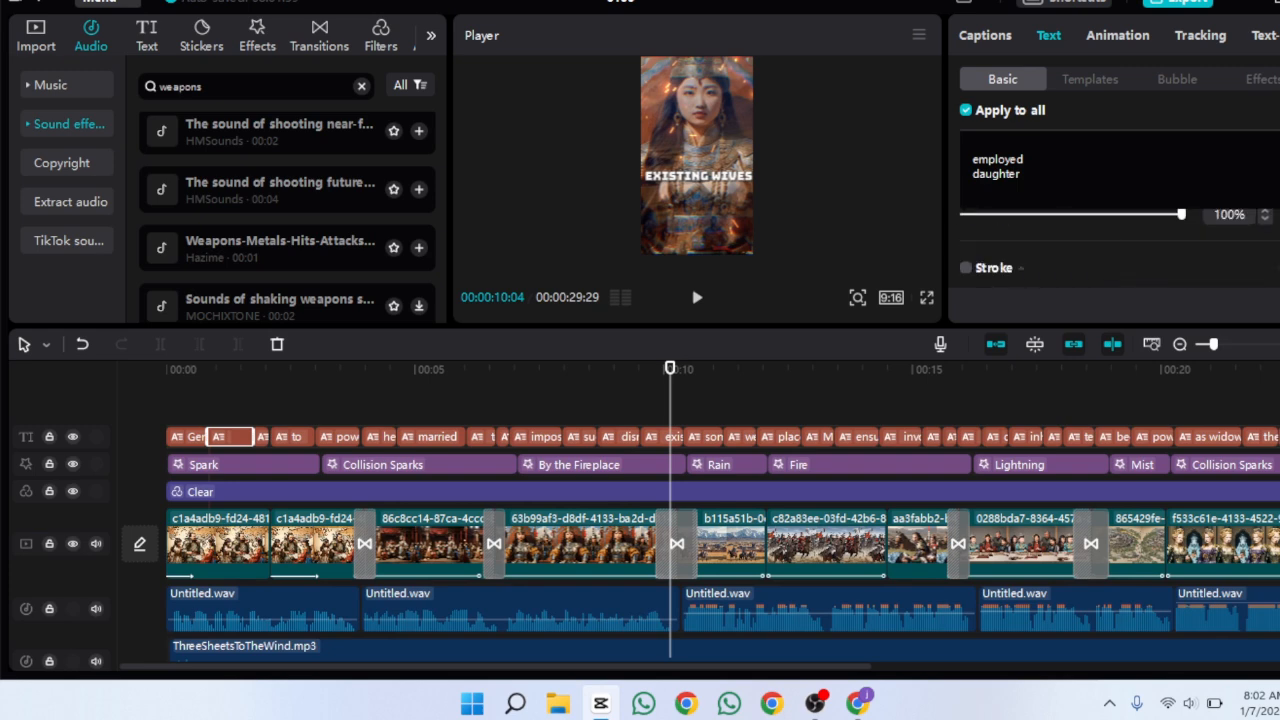
scroll(1118, 250, "down", 1)
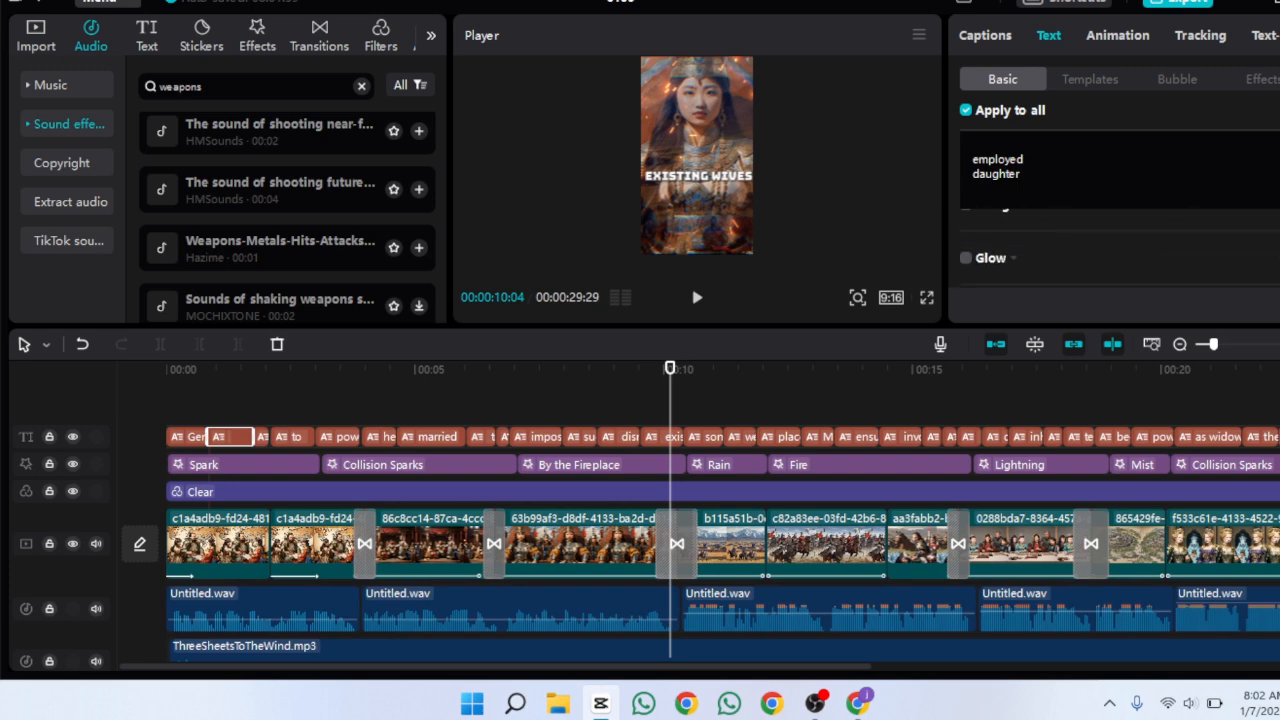
scroll(1118, 250, "up", 4)
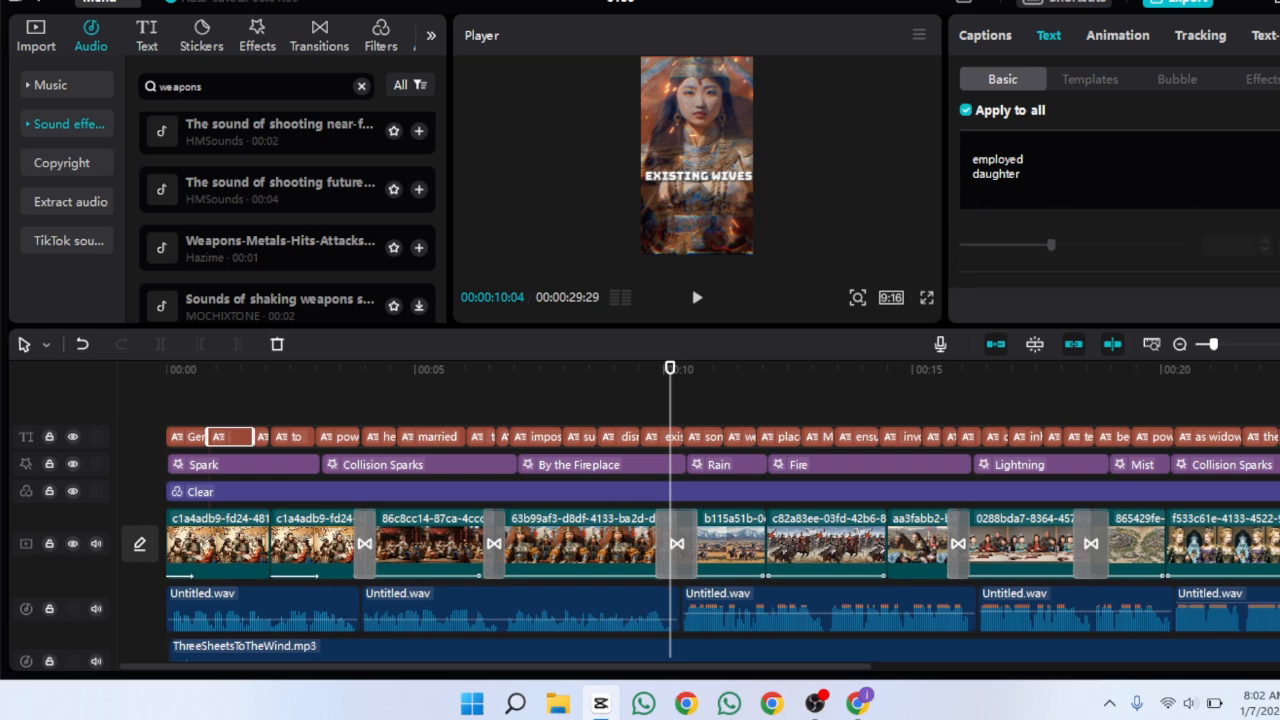
scroll(1118, 250, "down", 1)
left_click(966, 249)
scroll(1102, 299, "down", 2)
left_click_drag(1078, 266, 1118, 267)
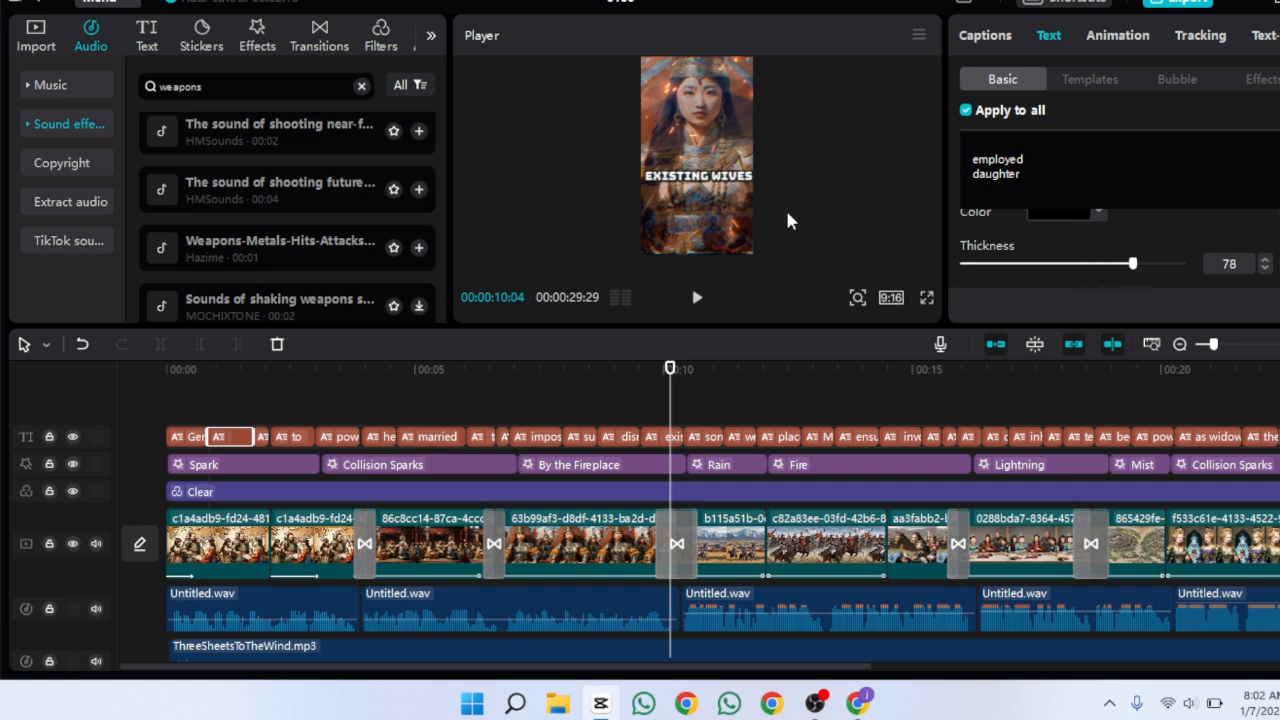
left_click(699, 300)
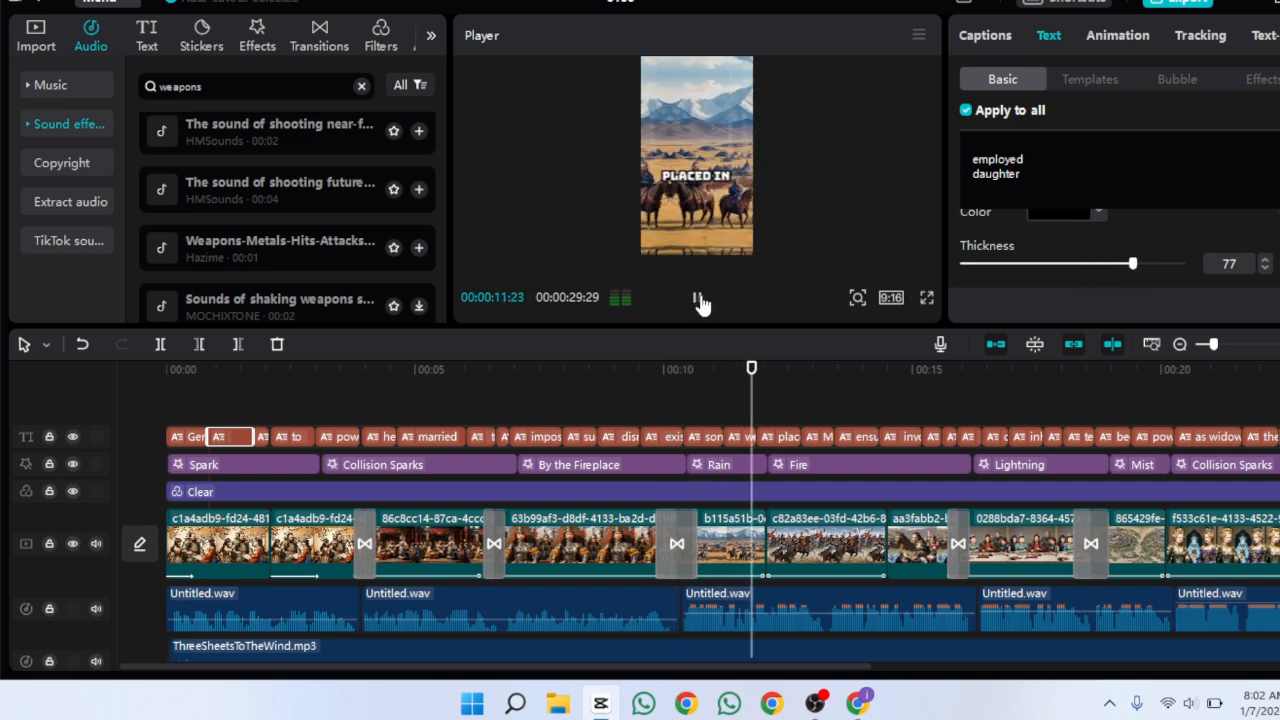
left_click(700, 301)
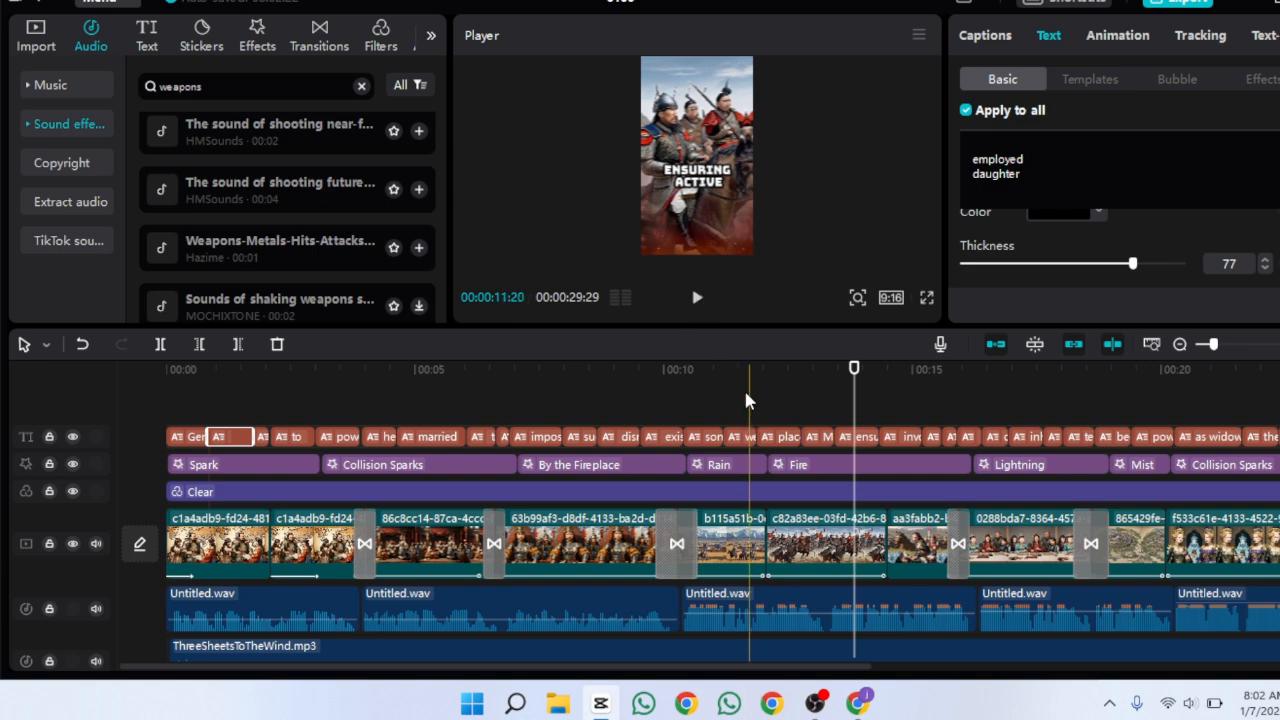
Add a default text clip at the playhead and change its text to HISTORY
left_click(146, 40)
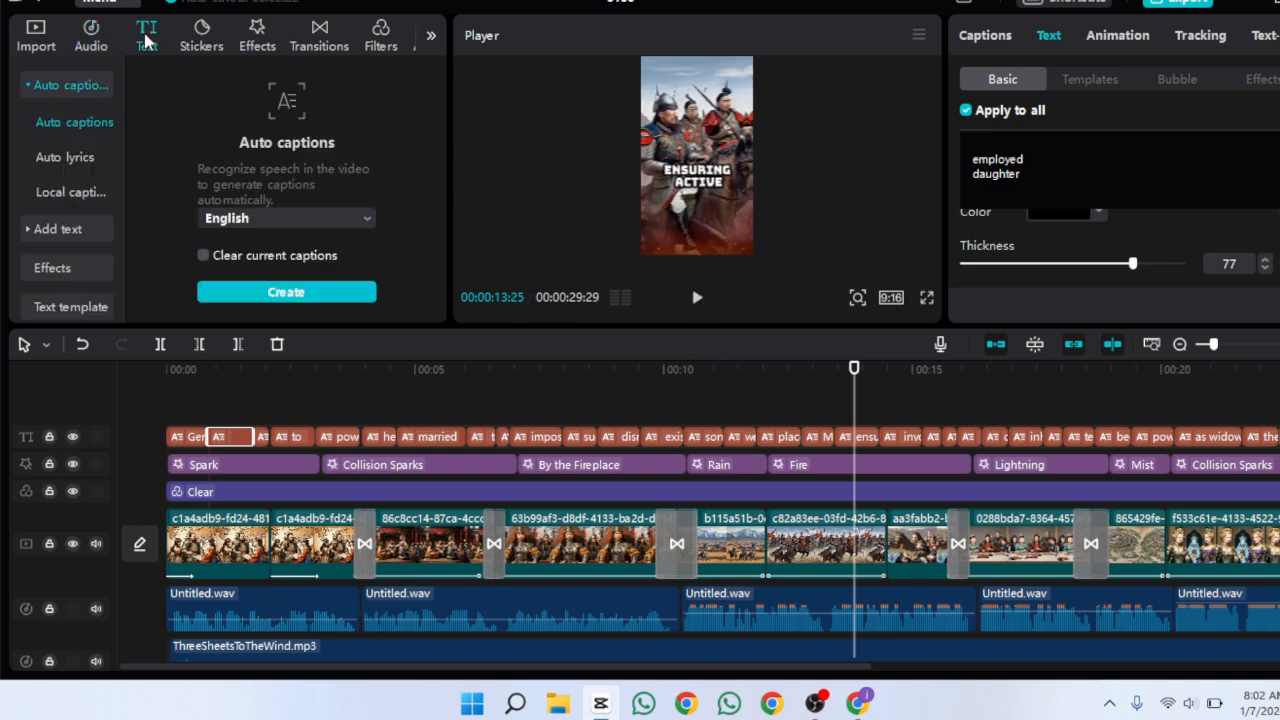
left_click(60, 230)
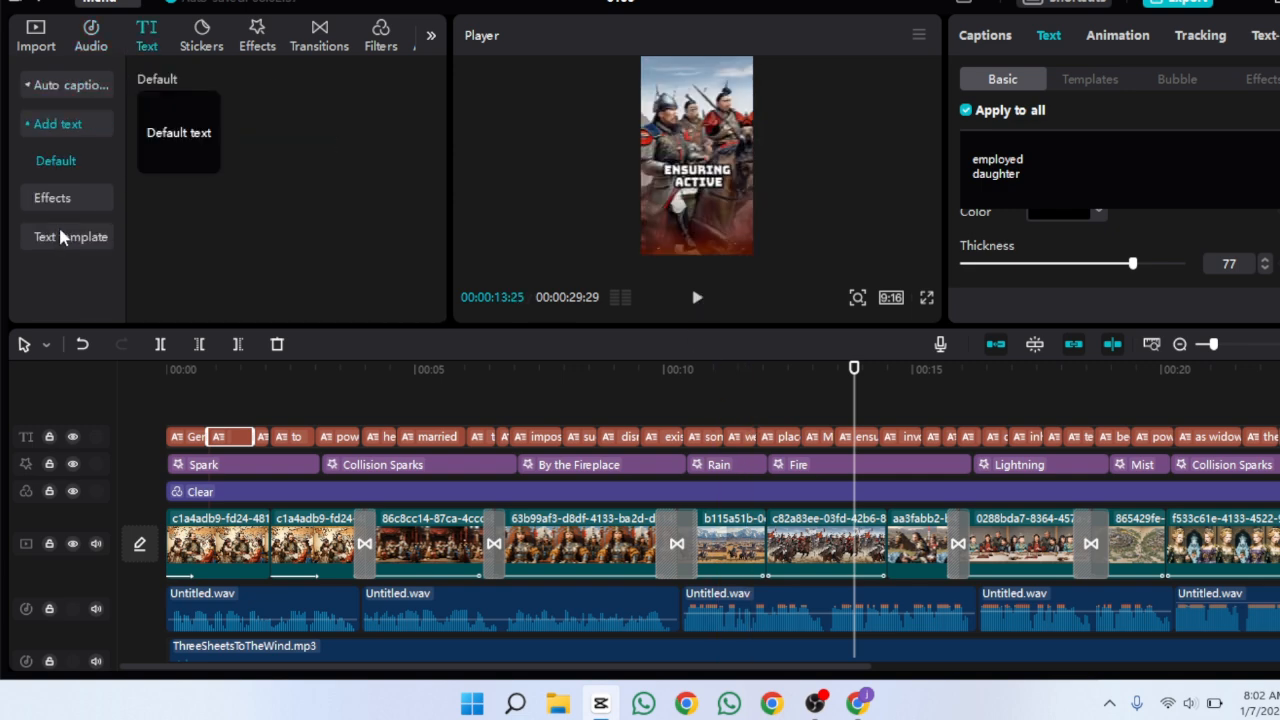
left_click(207, 162)
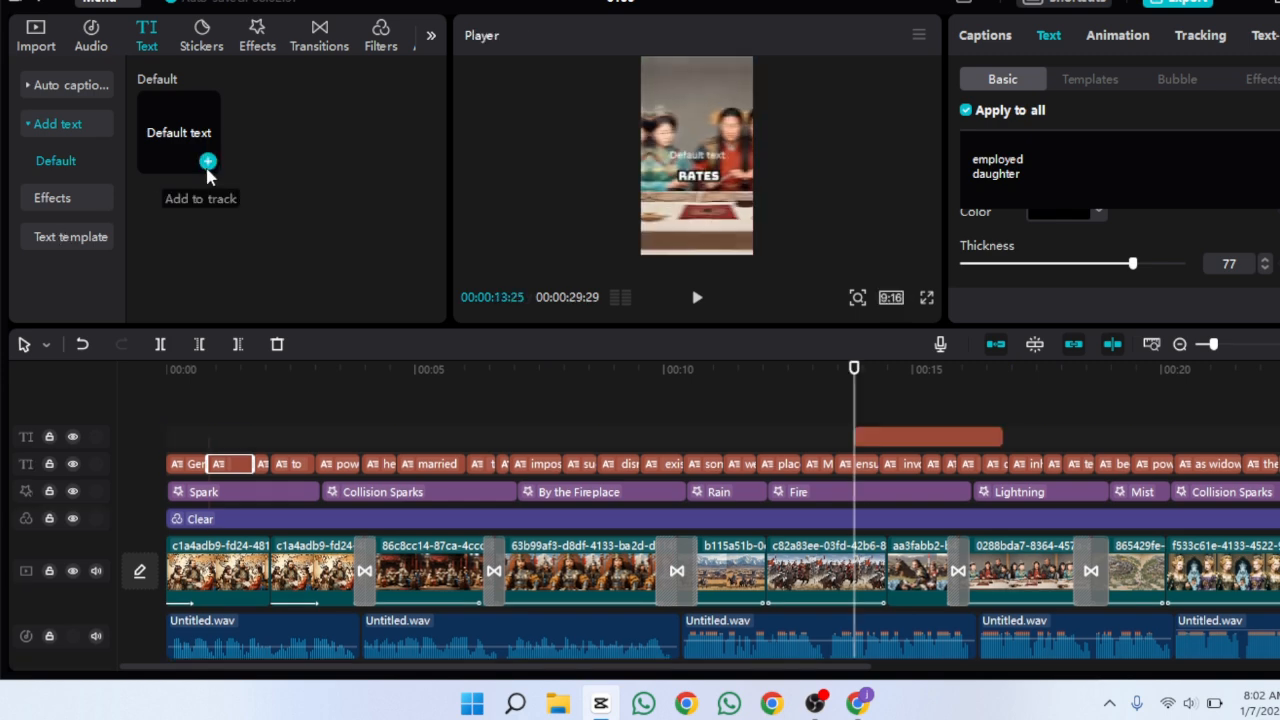
triple_click(990, 117)
type("H")
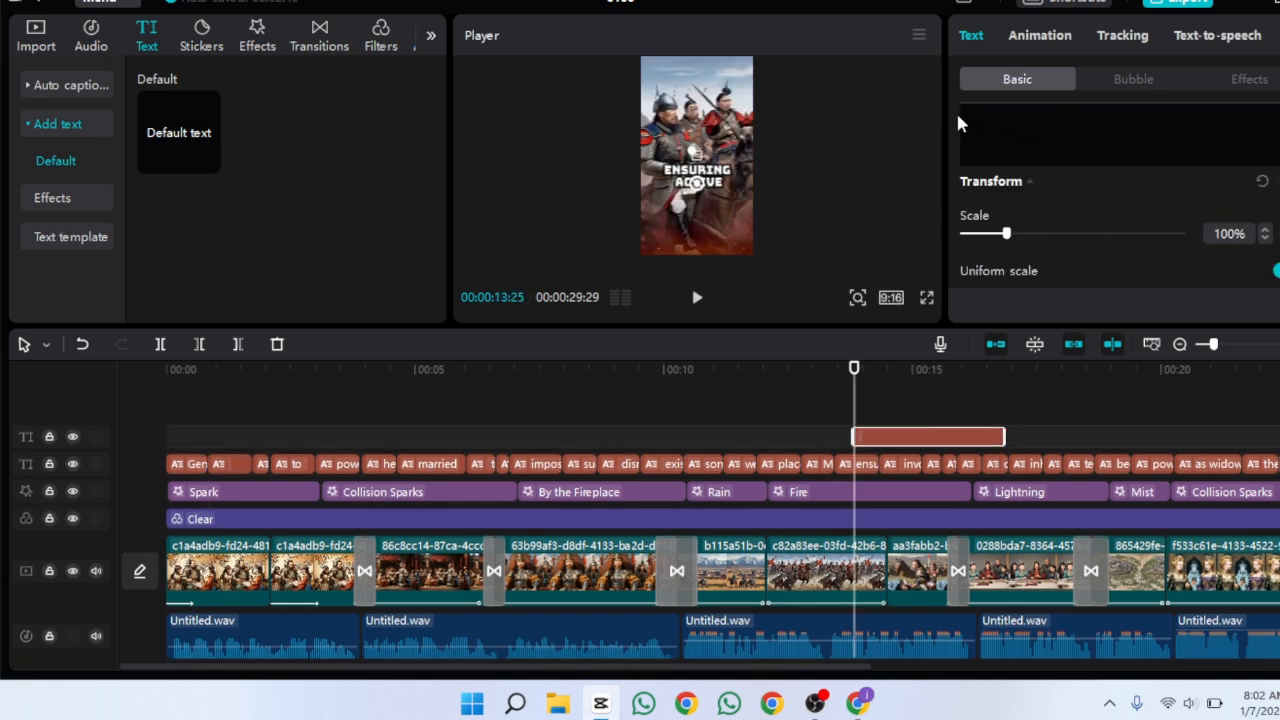
type("ISTORY")
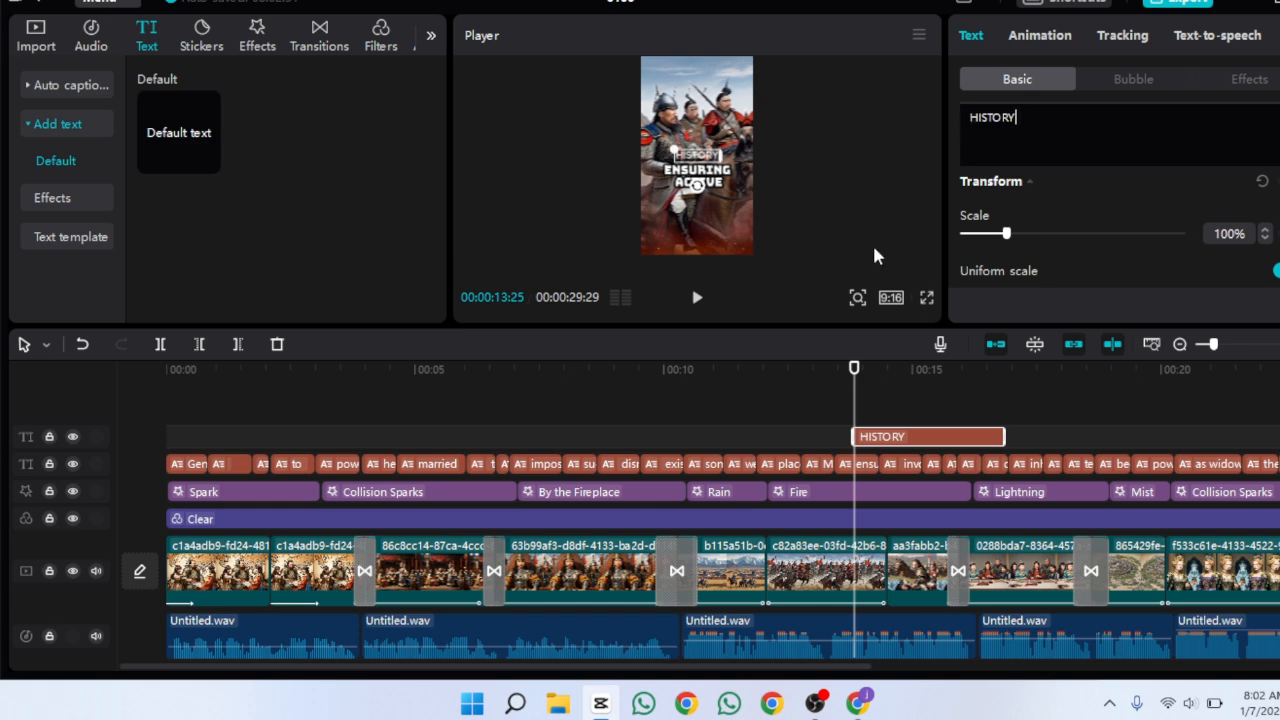
Set the HISTORY text's opacity to 93% and move it to the top of the frame
scroll(1110, 230, "down", 3)
scroll(1110, 220, "down", 2)
left_click_drag(1183, 204, 1166, 206)
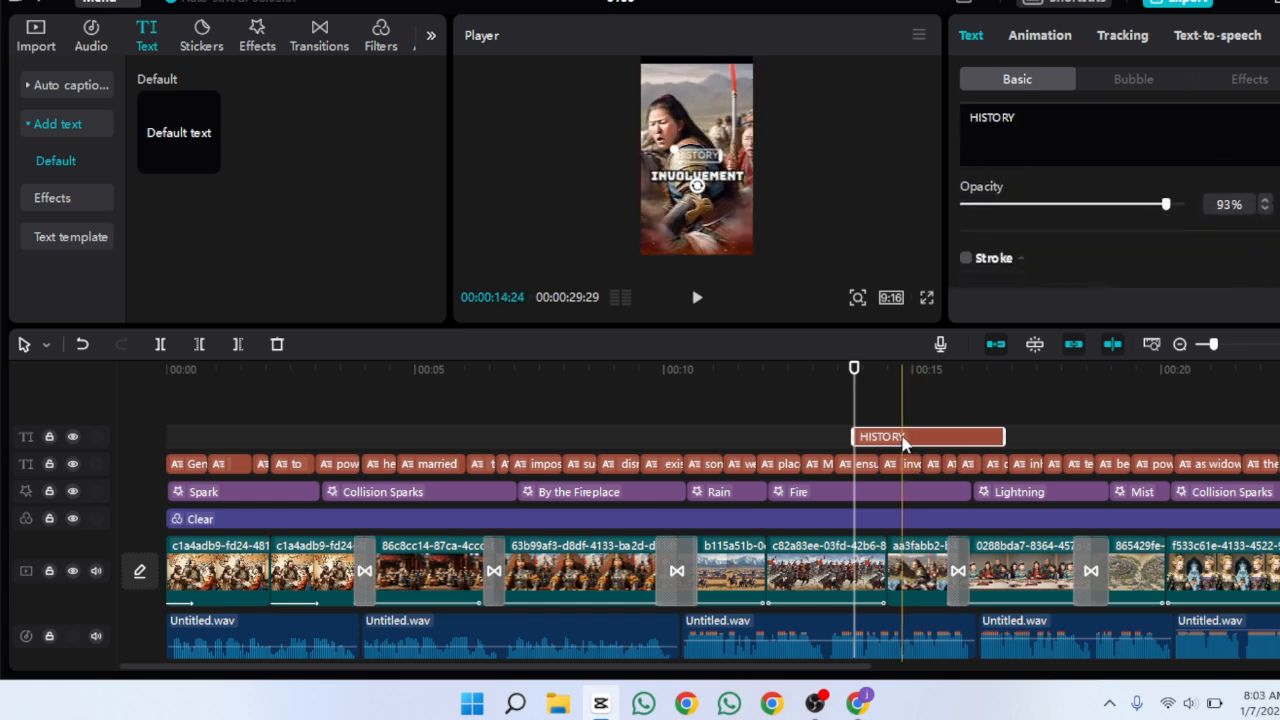
left_click_drag(697, 155, 662, 65)
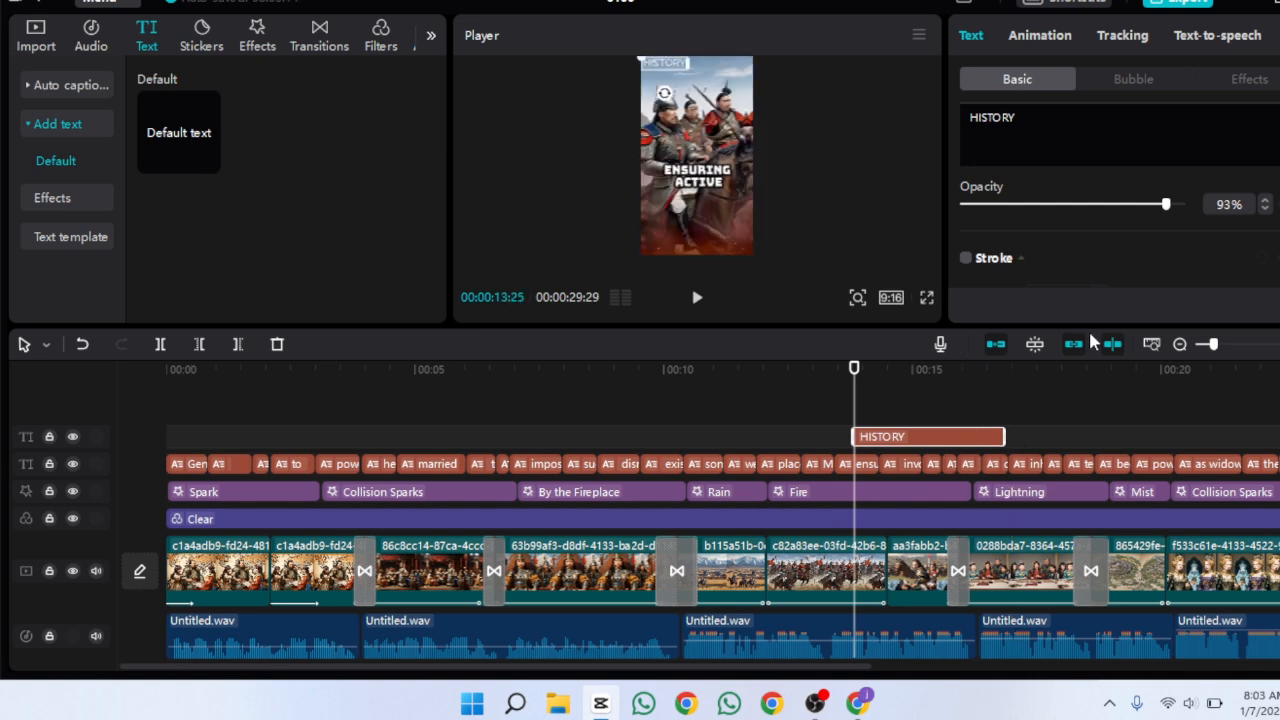
Stretch the HISTORY text clip so it spans the whole video from start to end
scroll(1110, 225, "down", 3)
scroll(1110, 225, "down", 5)
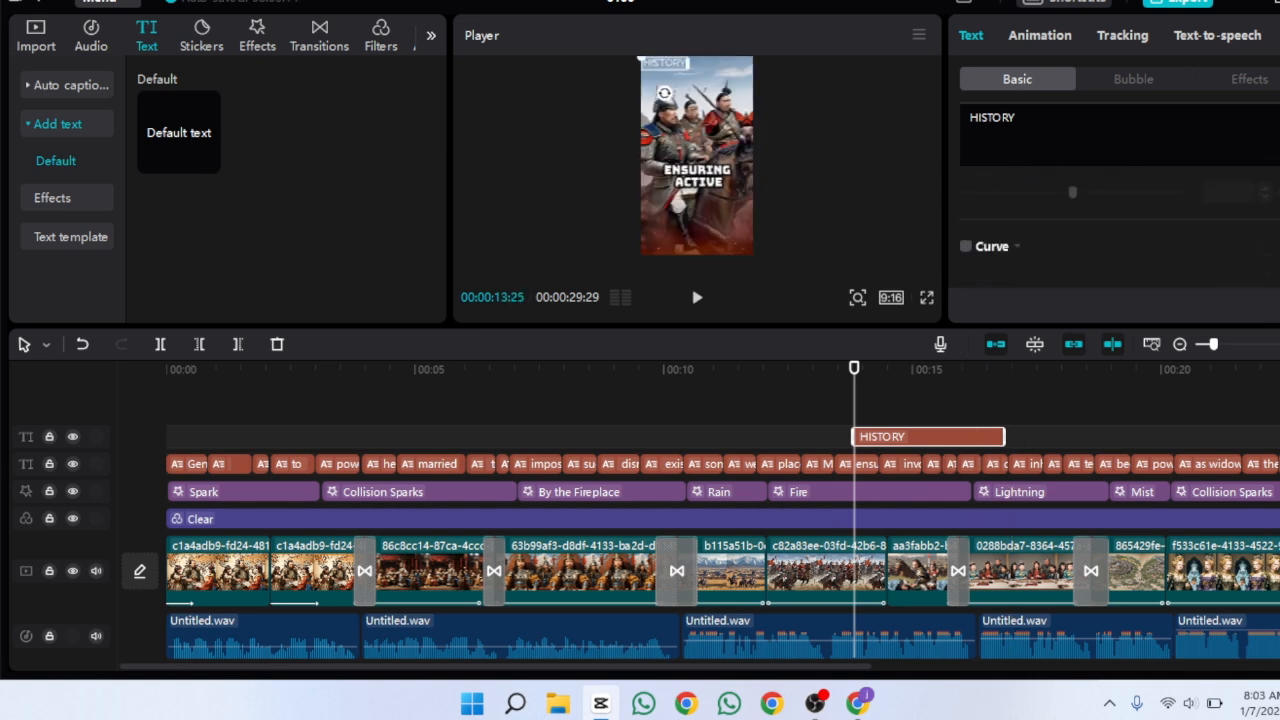
left_click_drag(852, 436, 165, 436)
left_click_drag(1005, 436, 1172, 416)
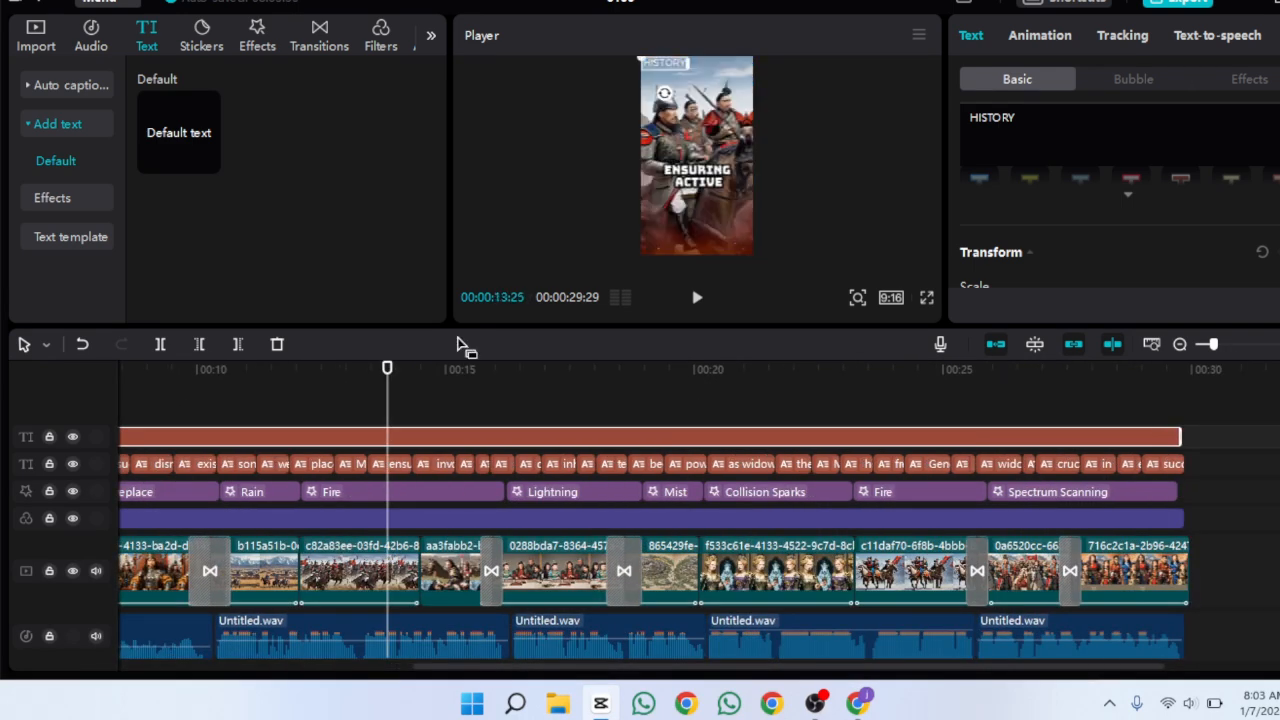
Preview the video from the beginning
key("Home")
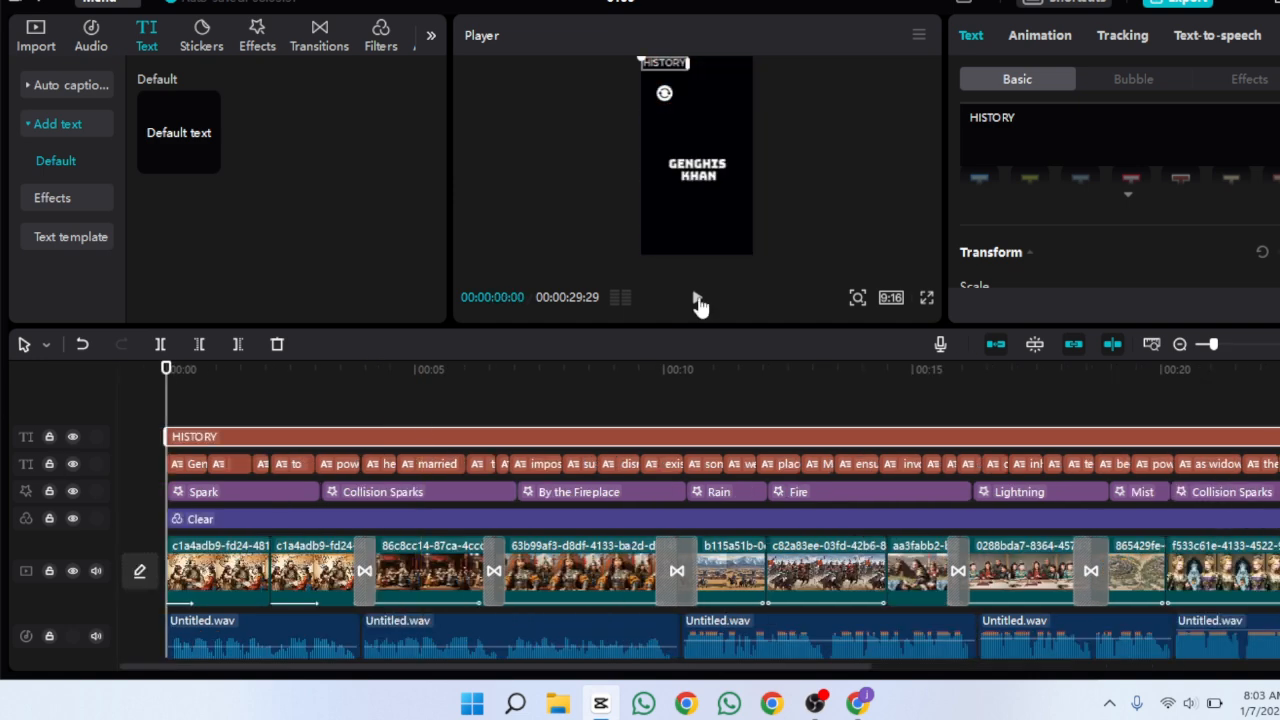
left_click(698, 300)
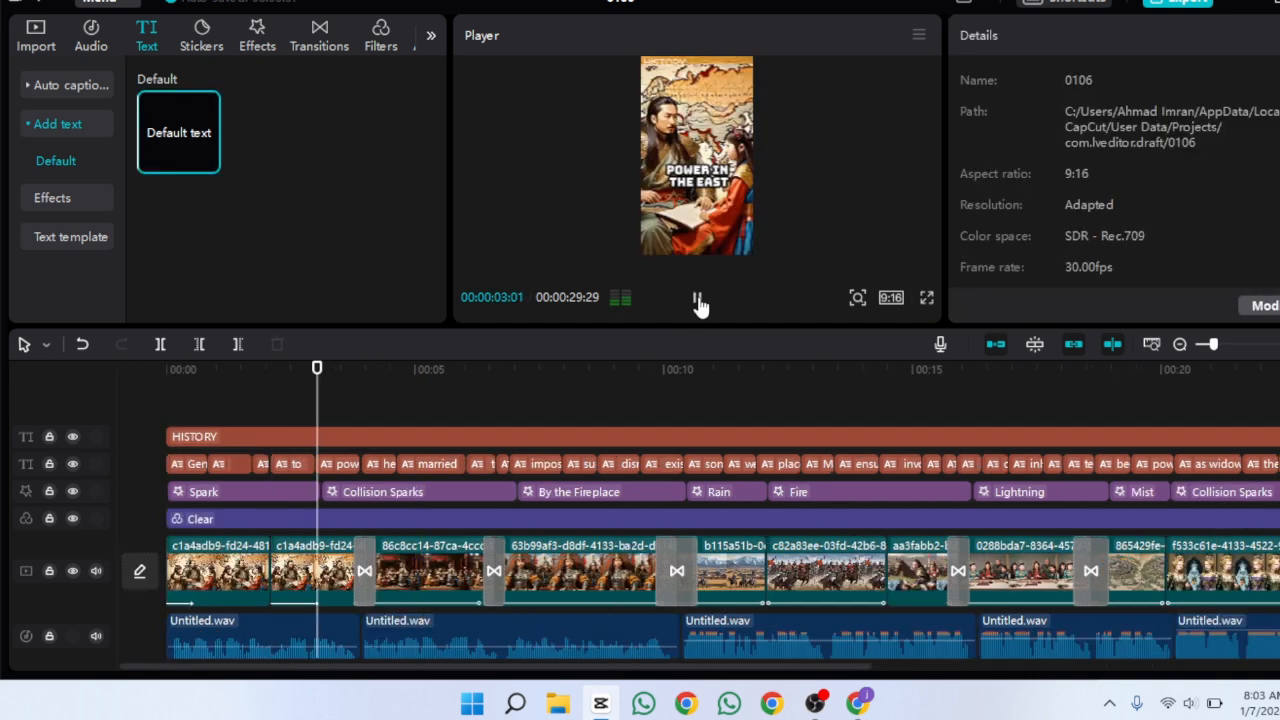
left_click(698, 300)
Open the export settings, name the video history, and review the resolution options
left_click(1172, 6)
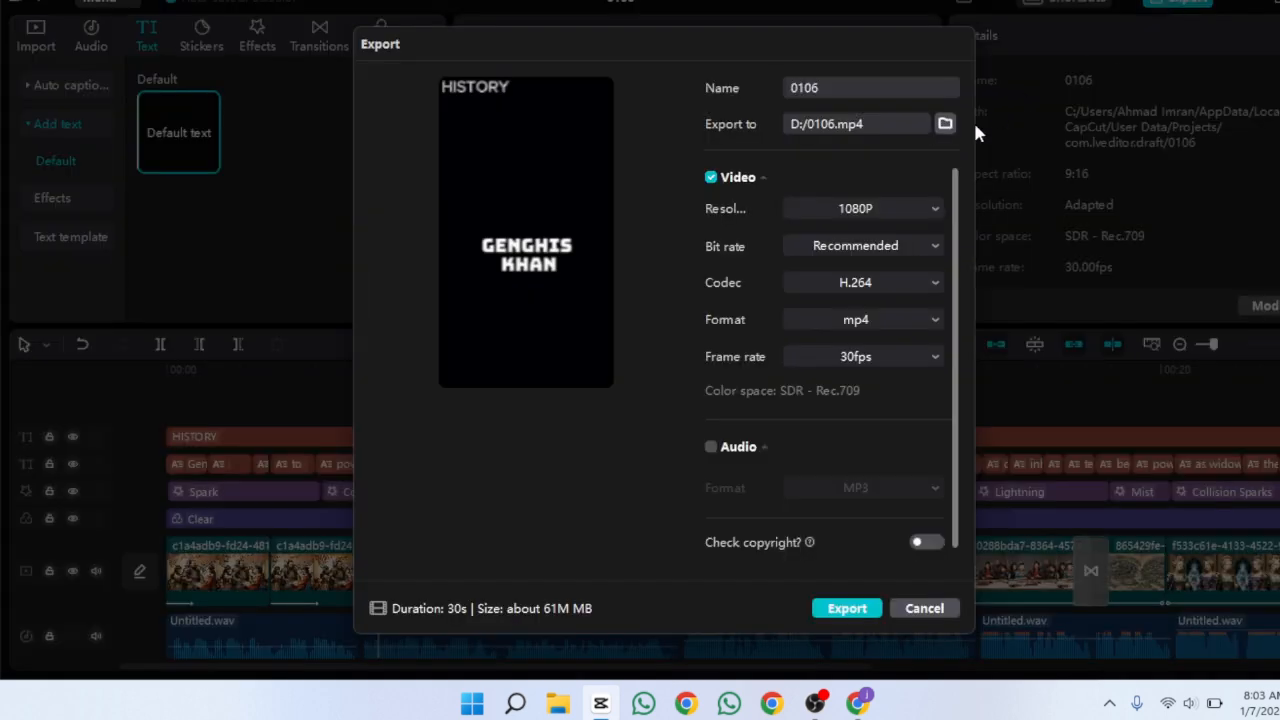
left_click(896, 88)
type("history")
left_click(853, 210)
left_click(839, 357)
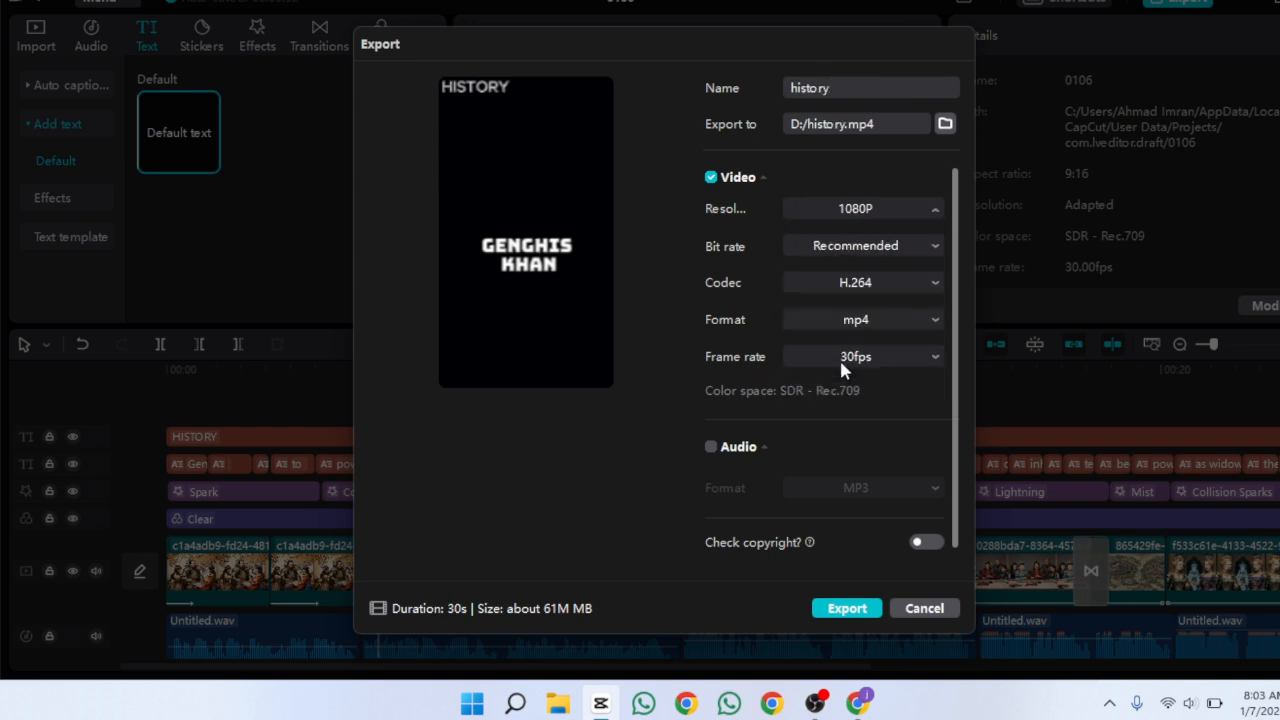